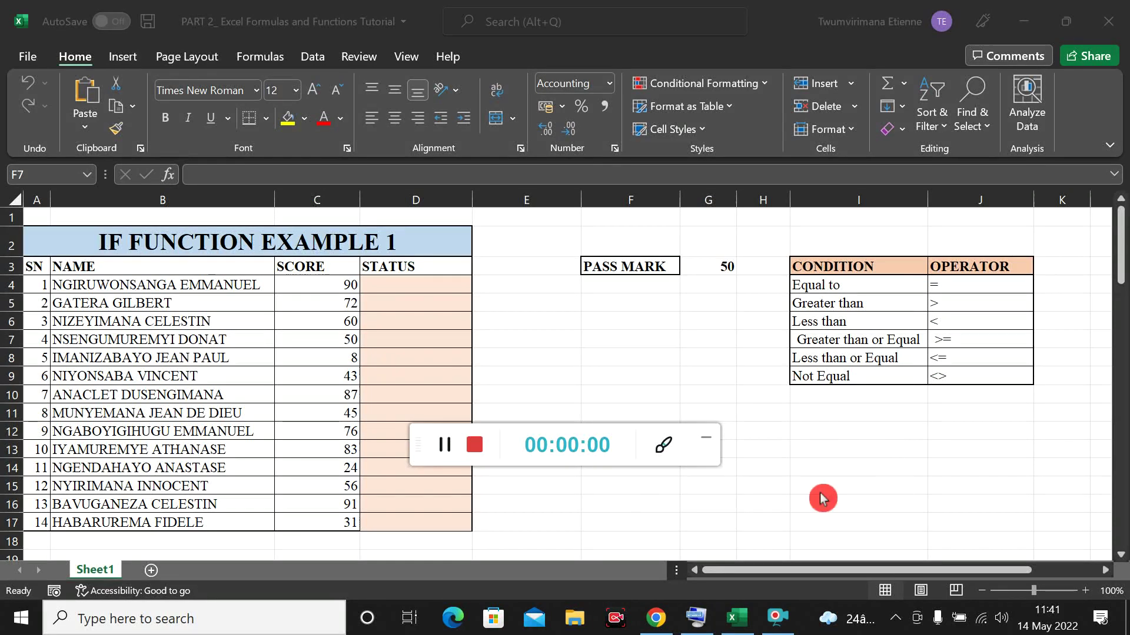
# Point out the equal-to, less-than and greater-than comparison operators beside the example.
pyautogui.click(706, 437)
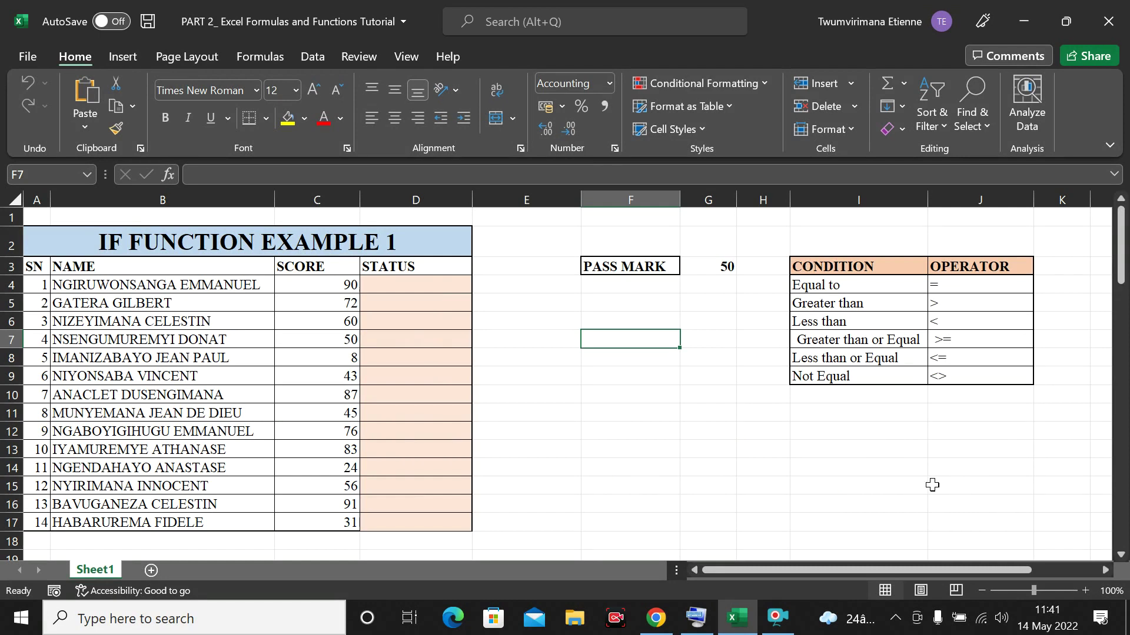
pyautogui.click(836, 426)
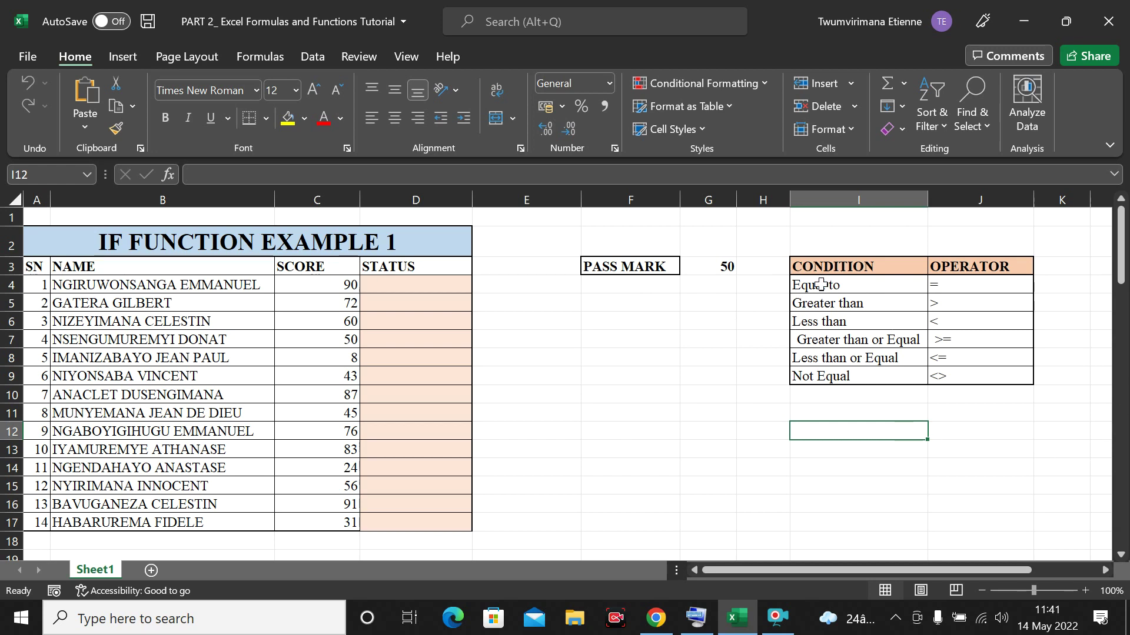
pyautogui.click(956, 284)
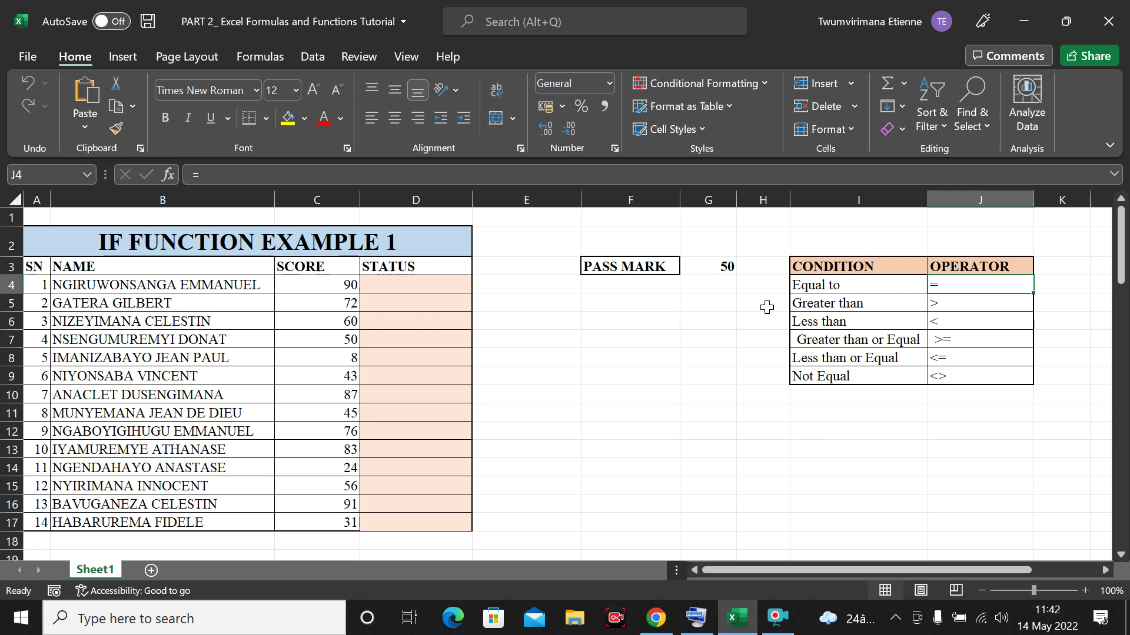
pyautogui.click(715, 344)
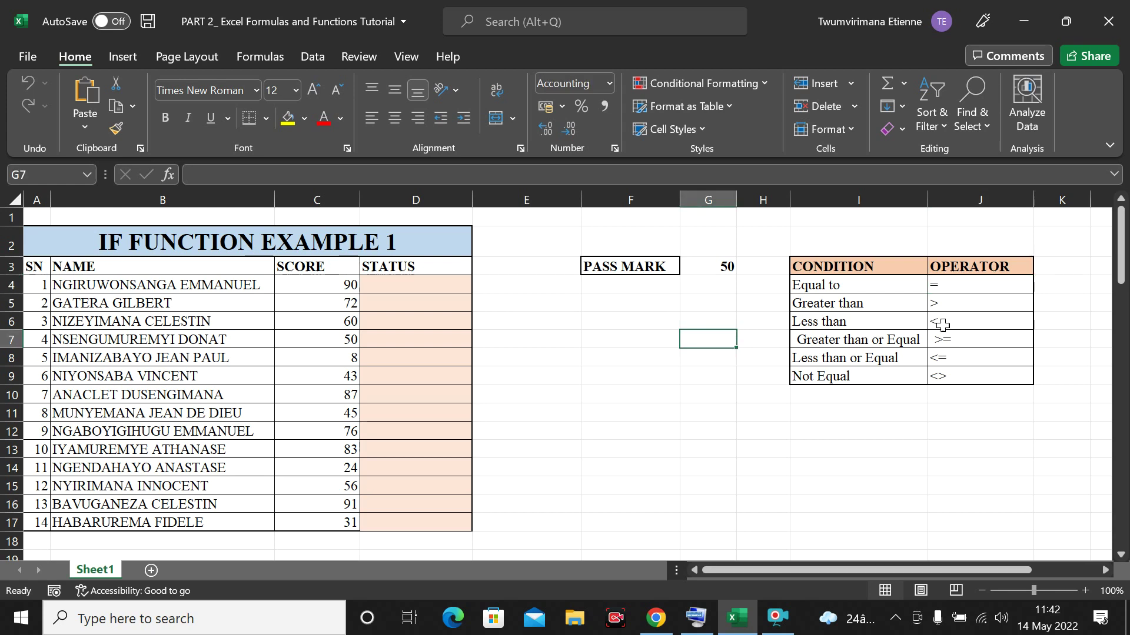
pyautogui.click(885, 318)
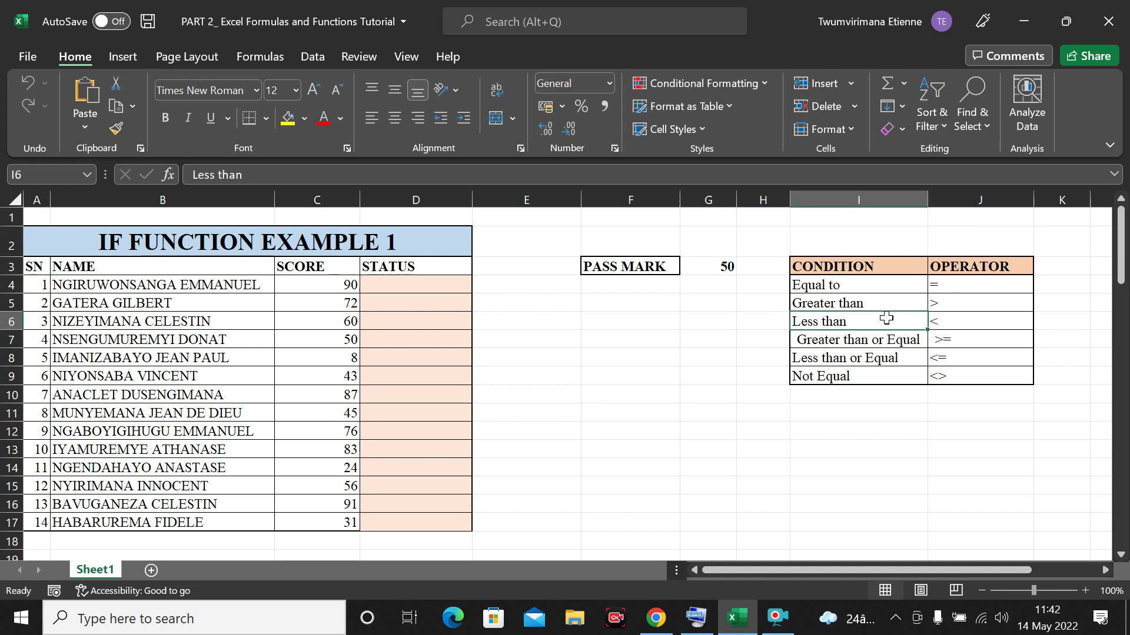
pyautogui.click(870, 304)
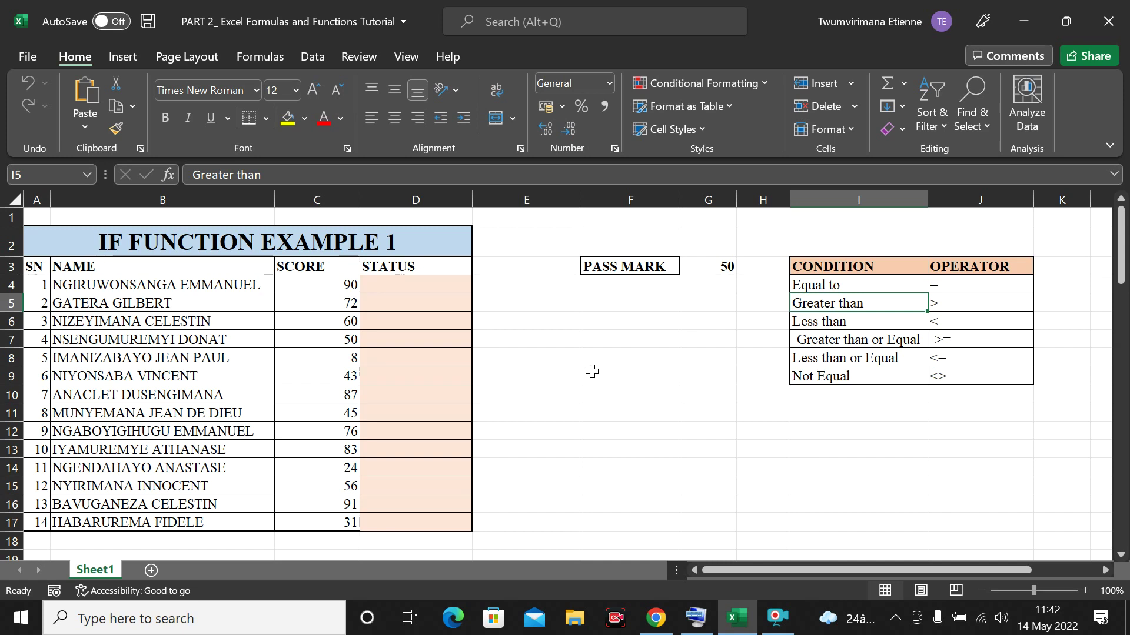
pyautogui.scroll(-10, 592, 372)
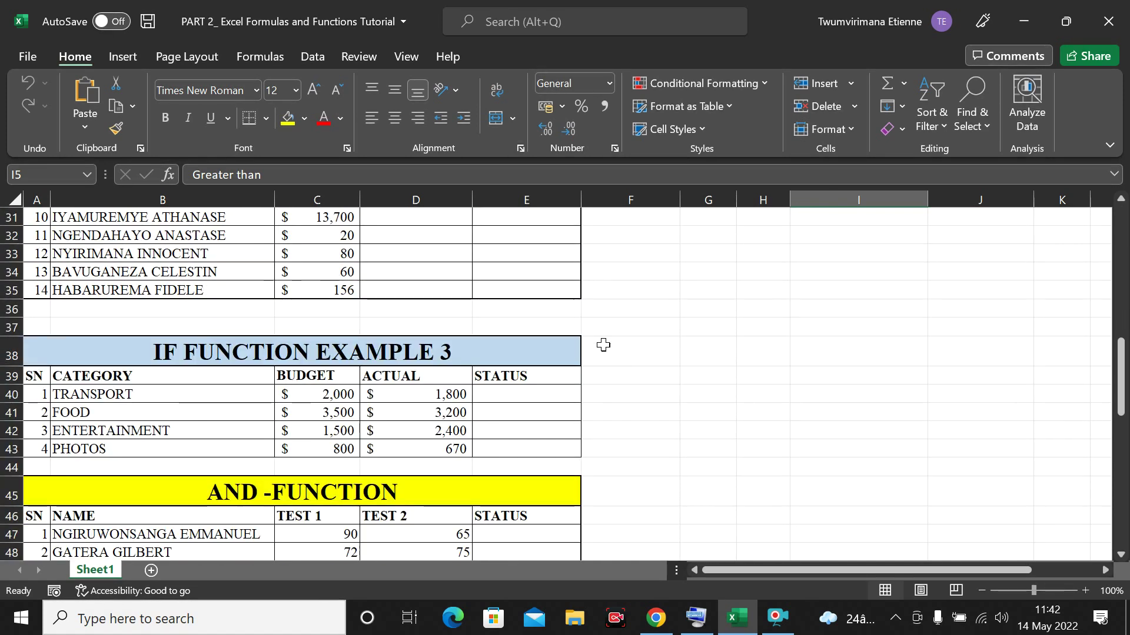
pyautogui.scroll(6, 604, 344)
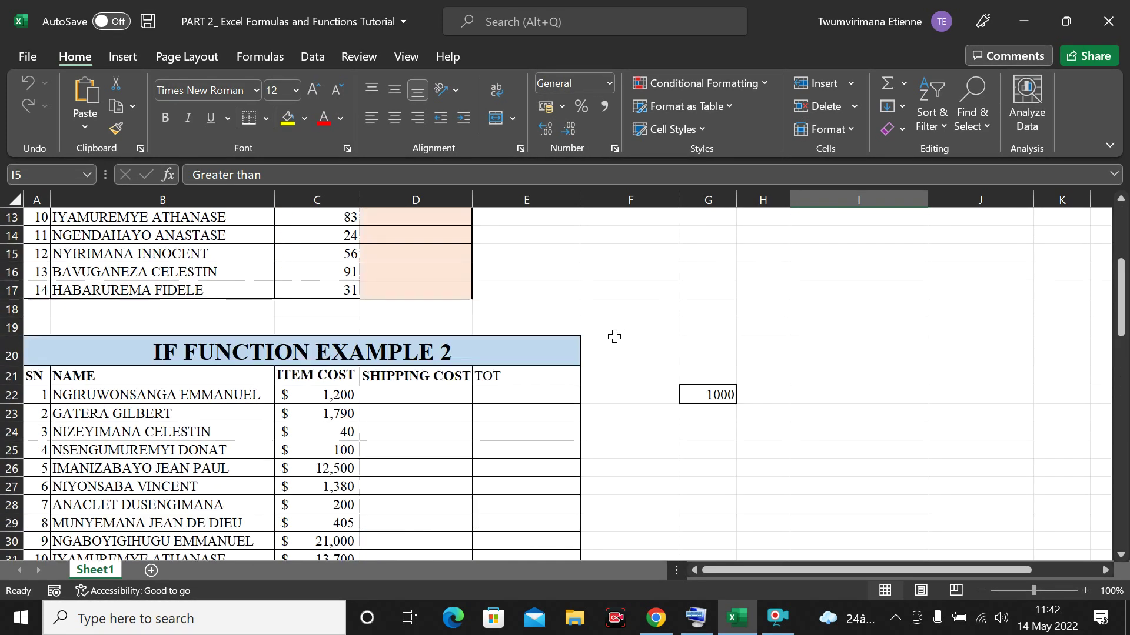
pyautogui.scroll(4, 614, 336)
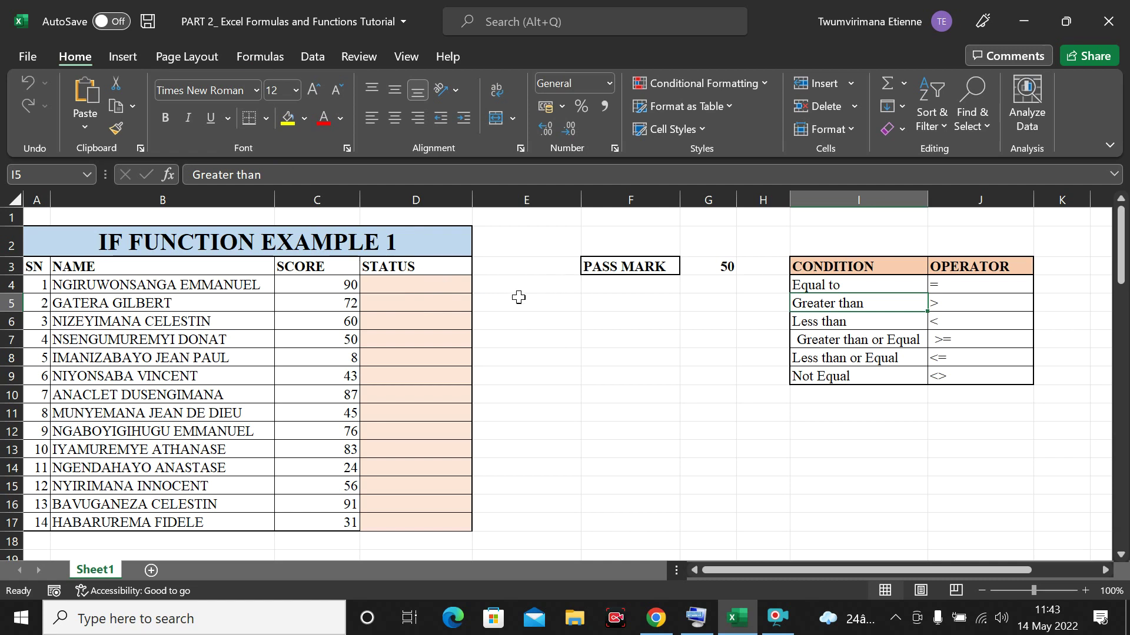
pyautogui.click(784, 71)
pyautogui.scroll(-2, 453, 292)
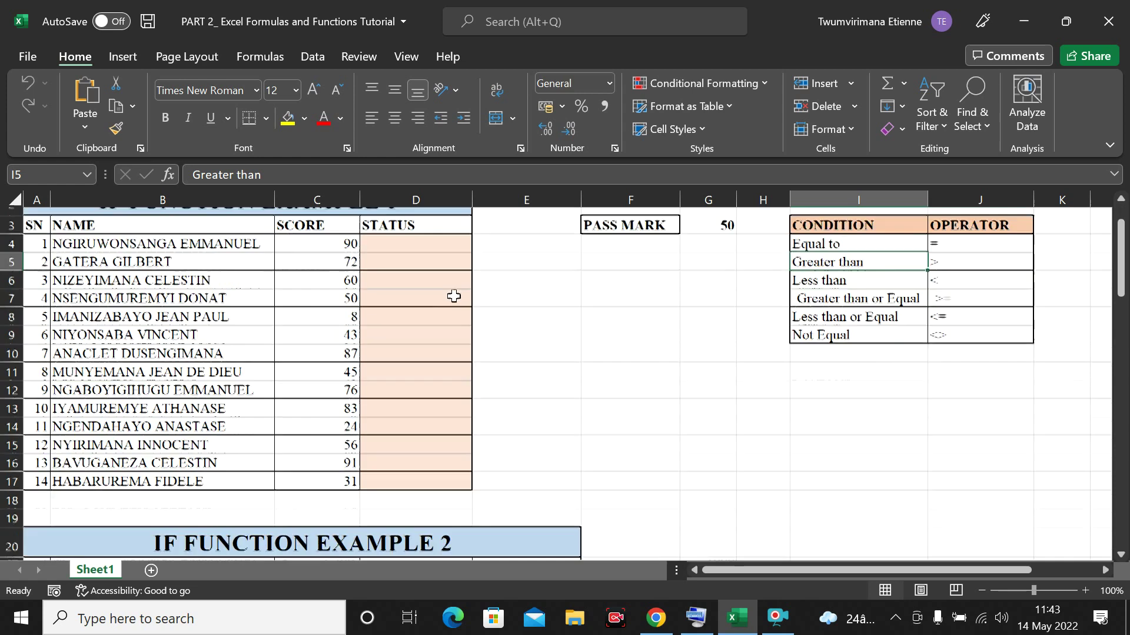
pyautogui.scroll(2, 456, 294)
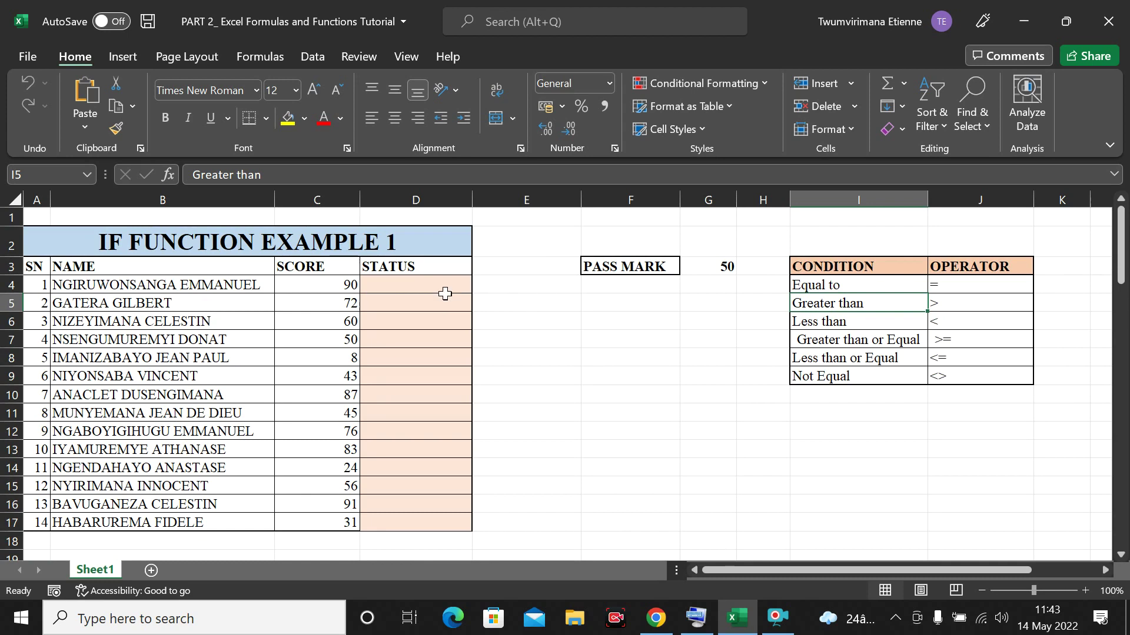
# Select D4, the first cell of the STATUS column.
pyautogui.click(407, 285)
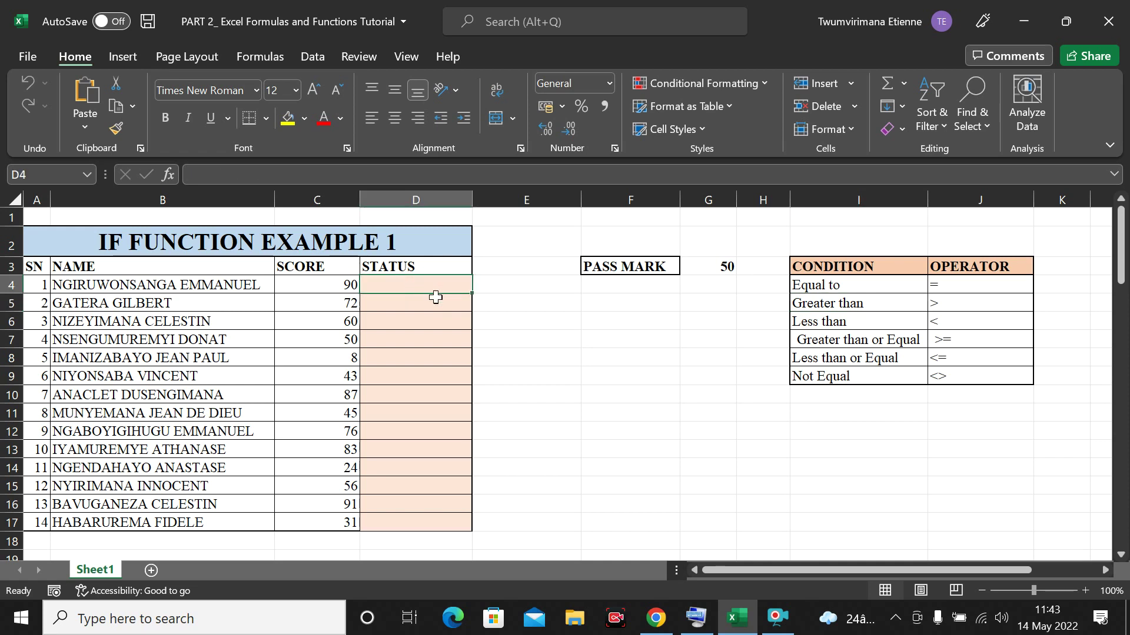
pyautogui.click(422, 297)
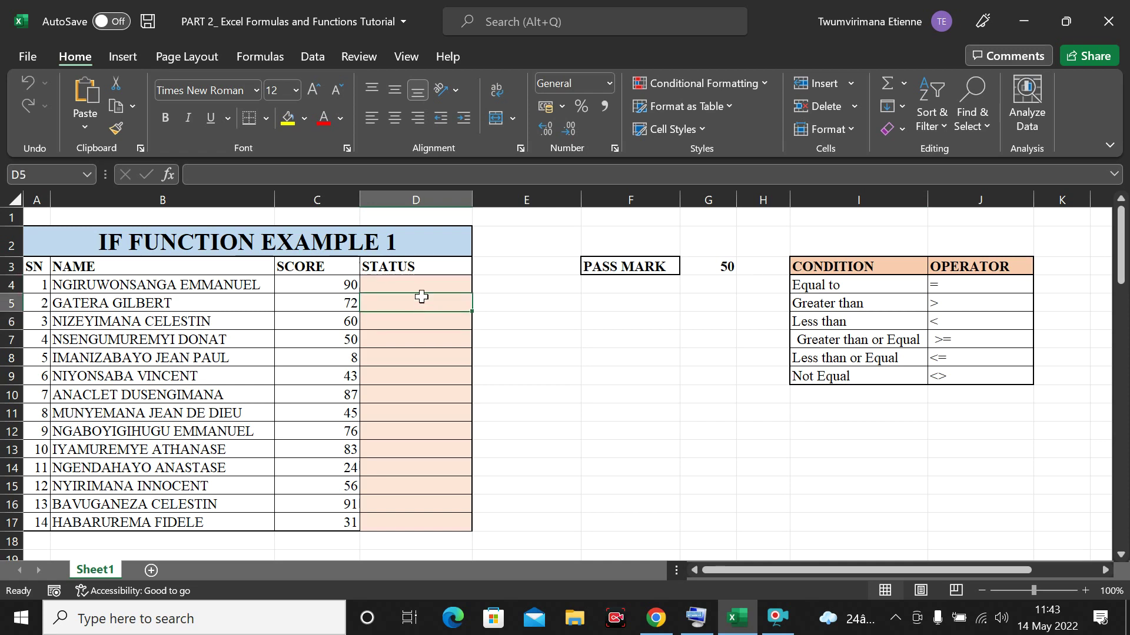
pyautogui.click(421, 286)
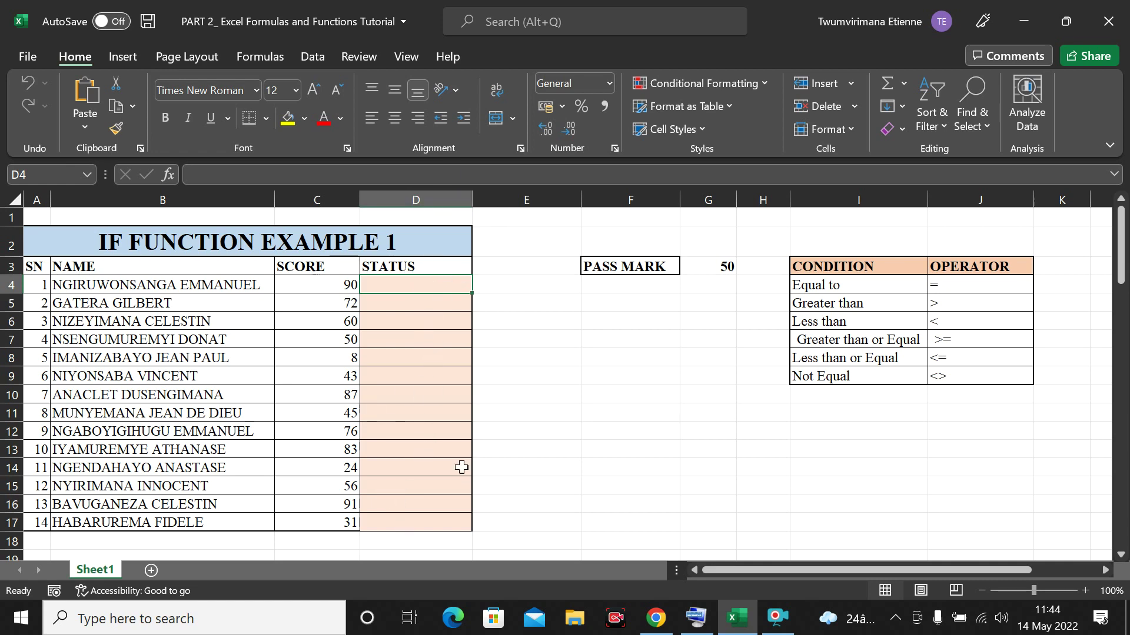
pyautogui.click(418, 301)
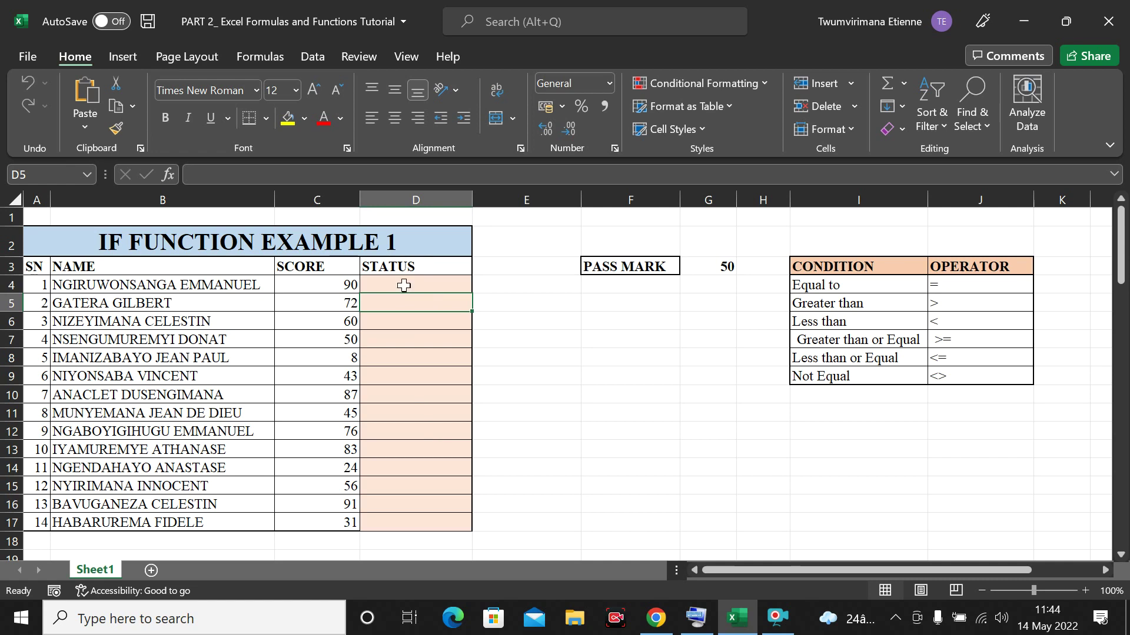
pyautogui.click(403, 286)
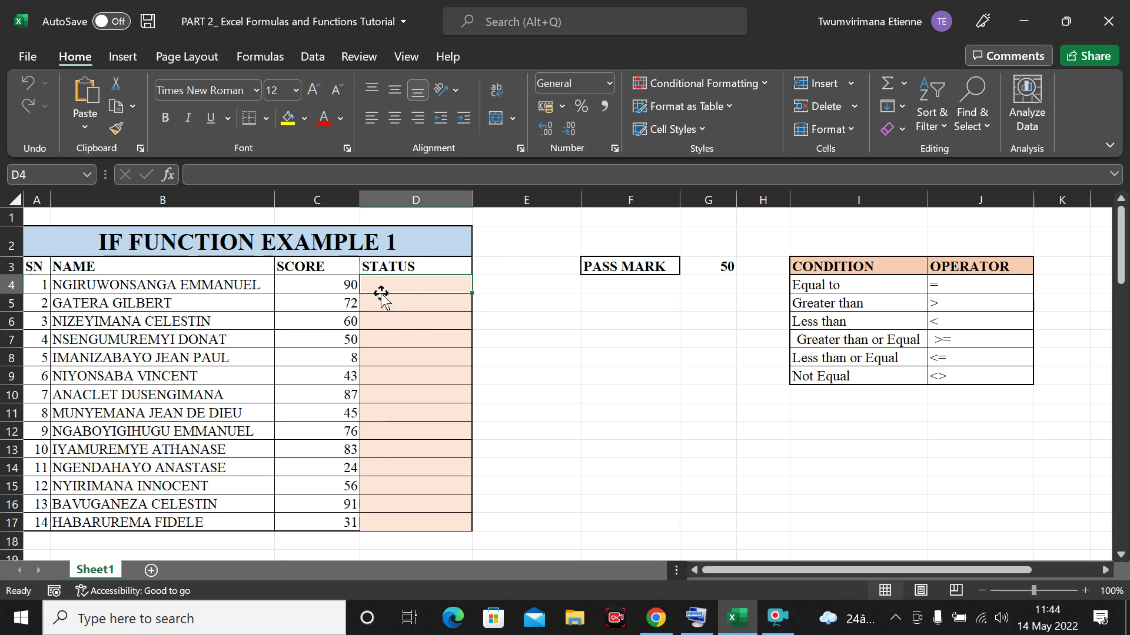
# Enter 50 as the pass mark in G3.
pyautogui.click(727, 265)
pyautogui.write('50')
pyautogui.click(423, 308)
# Begin a formula in D4 with an equals sign.
pyautogui.click(417, 287)
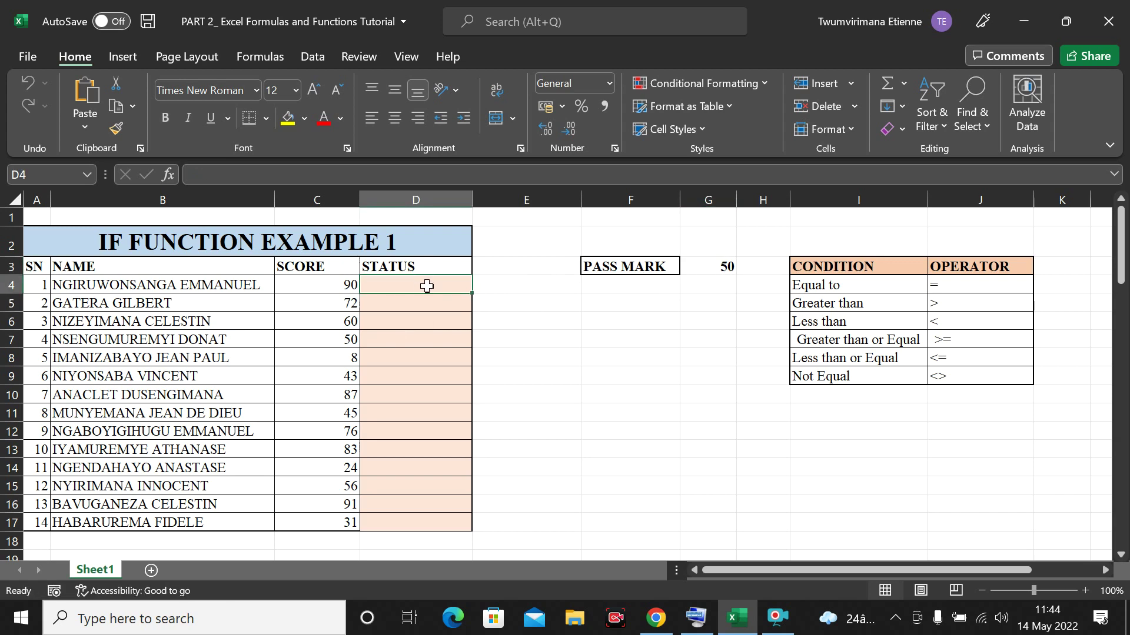
pyautogui.write('=')
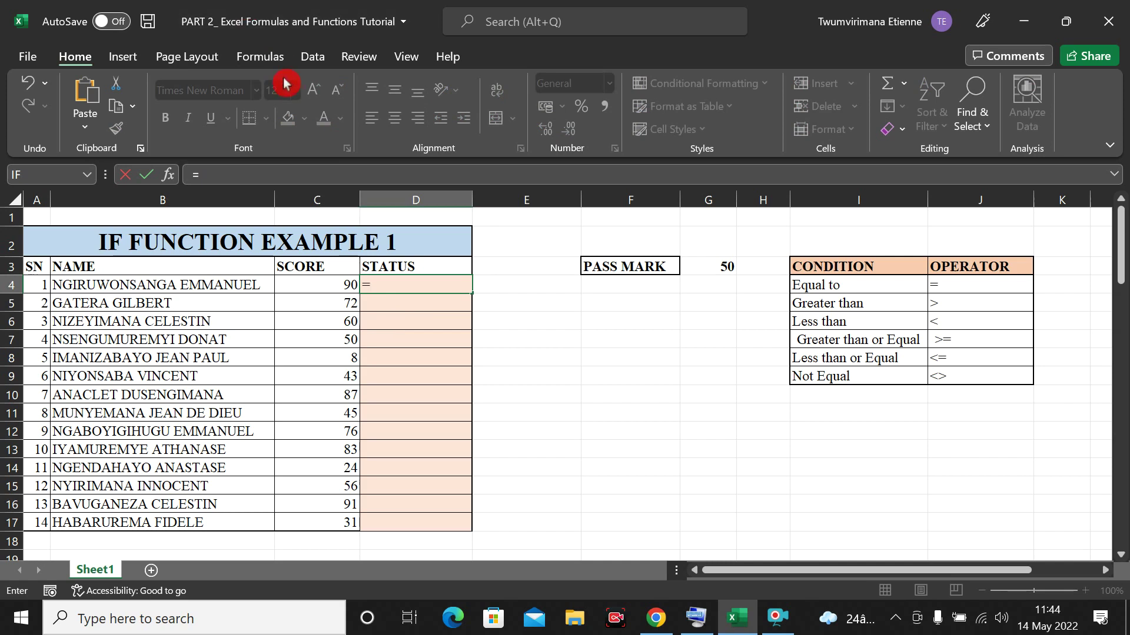
pyautogui.click(266, 59)
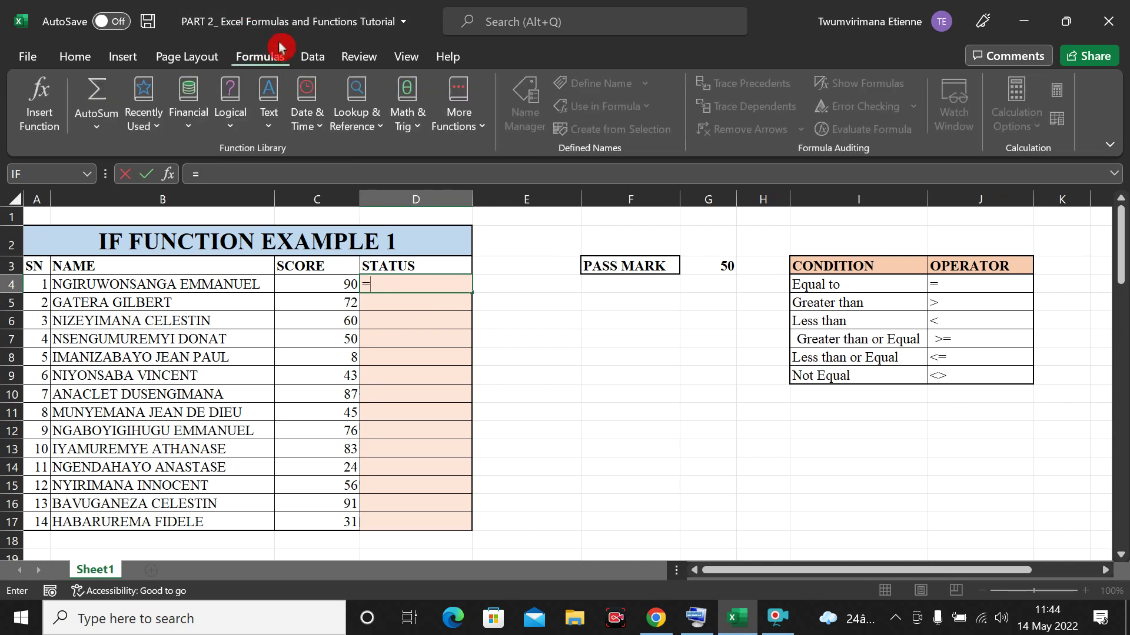
# Insert the IF function into D4 from the Insert Function list.
pyautogui.click(47, 114)
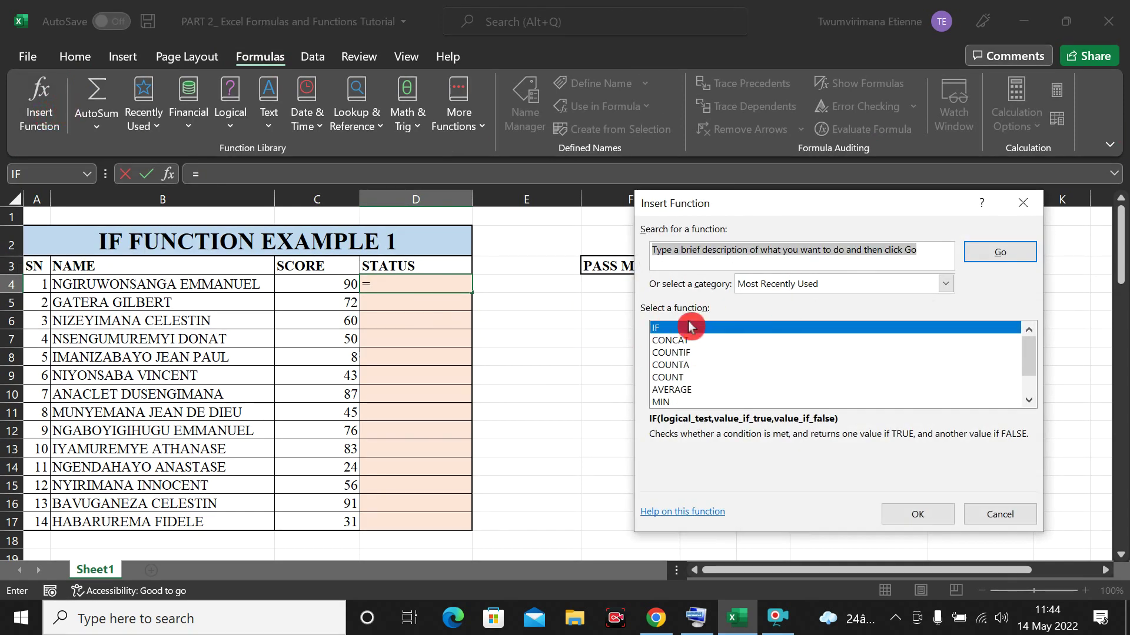
pyautogui.click(940, 522)
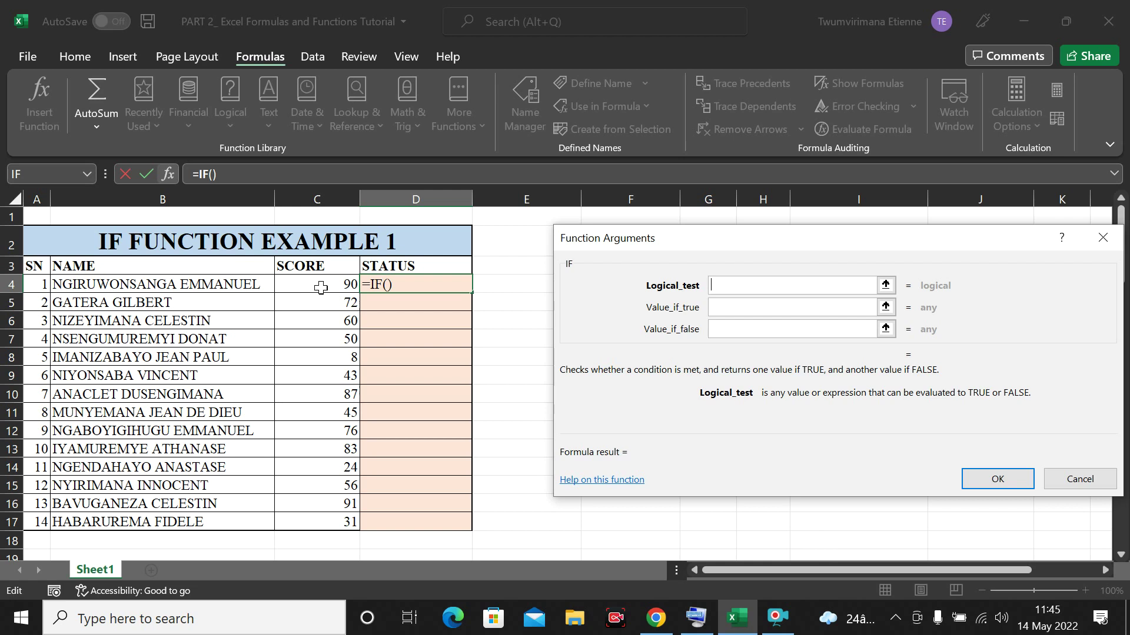
# Fill the IF arguments with C4>=50, "PASS" and "FAIL", and confirm.
pyautogui.click(334, 285)
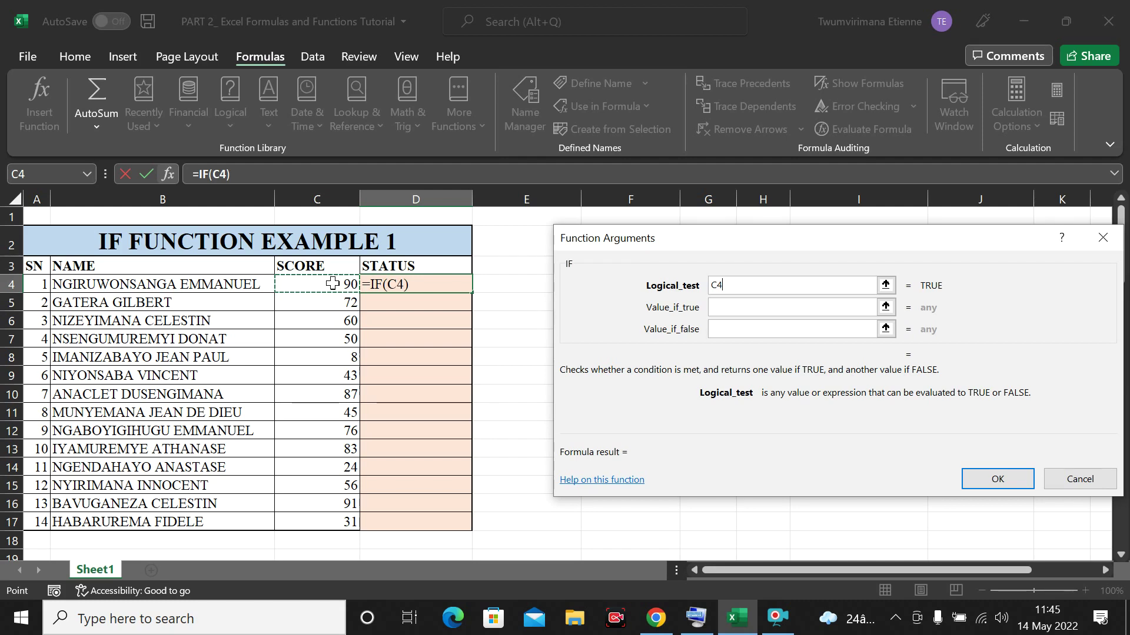
pyautogui.write('>')
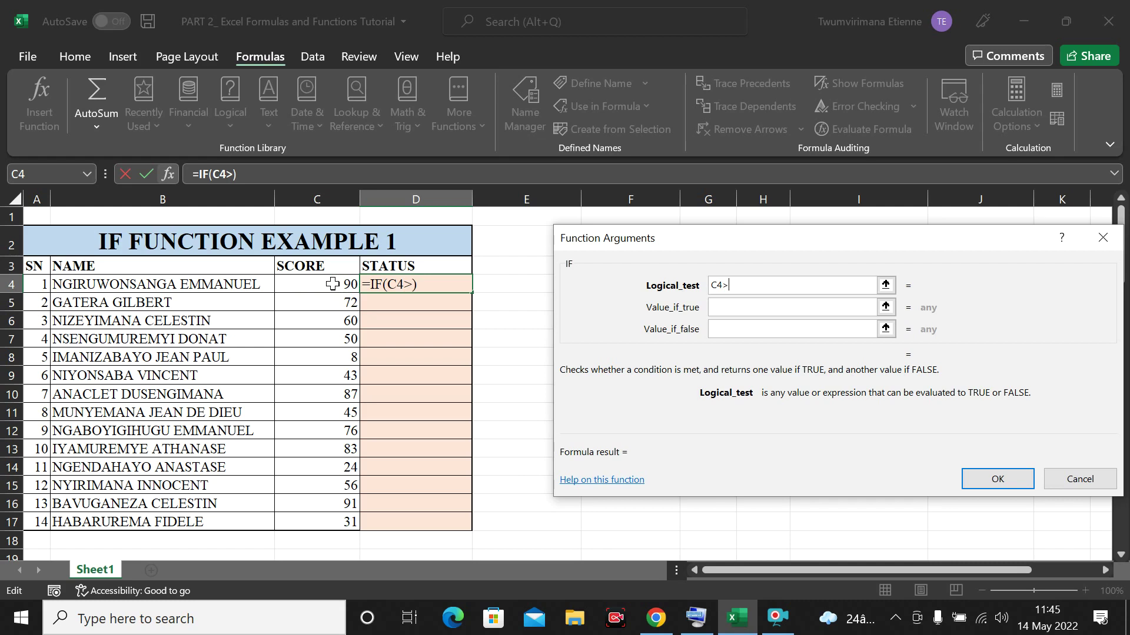
pyautogui.write('=50')
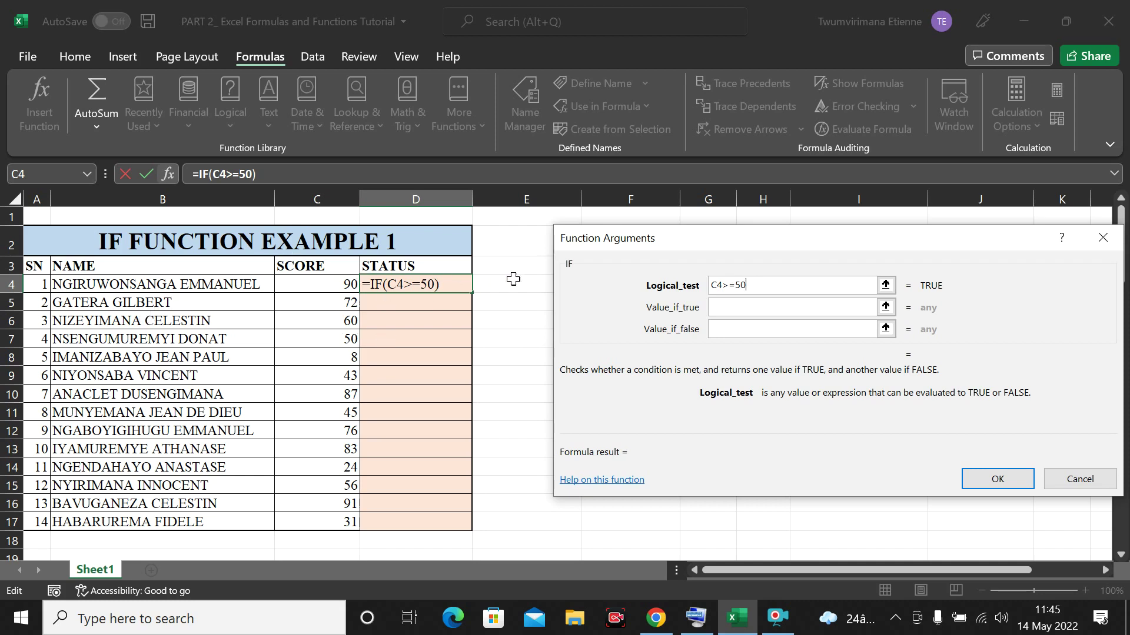
pyautogui.click(746, 288)
pyautogui.click(740, 311)
pyautogui.click(683, 328)
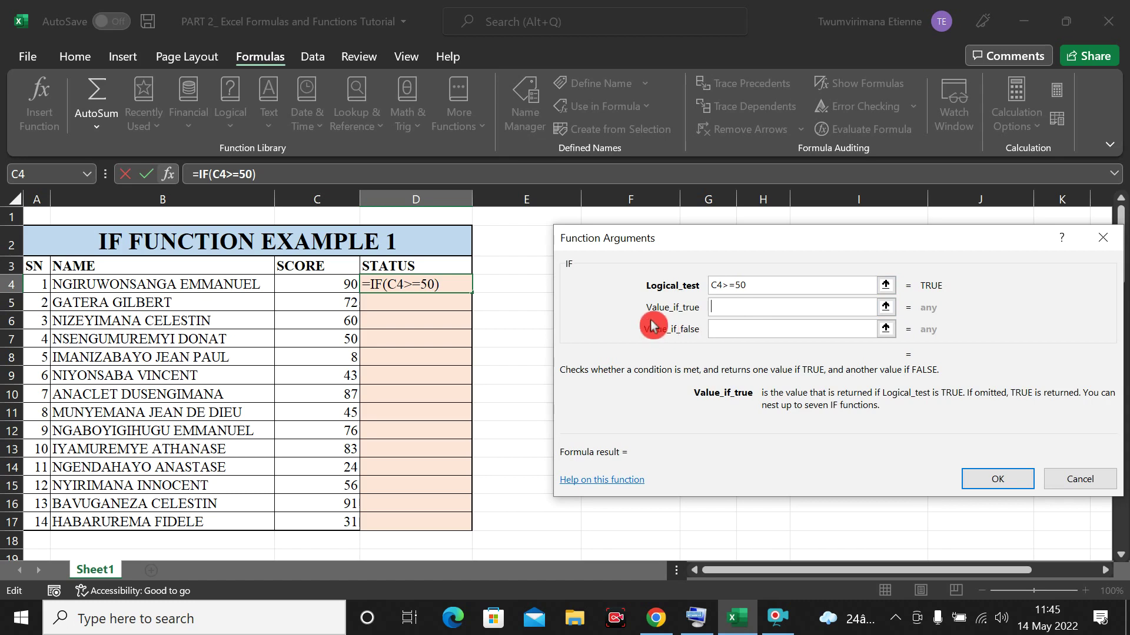
pyautogui.write('PASS')
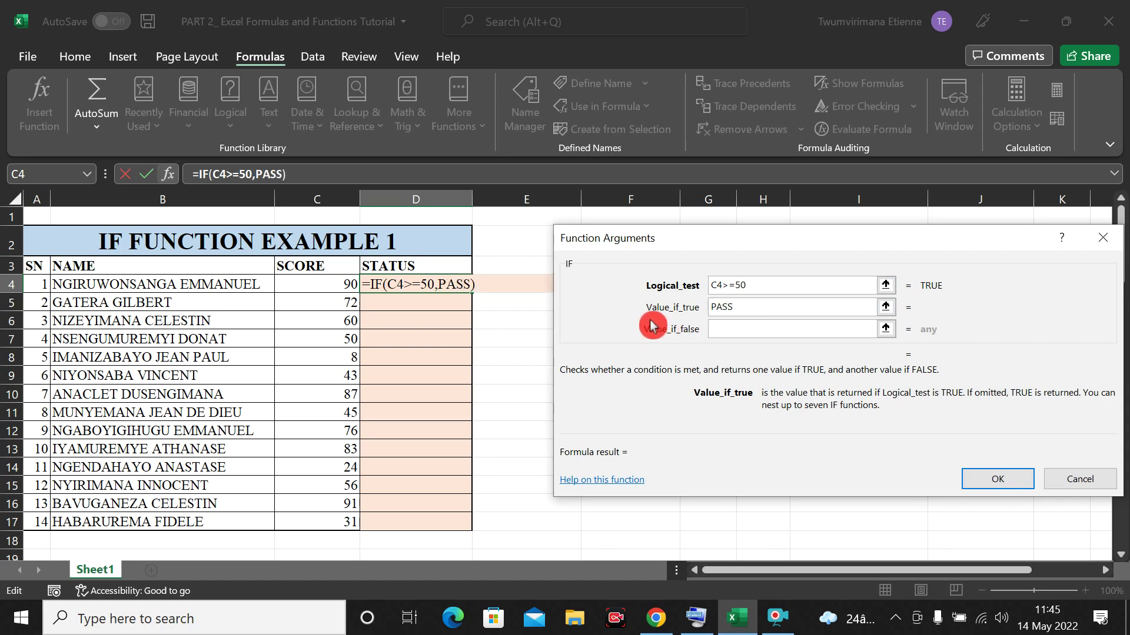
pyautogui.click(730, 328)
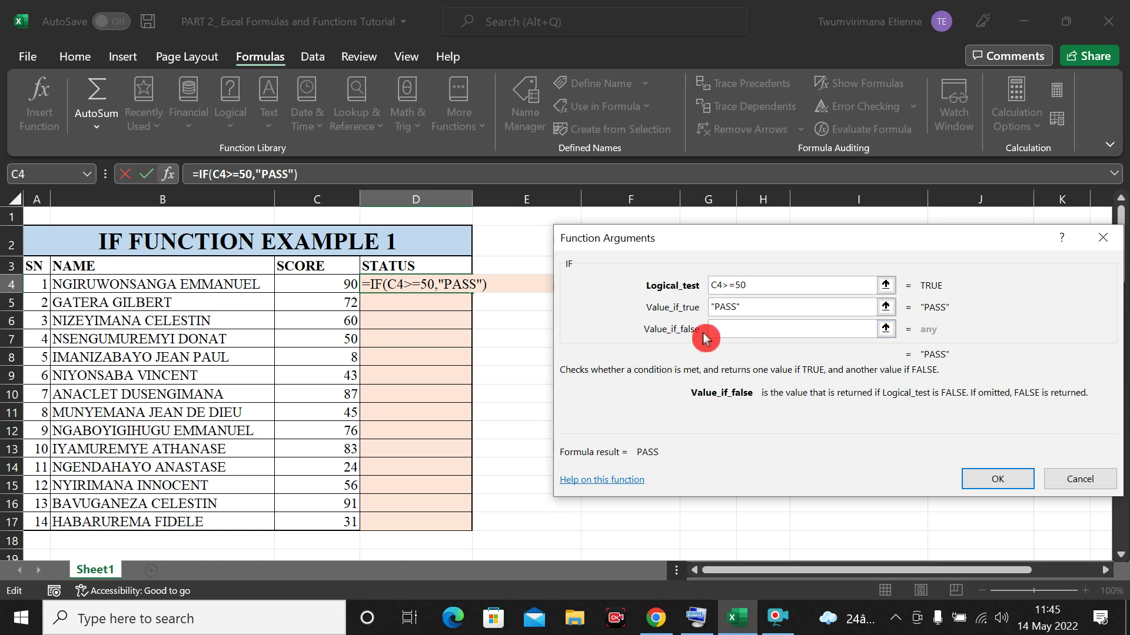
pyautogui.write('FAIL')
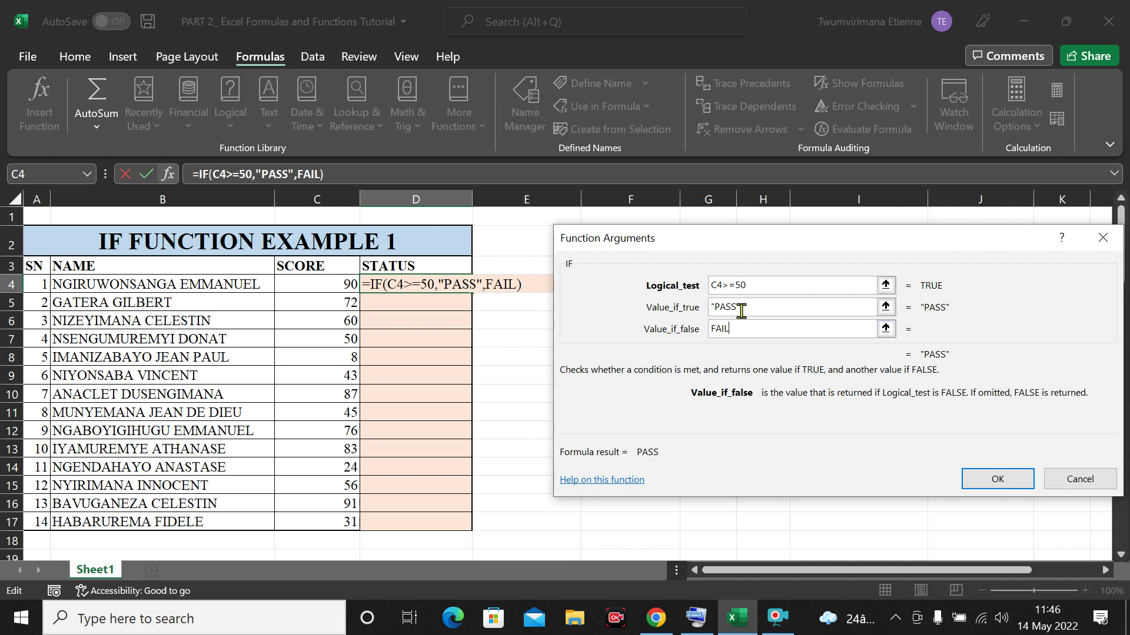
pyautogui.click(752, 285)
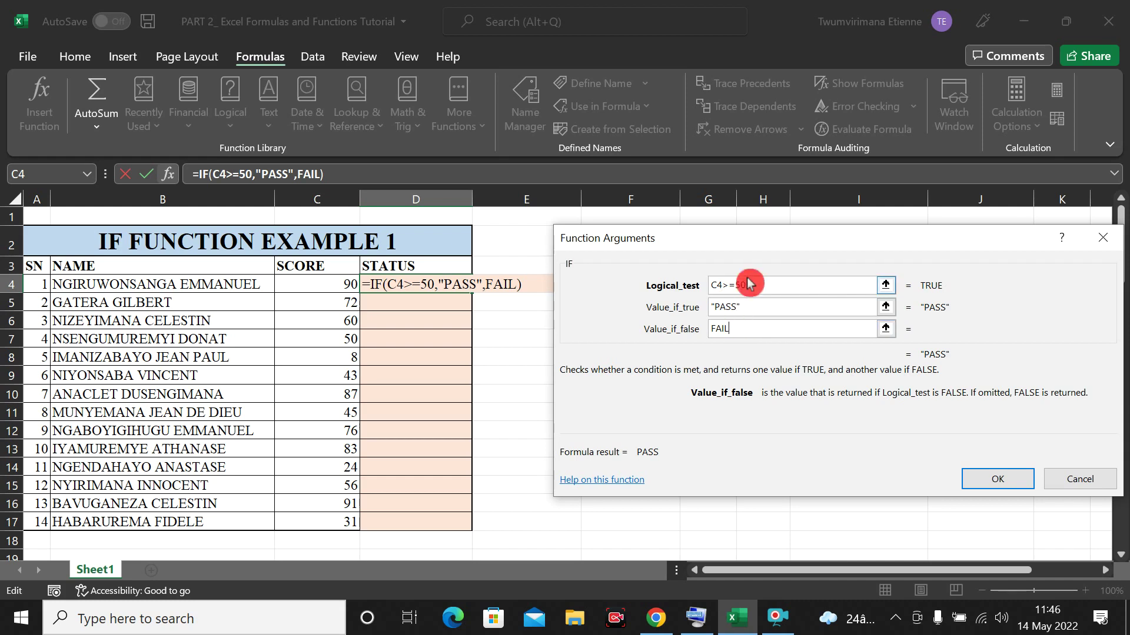
pyautogui.click(701, 285)
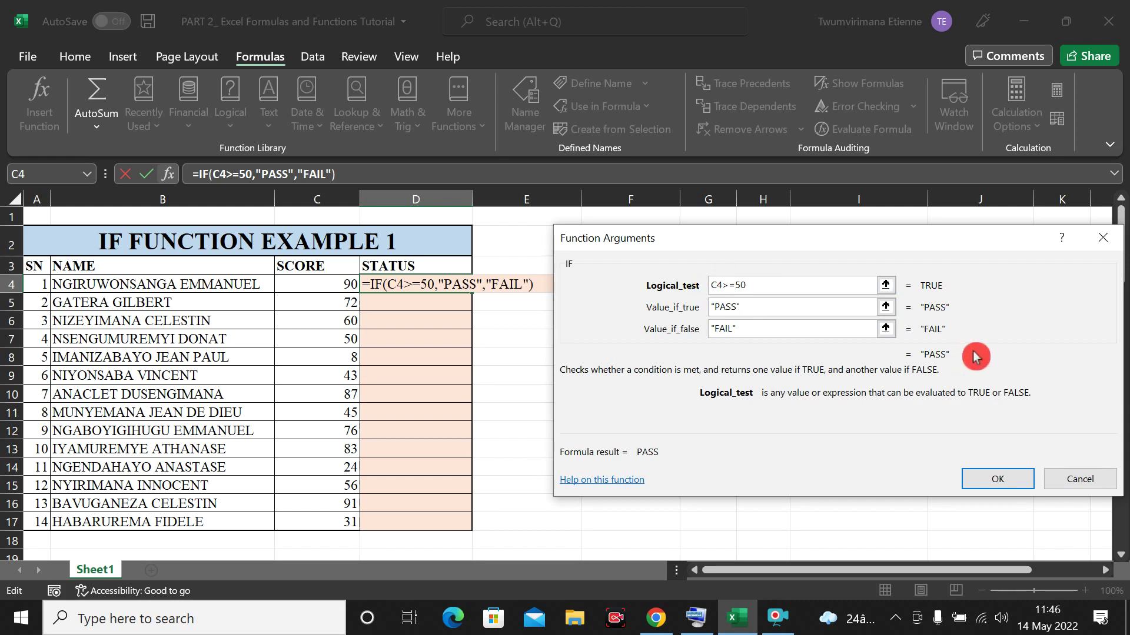
pyautogui.click(1005, 479)
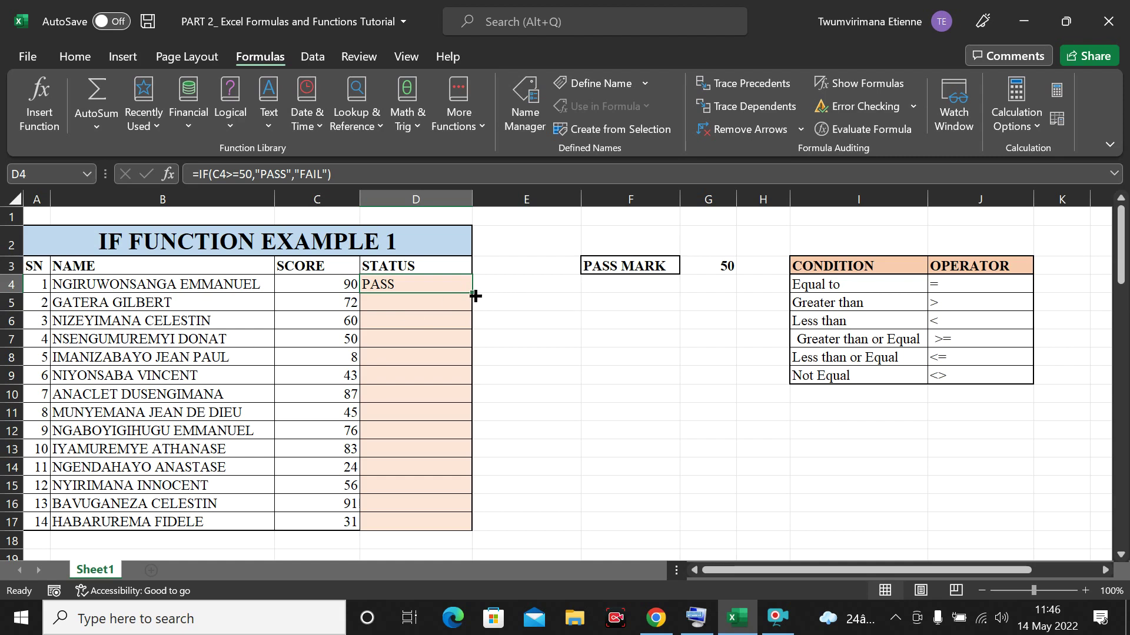
# Copy D4's formula down to D17 and check the filled cells down to D17.
pyautogui.moveTo(474, 295); pyautogui.dragTo(498, 520)
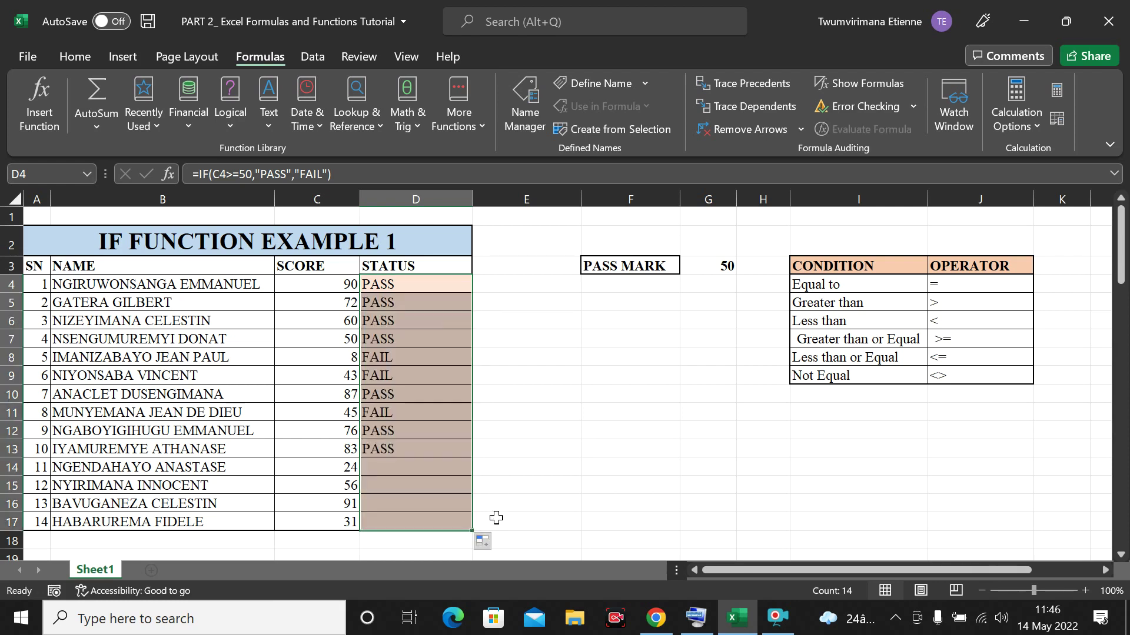
pyautogui.click(442, 315)
pyautogui.click(404, 377)
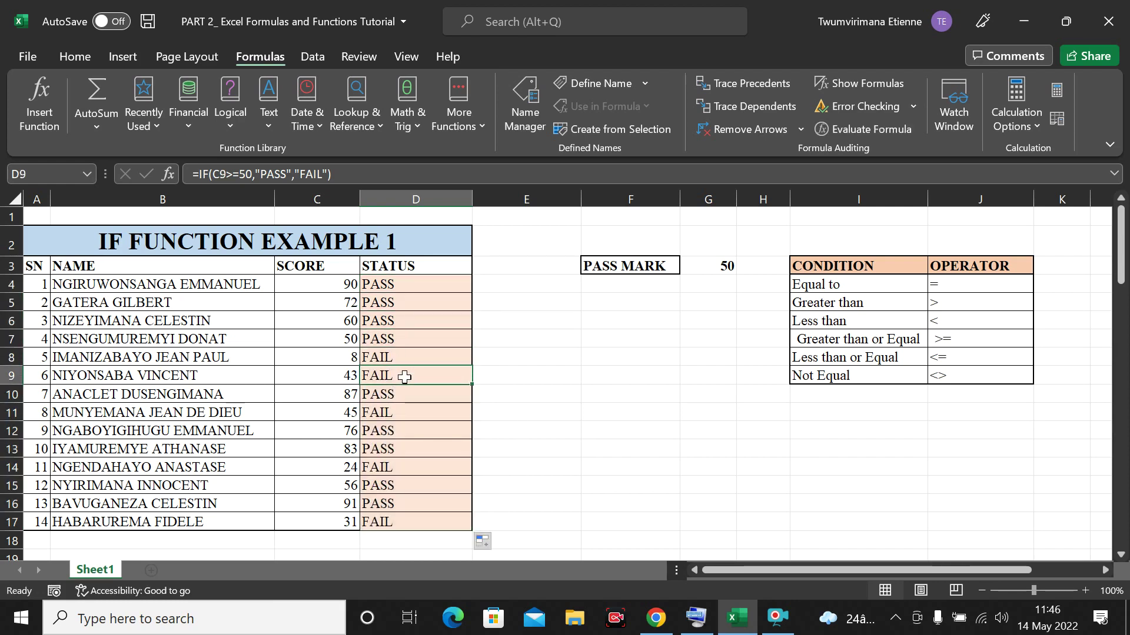
pyautogui.click(410, 412)
pyautogui.click(398, 449)
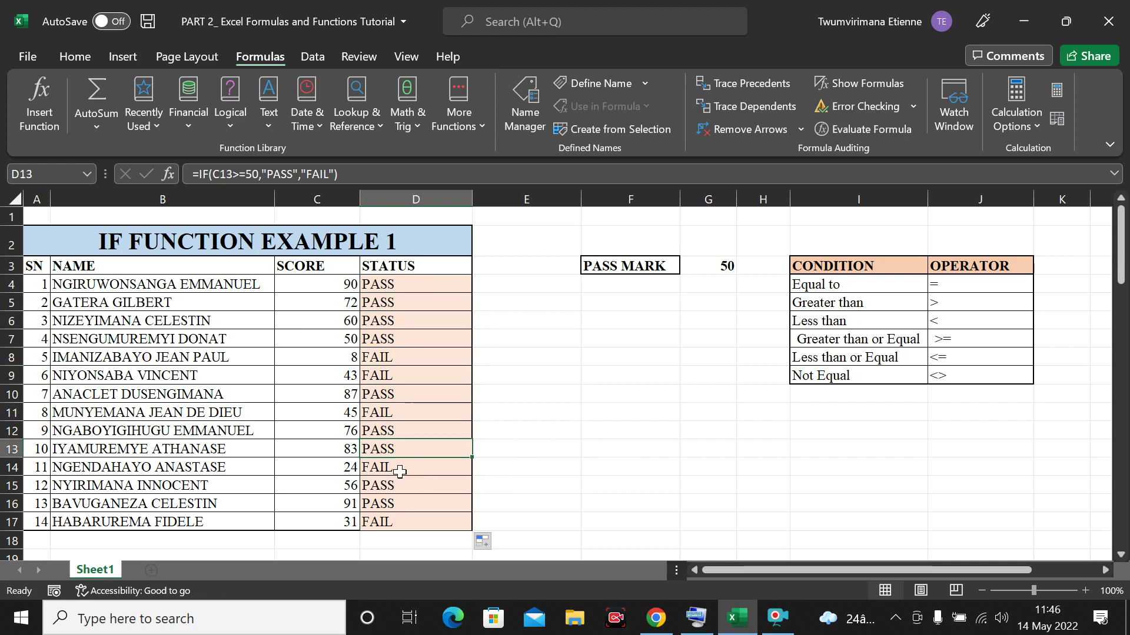
pyautogui.click(400, 472)
pyautogui.click(393, 521)
pyautogui.click(385, 499)
# Check the copied formulas back up the column, then open D4 for editing.
pyautogui.click(387, 487)
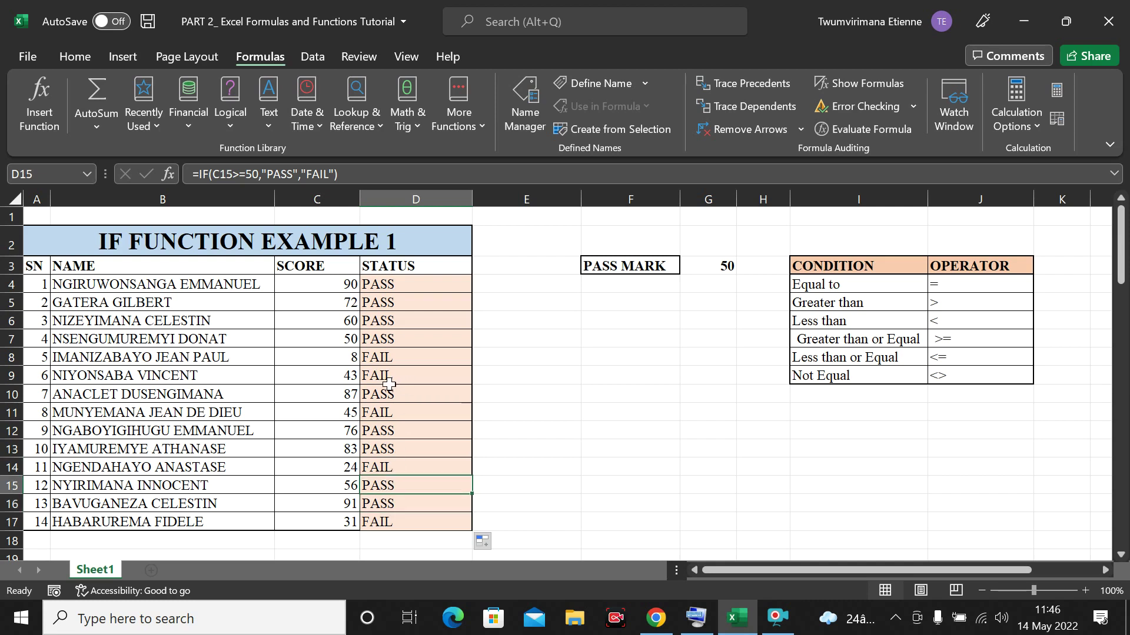
pyautogui.click(388, 431)
pyautogui.click(385, 393)
pyautogui.click(391, 338)
pyautogui.click(396, 321)
pyautogui.click(394, 303)
pyautogui.click(386, 287)
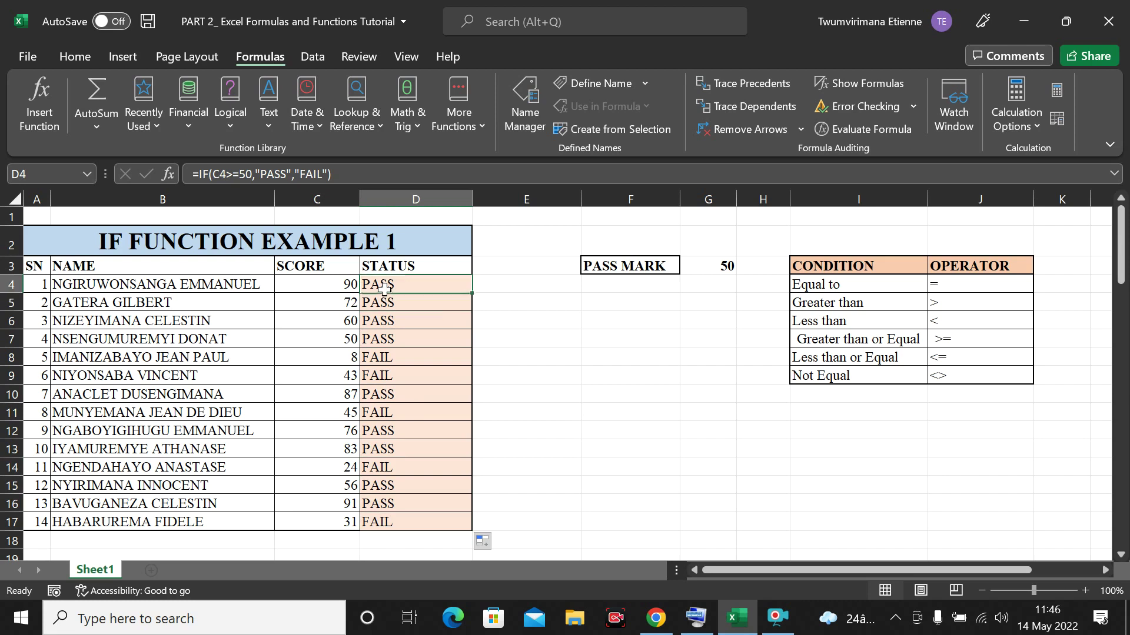
pyautogui.click(451, 331)
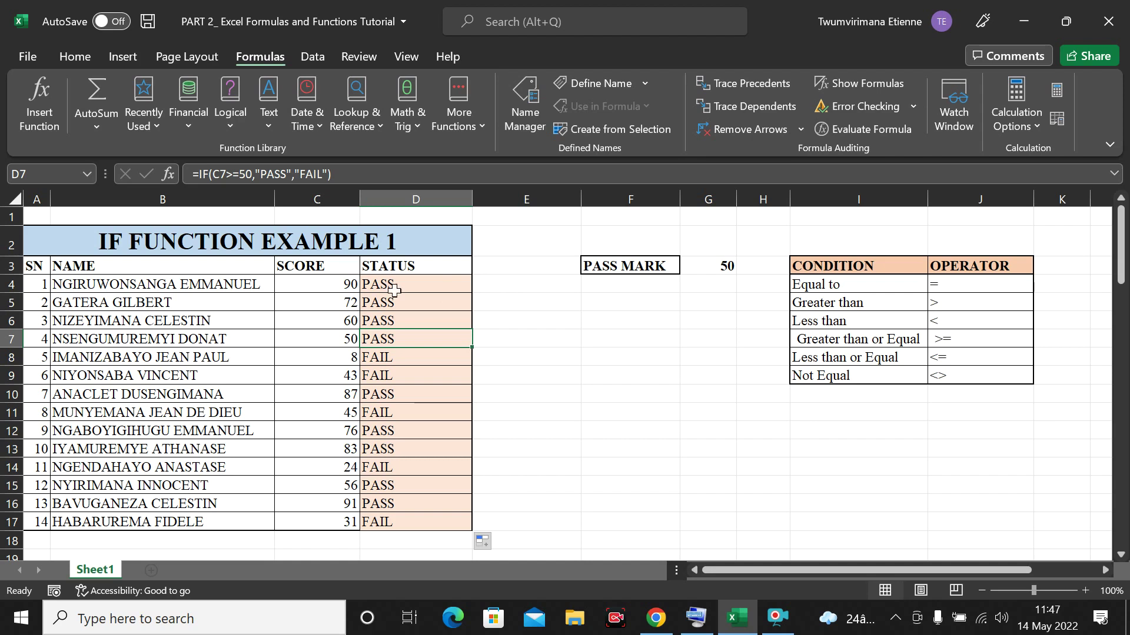
pyautogui.doubleClick(419, 285)
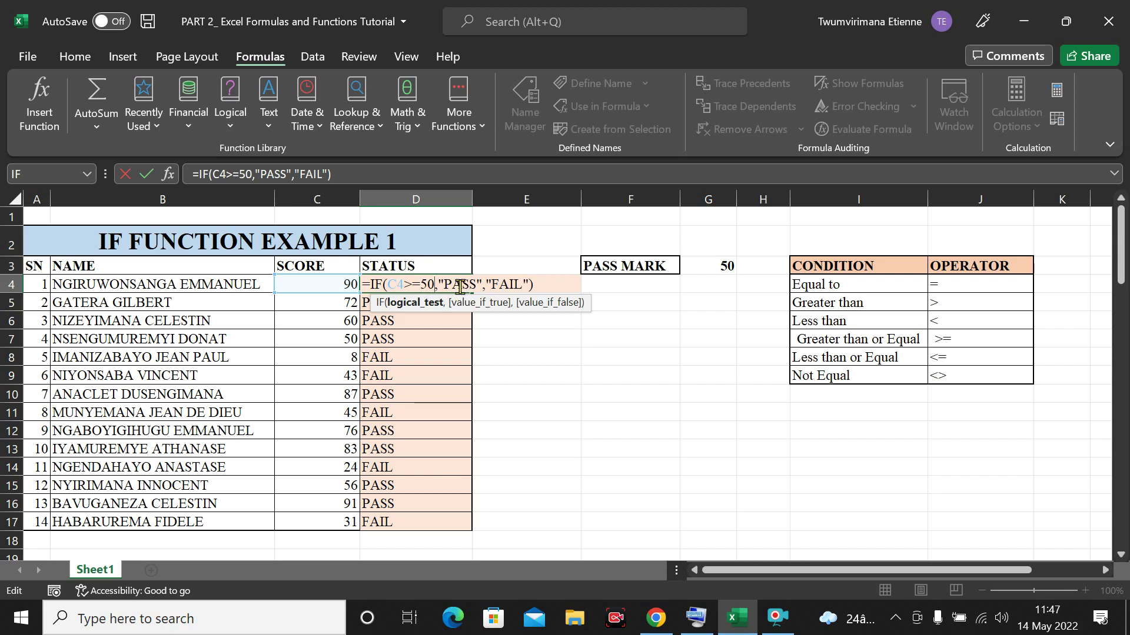
# Replace the fixed 50 in D4's formula with a reference to G3.
pyautogui.press('Delete')
pyautogui.press('Delete')
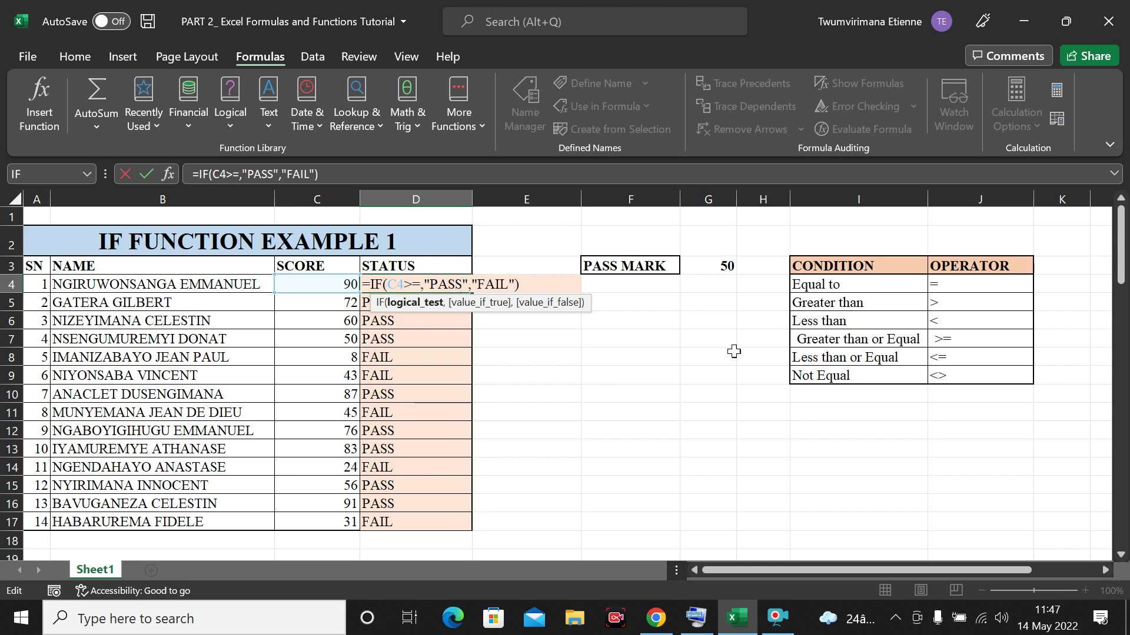
pyautogui.click(709, 268)
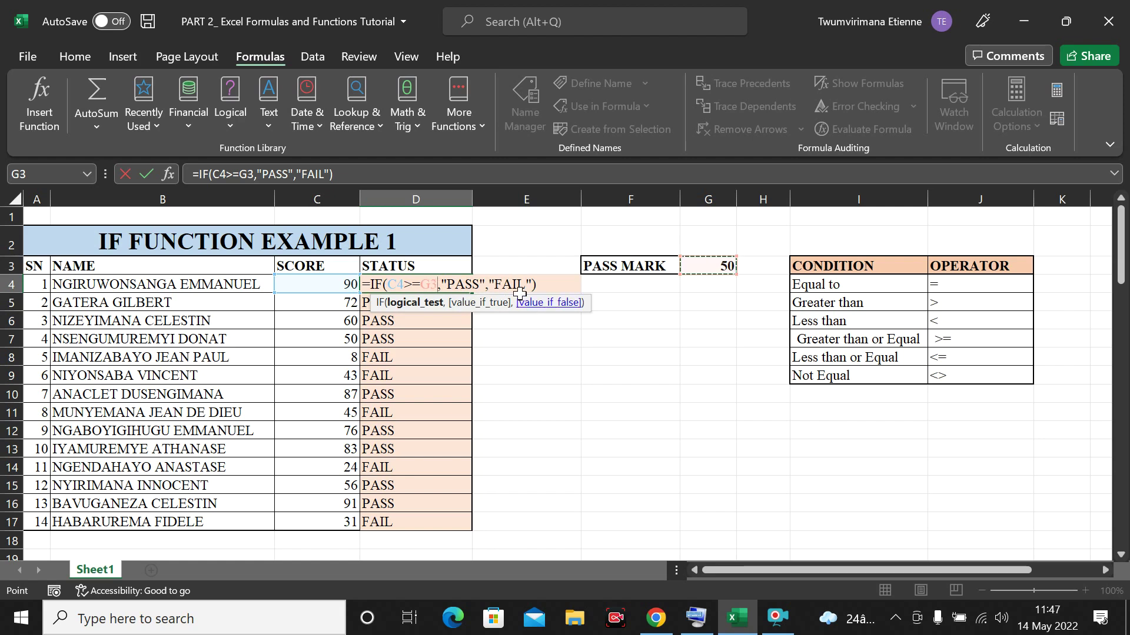
pyautogui.press('Return')
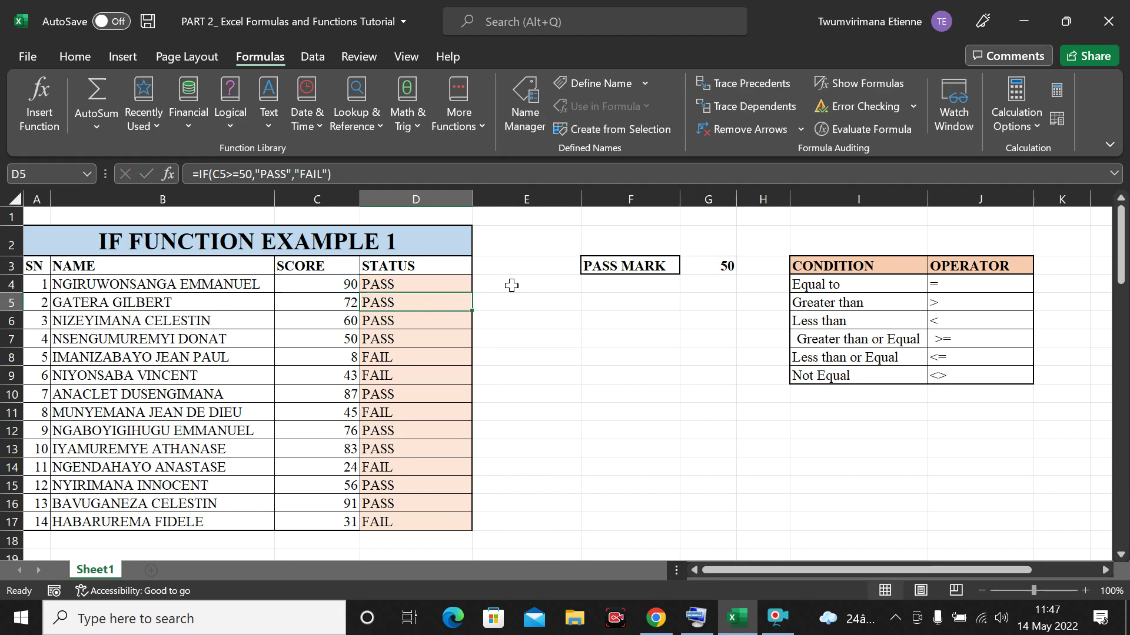
# Copy the revised D4 formula down to D17 and inspect D8's reference.
pyautogui.click(430, 287)
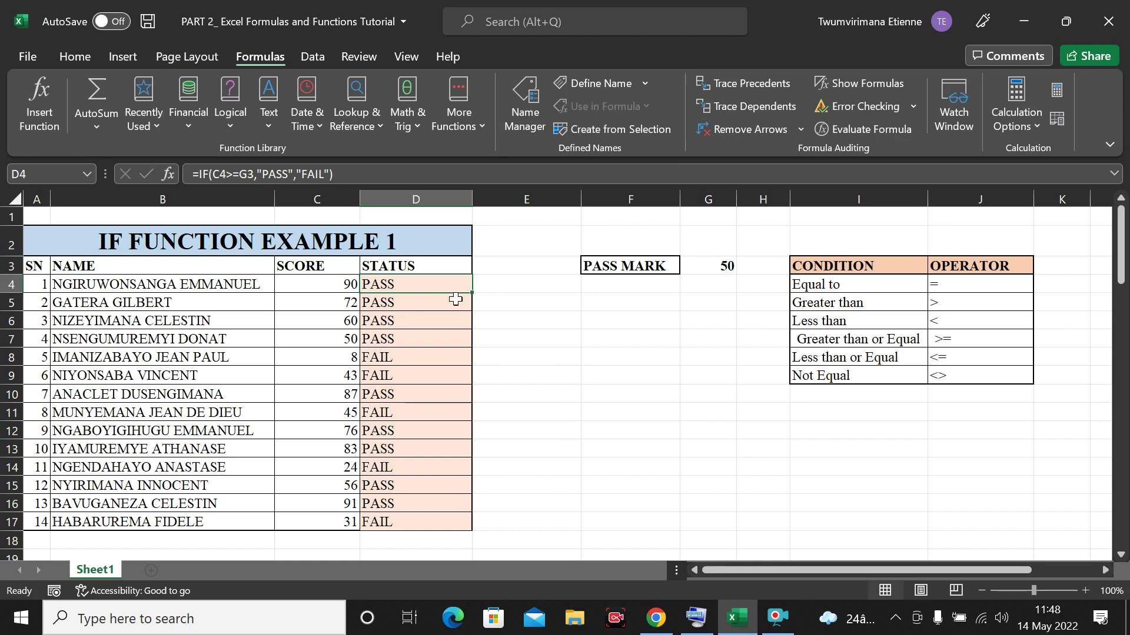
pyautogui.click(724, 263)
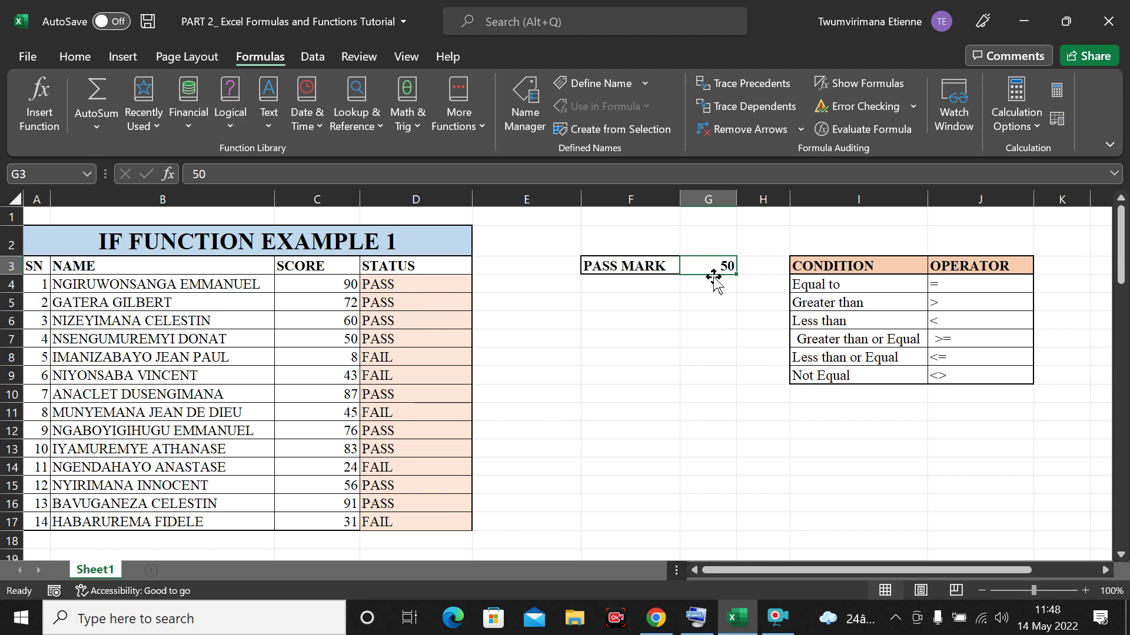
pyautogui.click(458, 285)
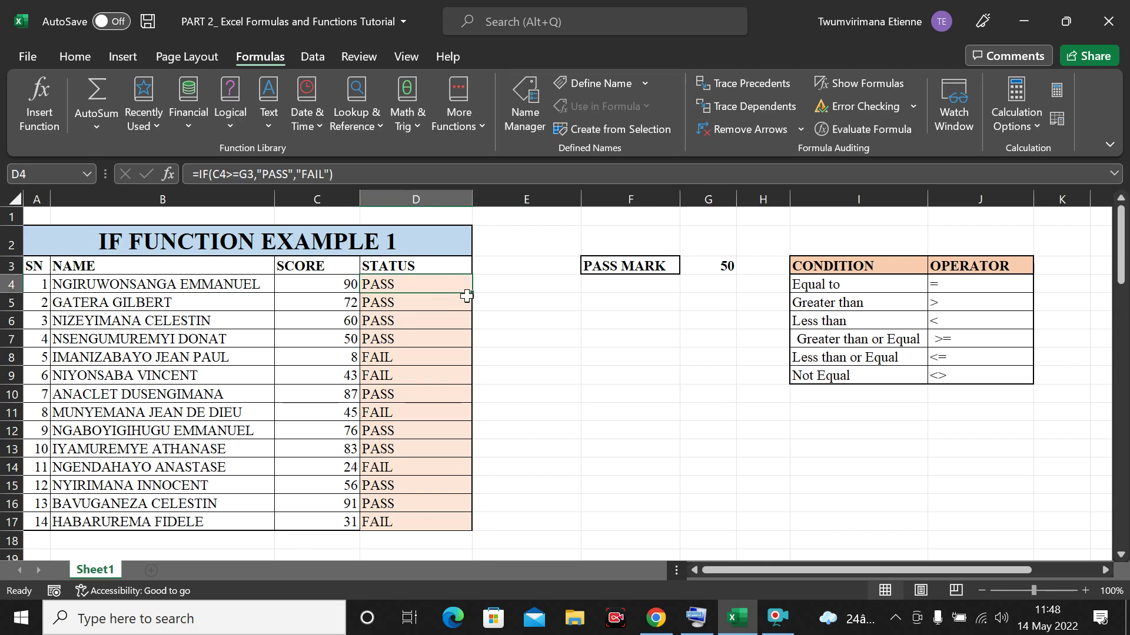
pyautogui.moveTo(471, 293); pyautogui.dragTo(484, 511)
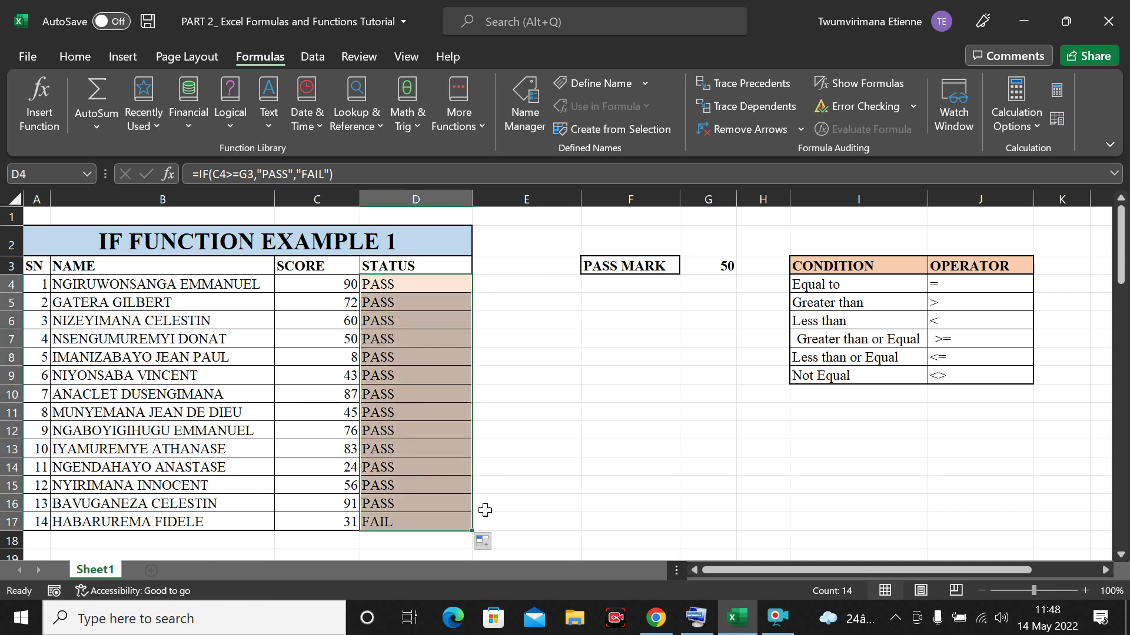
pyautogui.click(454, 355)
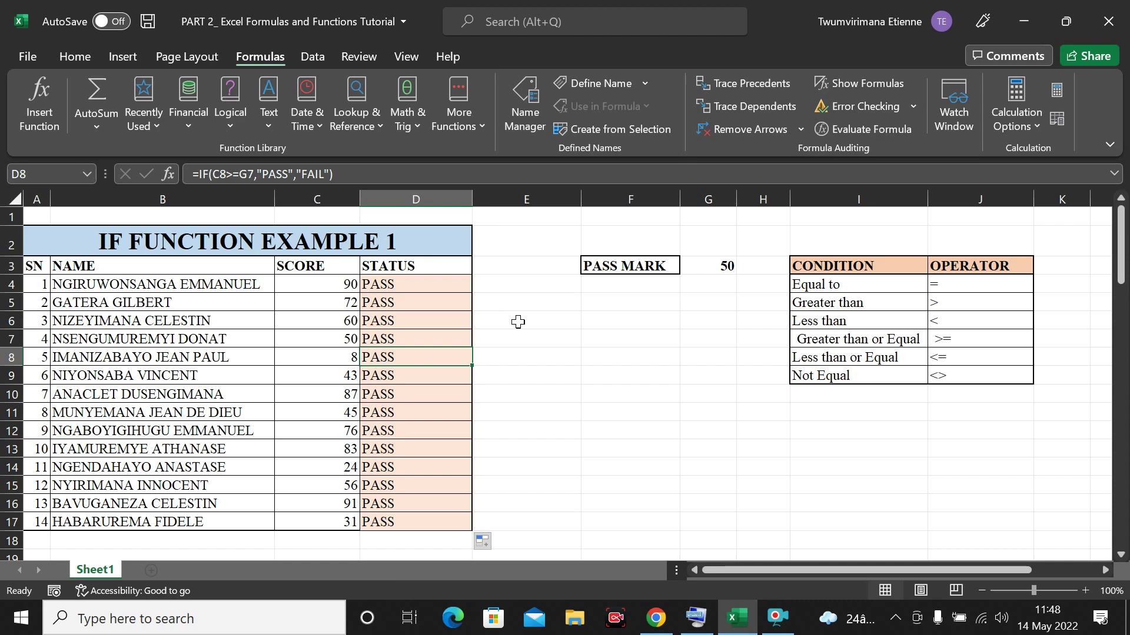
pyautogui.click(429, 285)
pyautogui.click(422, 305)
pyautogui.click(428, 341)
pyautogui.click(416, 361)
pyautogui.click(421, 298)
pyautogui.click(406, 317)
pyautogui.click(412, 356)
pyautogui.click(395, 380)
pyautogui.click(405, 396)
pyautogui.click(409, 430)
pyautogui.click(407, 450)
pyautogui.click(408, 483)
pyautogui.click(404, 502)
pyautogui.click(414, 521)
pyautogui.doubleClick(416, 285)
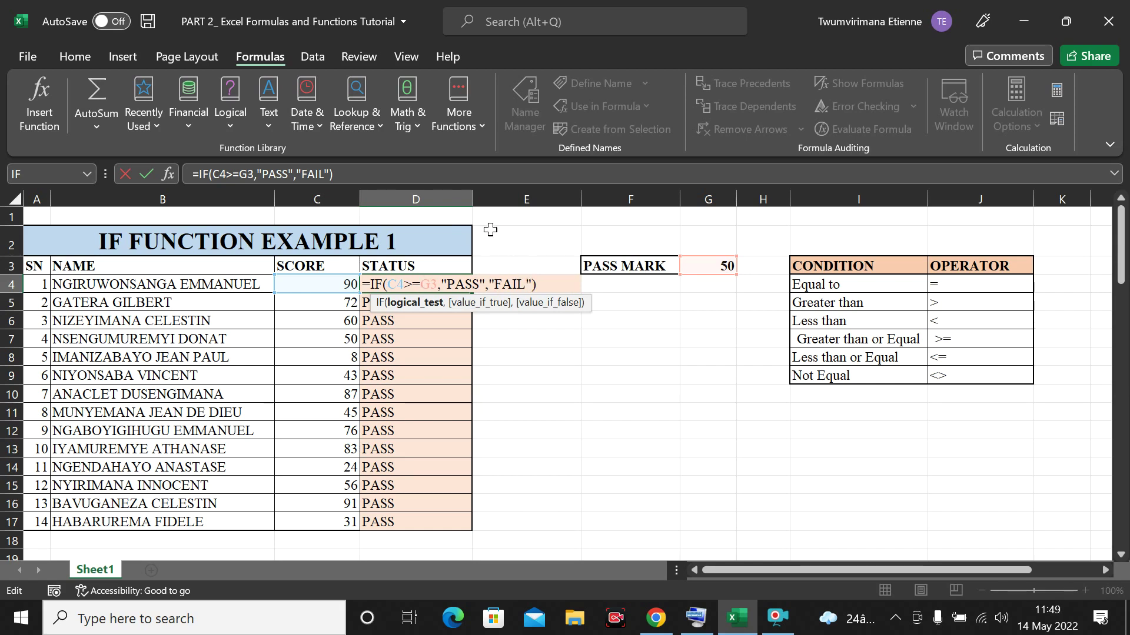
# Change D4's pass-mark reference to the absolute $G$3.
pyautogui.click(694, 629)
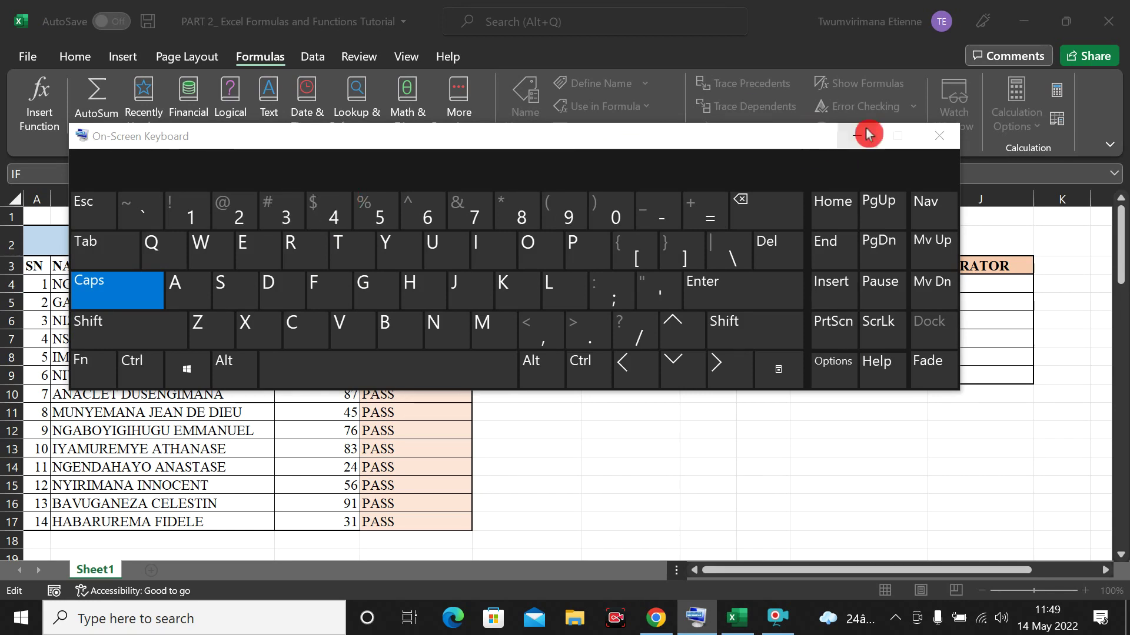
pyautogui.click(849, 141)
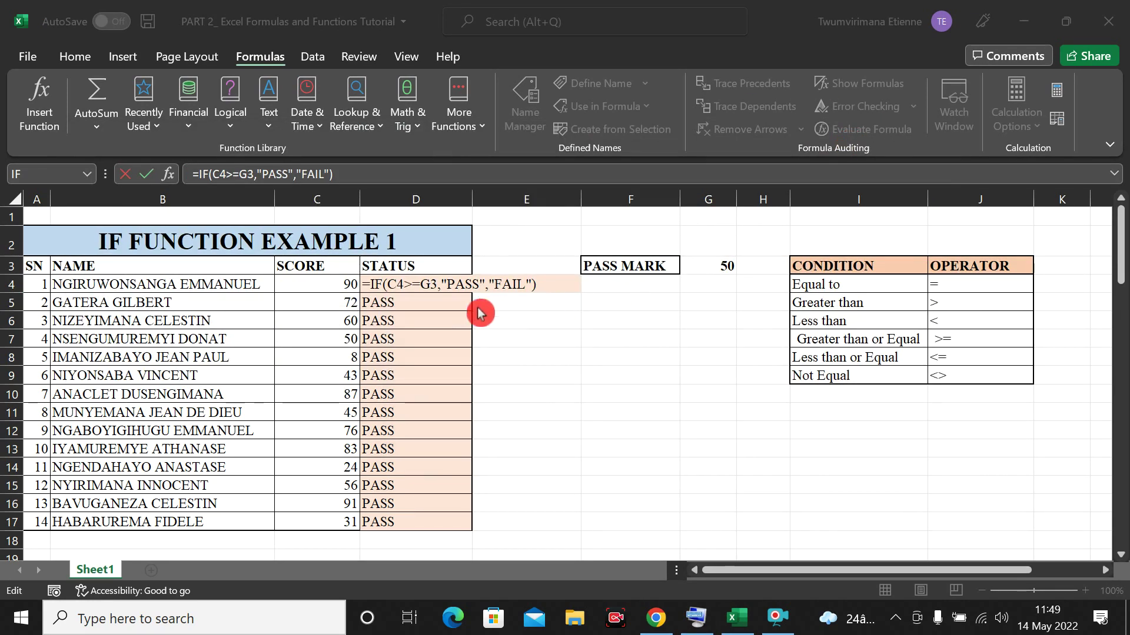
pyautogui.click(426, 285)
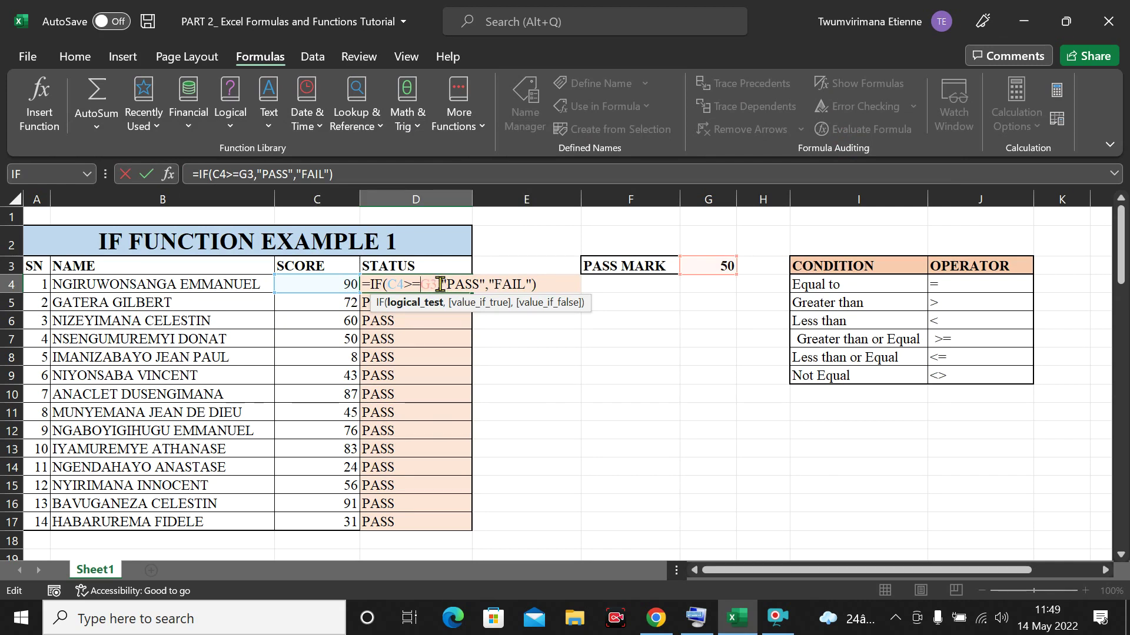
pyautogui.write('$G')
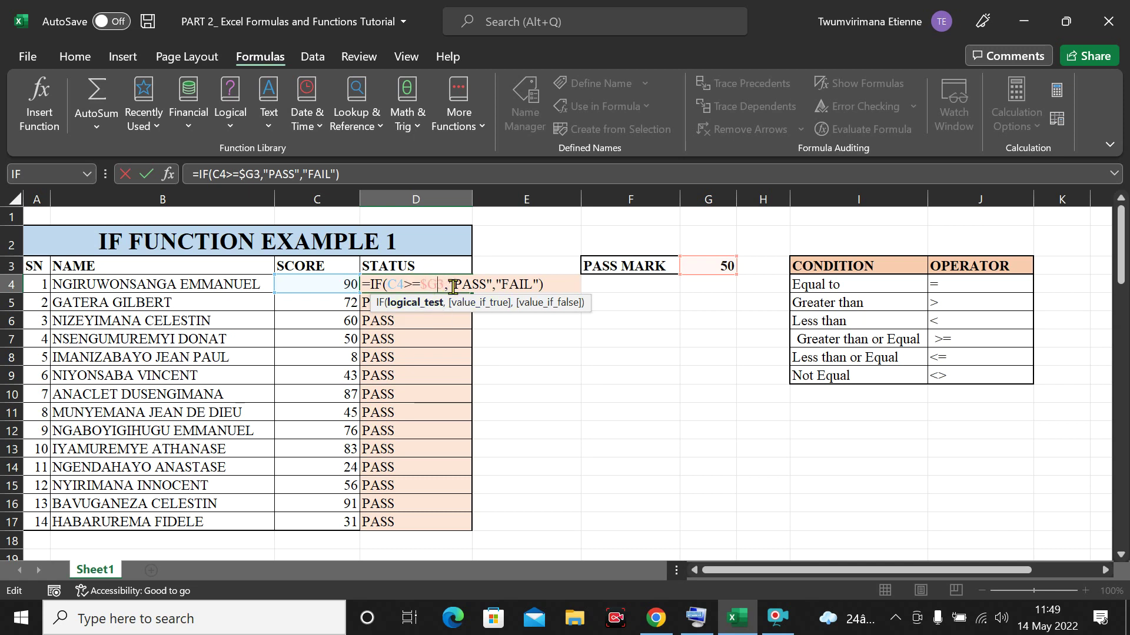
pyautogui.write('$')
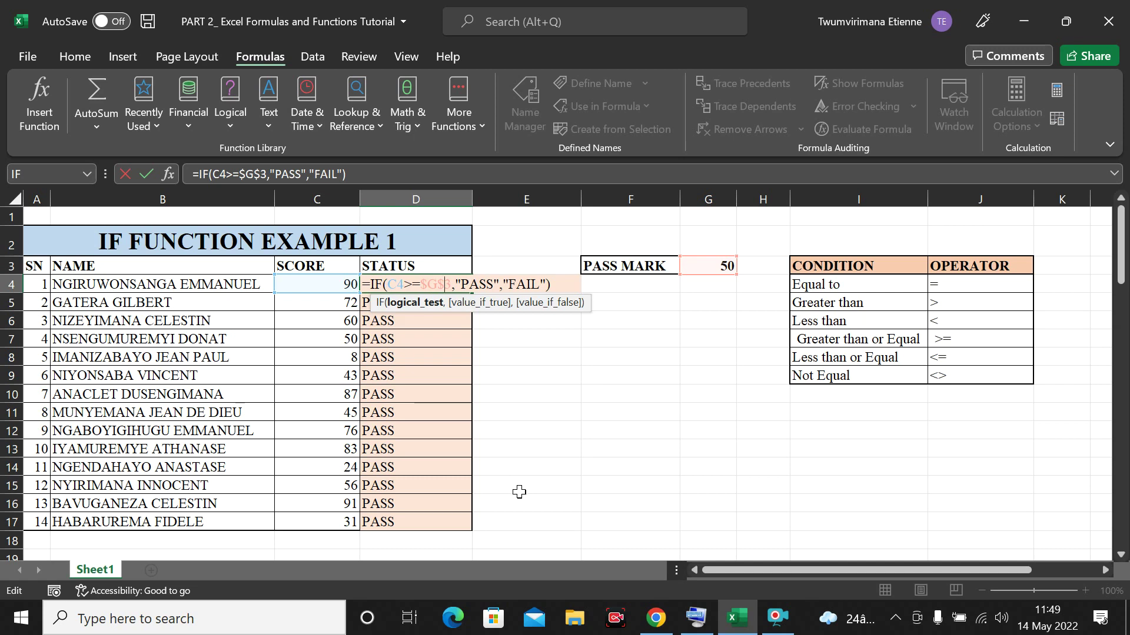
pyautogui.press('Return')
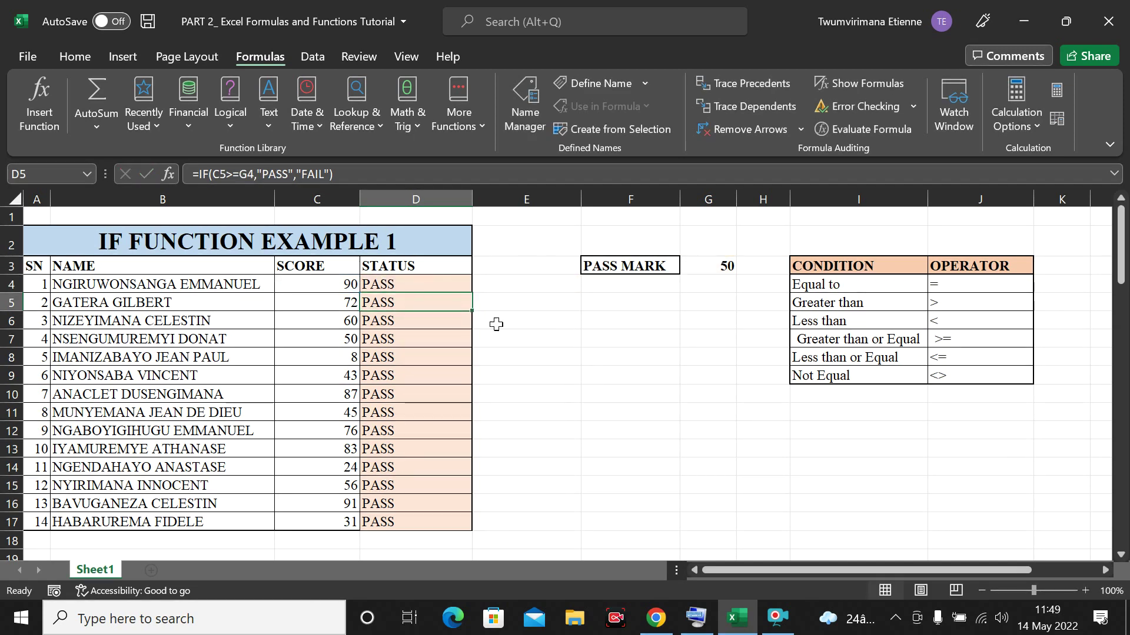
# Refill the corrected formula from D4 down to D17.
pyautogui.click(393, 290)
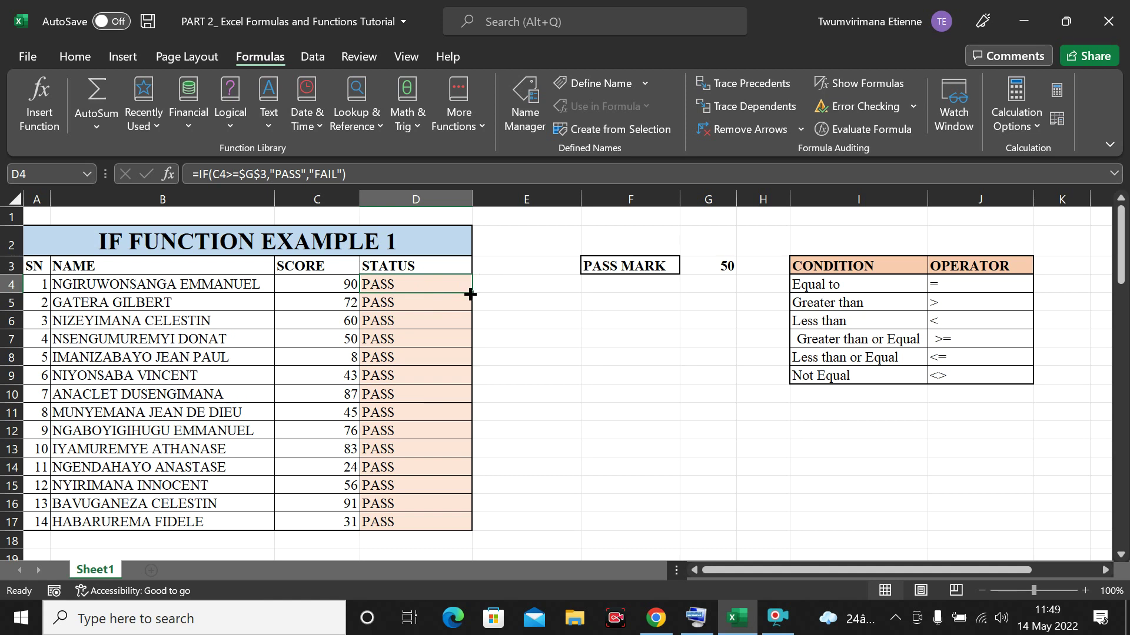
pyautogui.moveTo(472, 293); pyautogui.dragTo(481, 524)
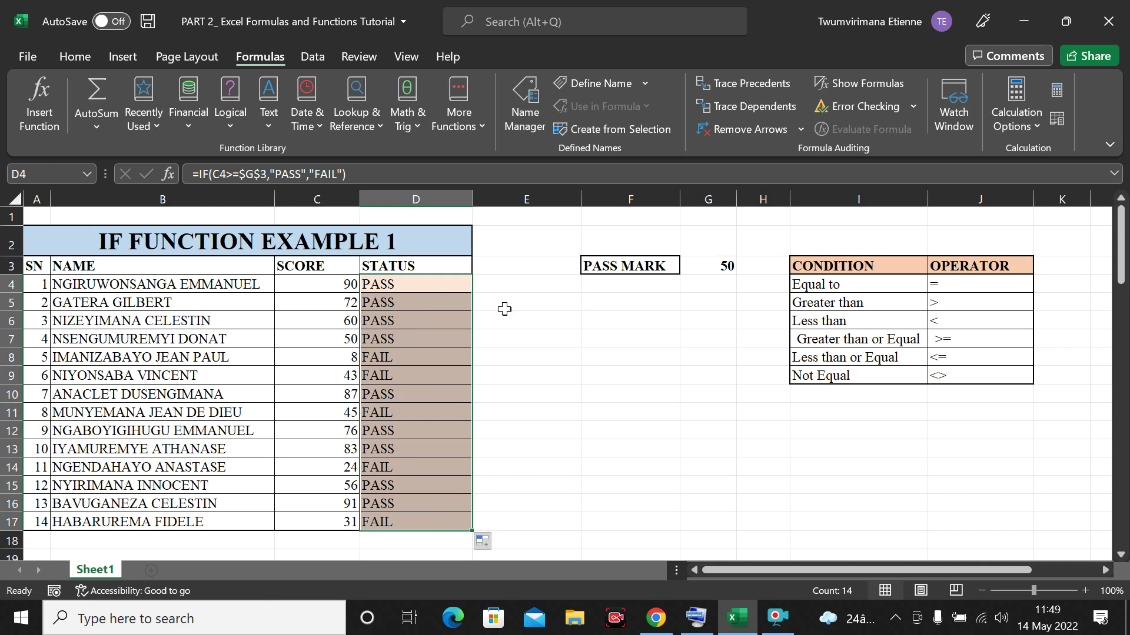
pyautogui.click(503, 410)
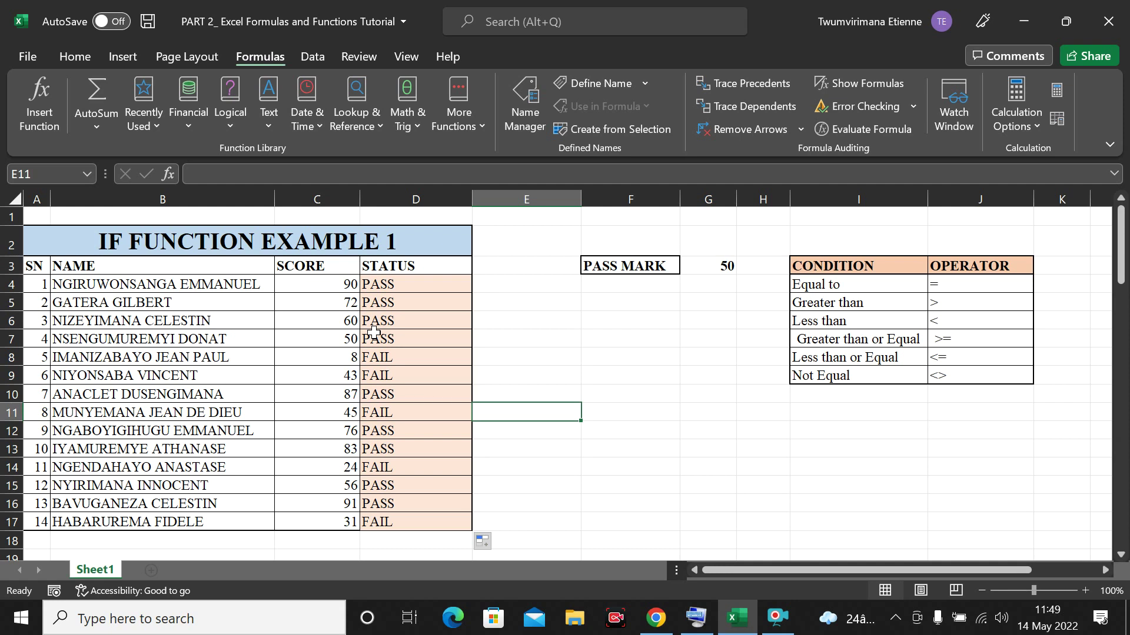
# Try pass marks of 60, 4 and 75 in G3 to watch STATUS recalculate.
pyautogui.click(711, 268)
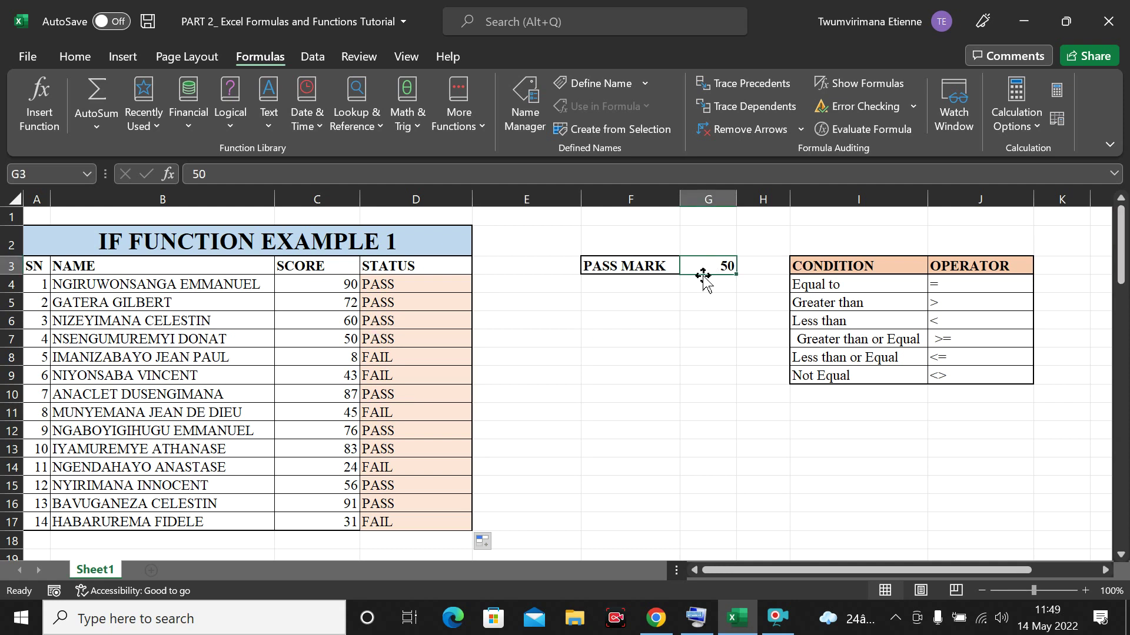
pyautogui.write('60')
pyautogui.click(718, 386)
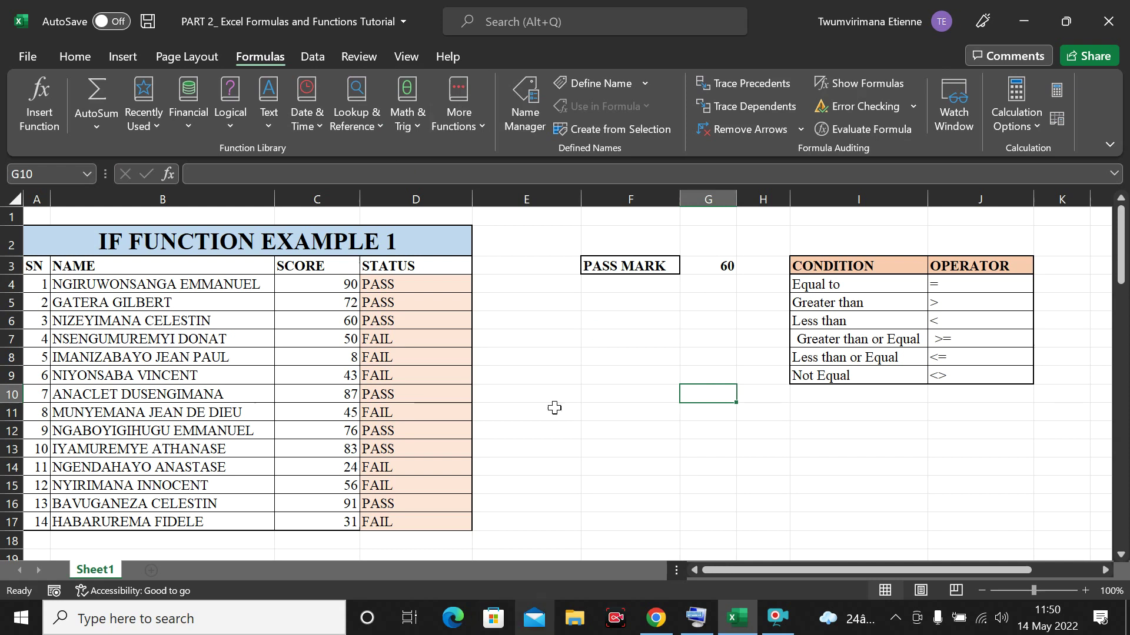
pyautogui.click(712, 270)
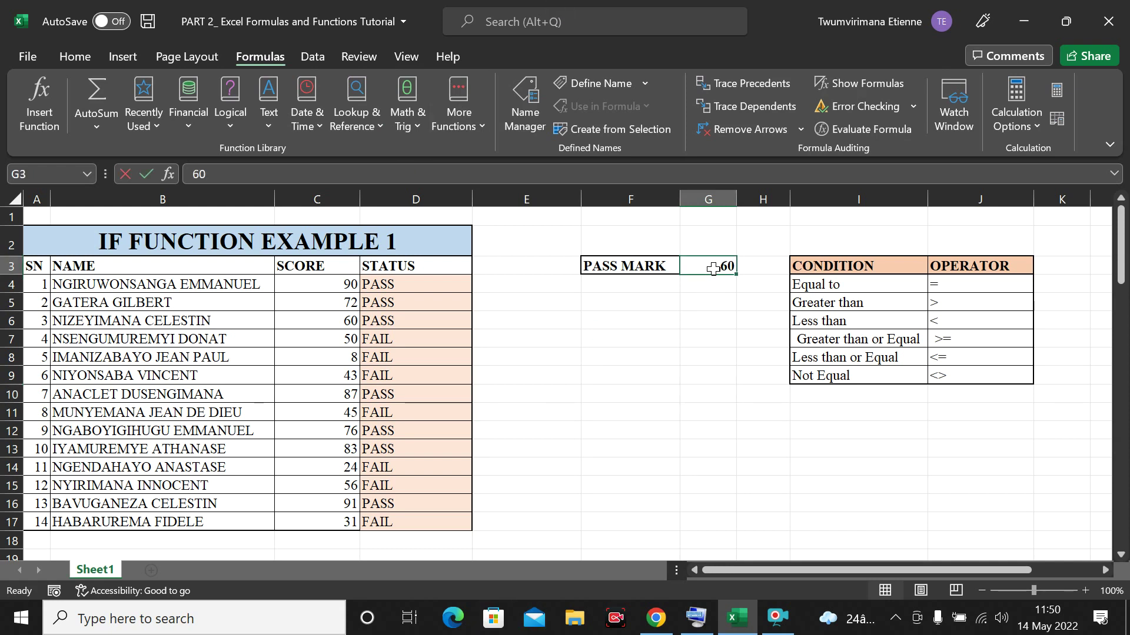
pyautogui.write('4')
pyautogui.click(650, 372)
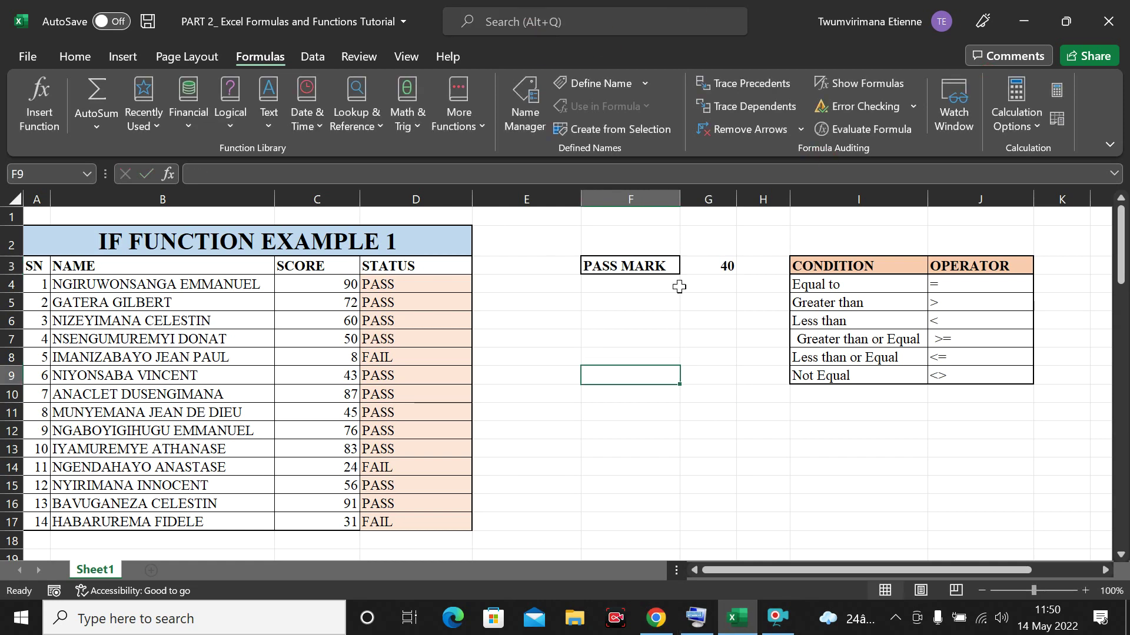
pyautogui.click(706, 269)
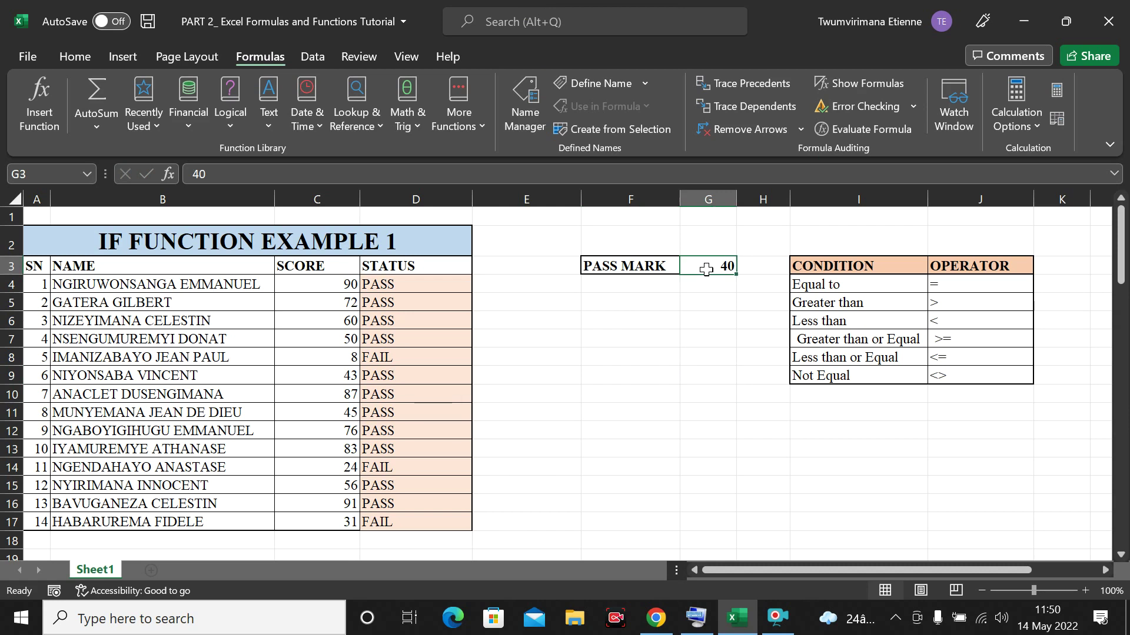
pyautogui.write('7')
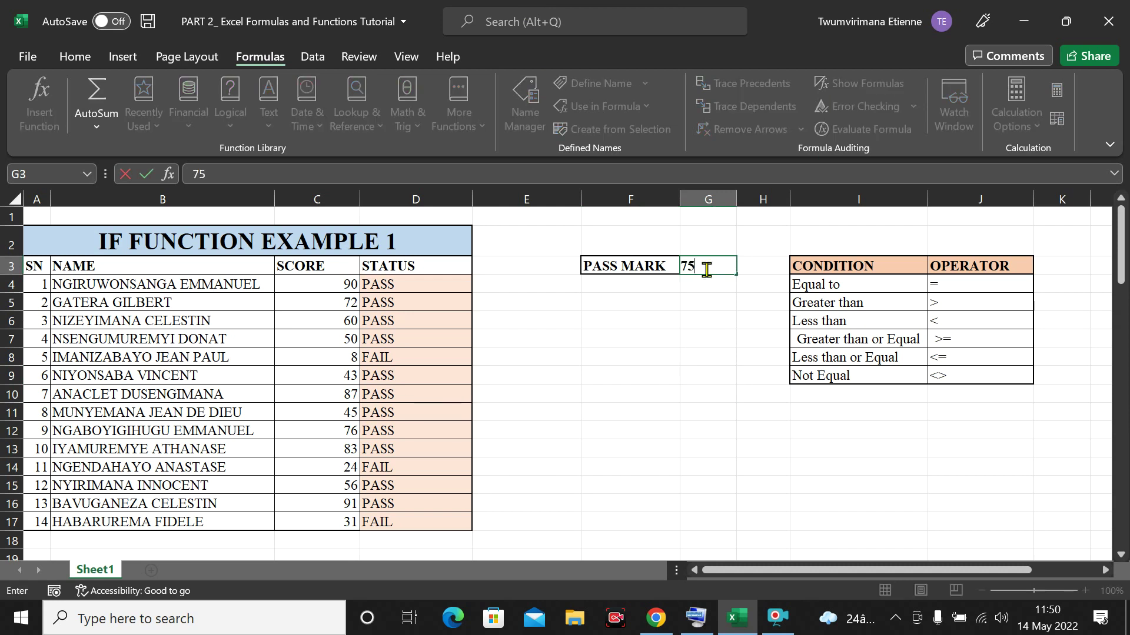
pyautogui.write('5')
pyautogui.click(724, 315)
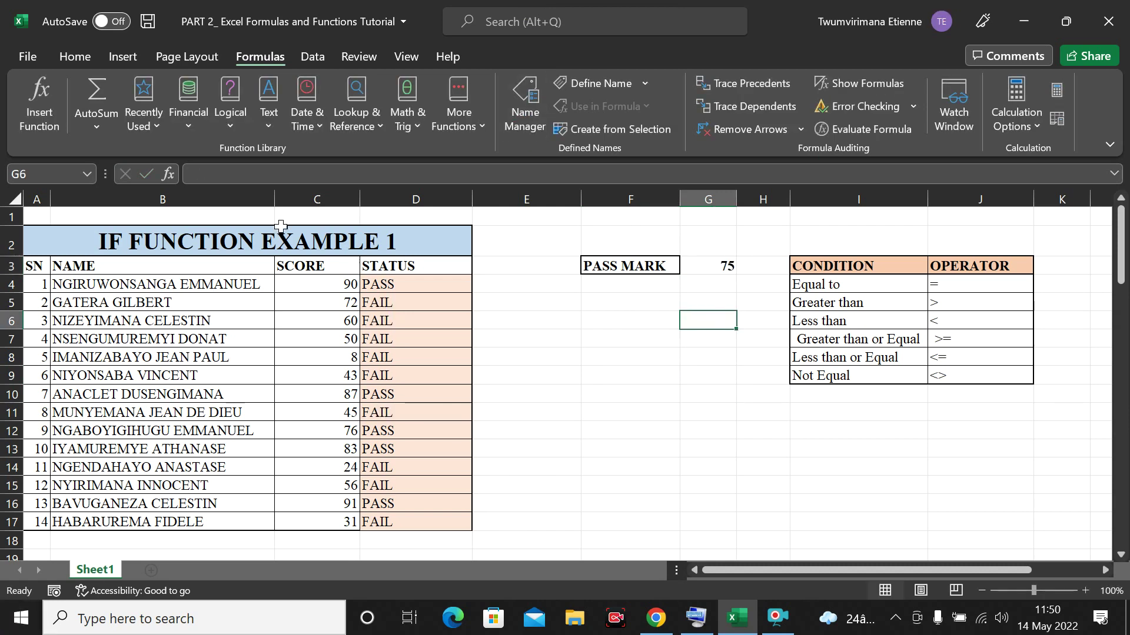
# Inspect D4's formula, then set the pass mark in G3 back to 50.
pyautogui.click(427, 284)
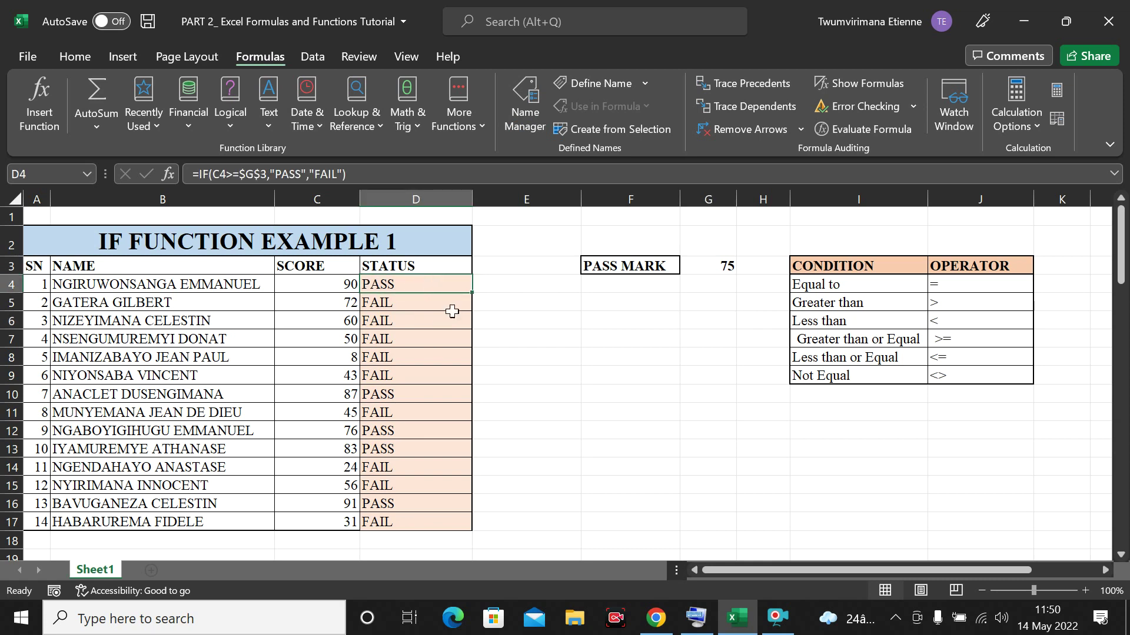
pyautogui.click(709, 262)
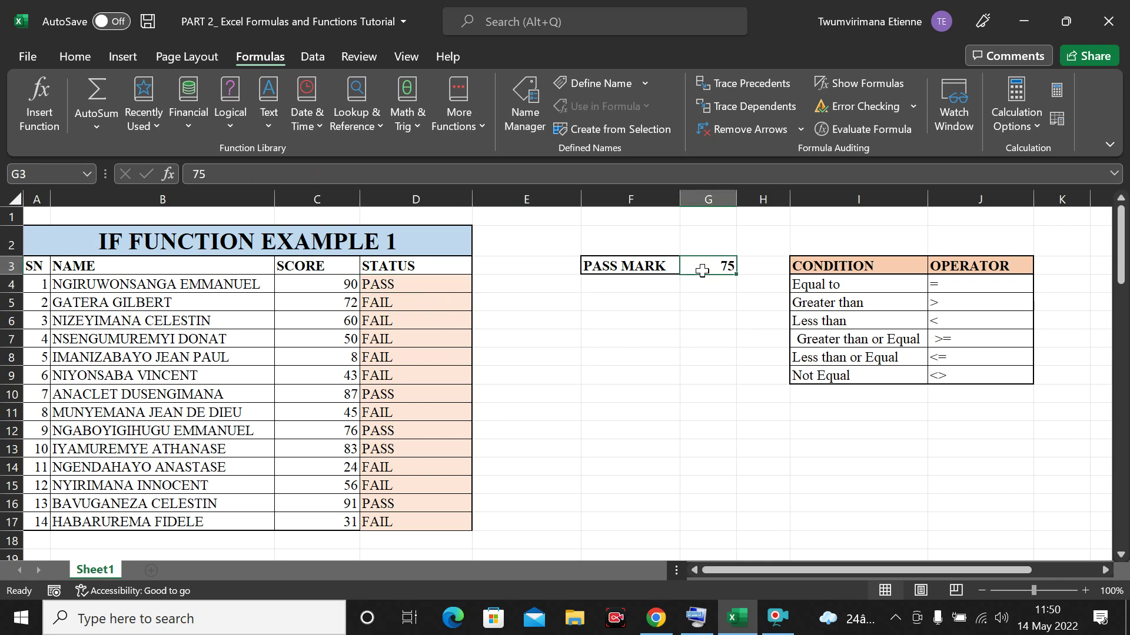
pyautogui.write('50')
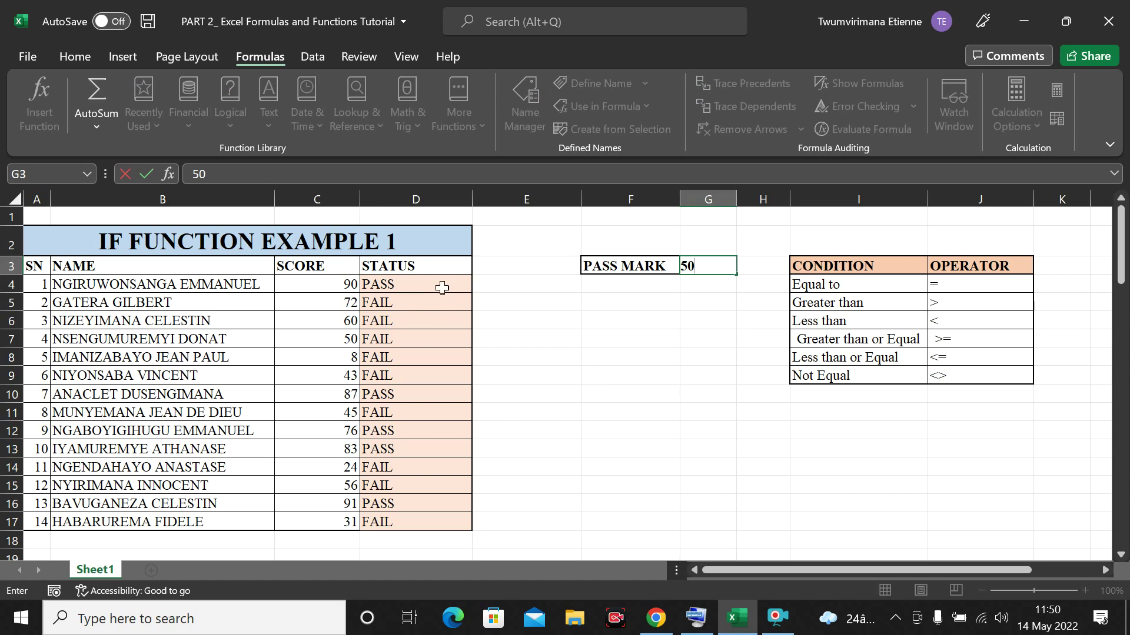
pyautogui.click(599, 376)
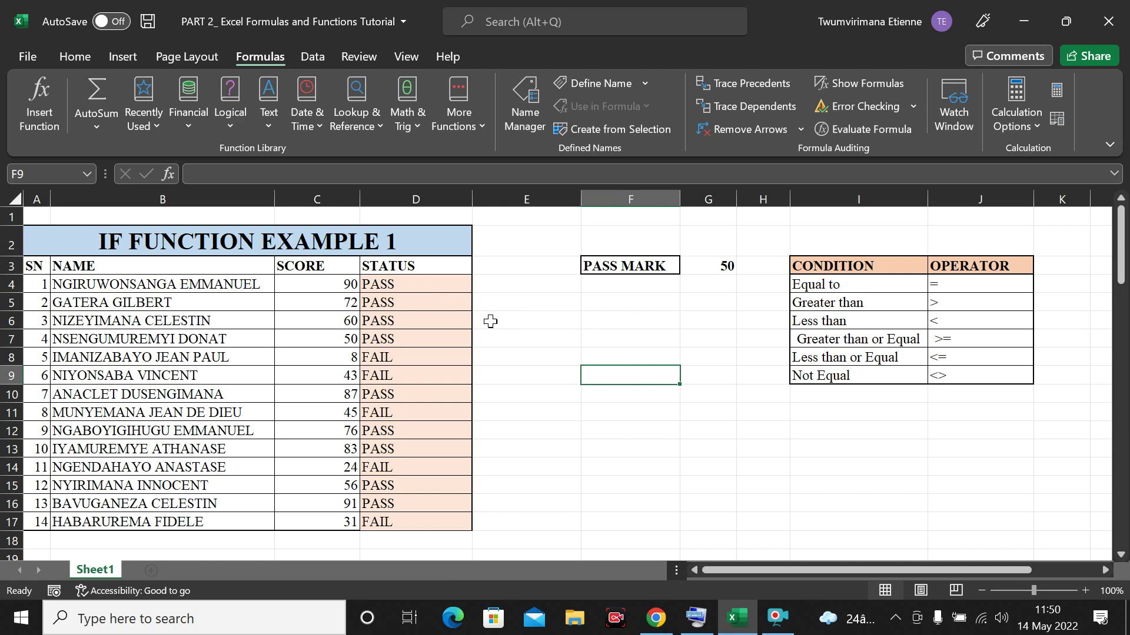
pyautogui.scroll(-2, 523, 313)
pyautogui.scroll(2, 540, 305)
pyautogui.click(599, 305)
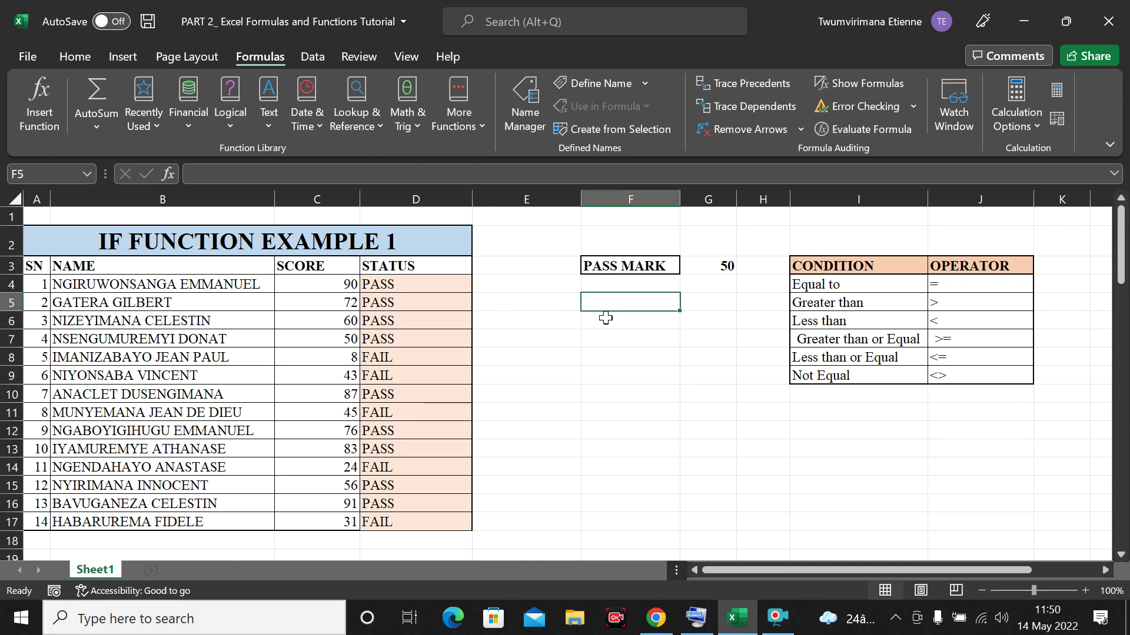
pyautogui.click(600, 318)
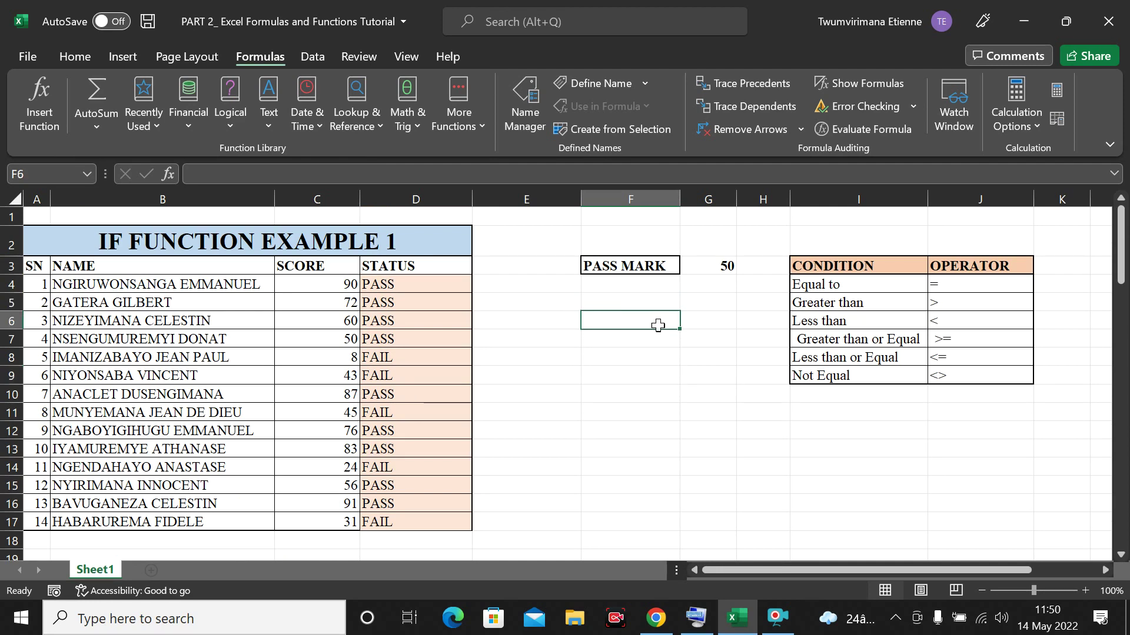
pyautogui.click(696, 318)
pyautogui.click(606, 322)
pyautogui.click(706, 319)
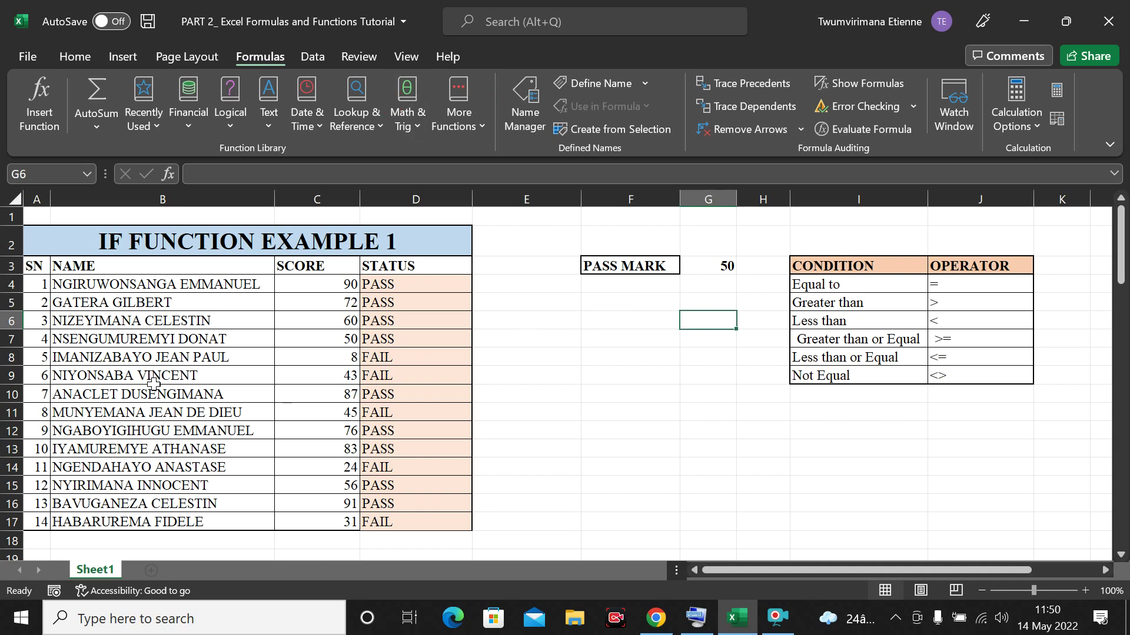
pyautogui.scroll(-1, 552, 288)
pyautogui.scroll(1, 552, 288)
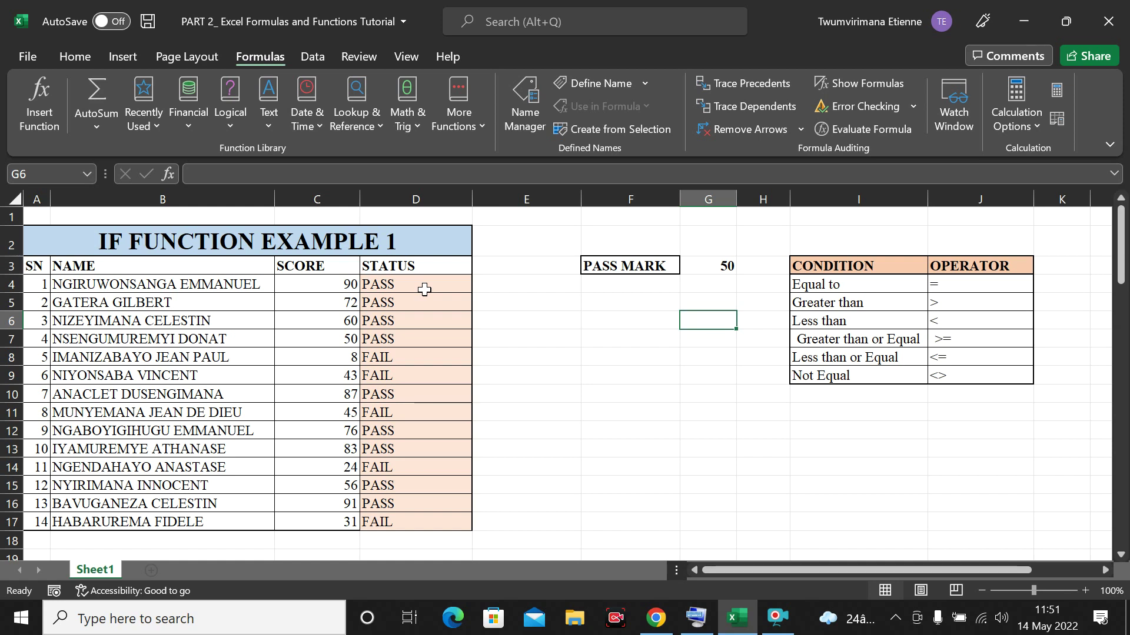
pyautogui.click(559, 329)
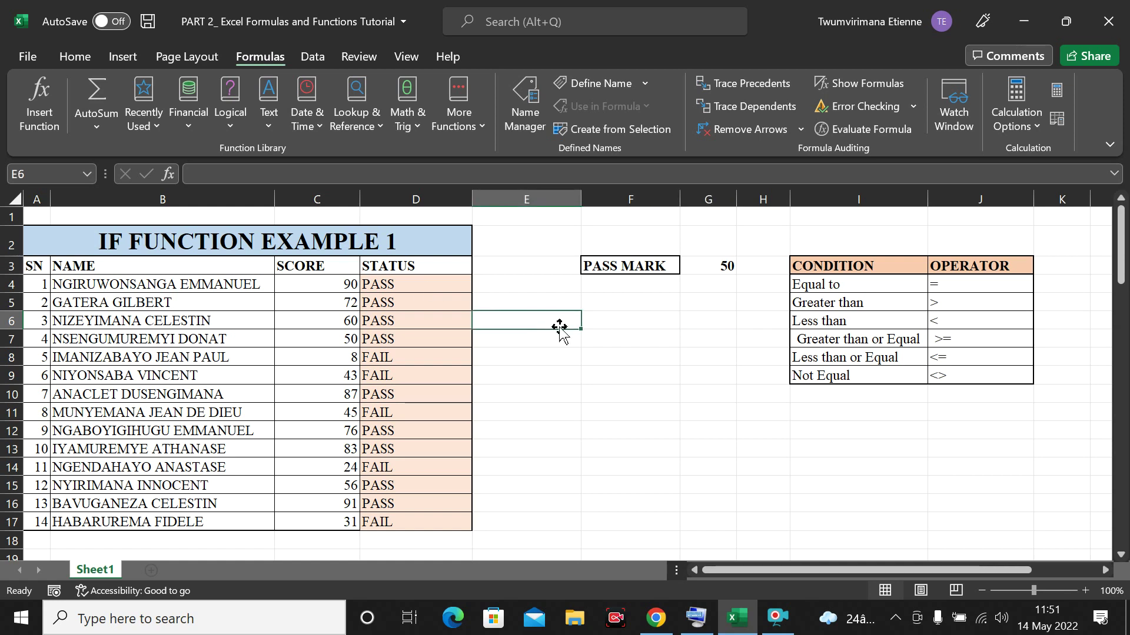
pyautogui.click(574, 408)
pyautogui.click(613, 412)
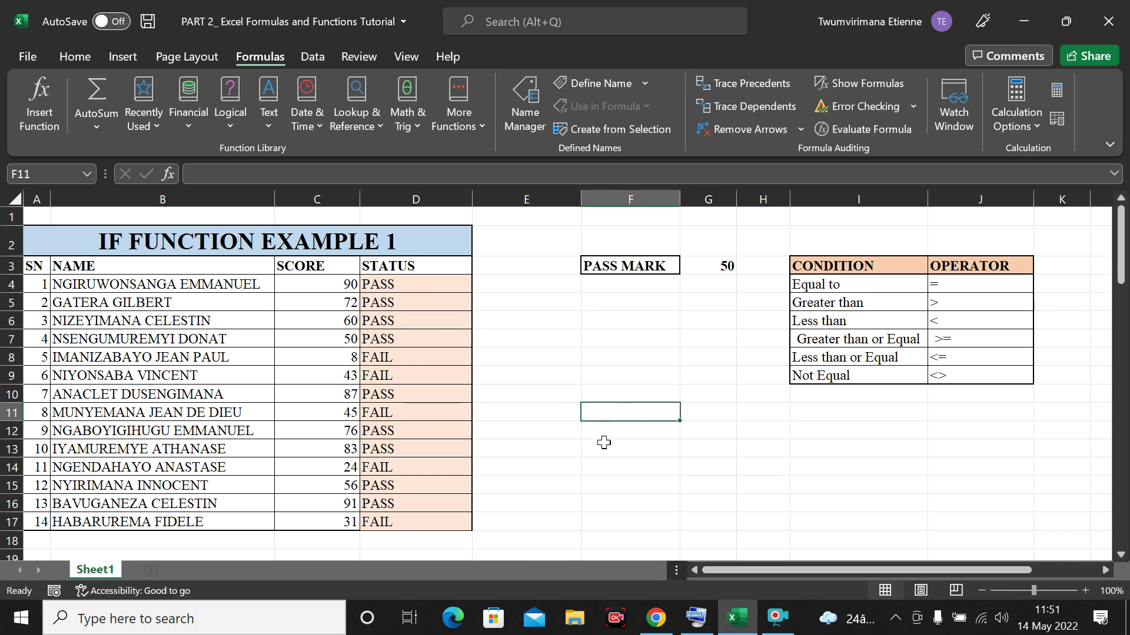
pyautogui.click(605, 442)
pyautogui.click(606, 430)
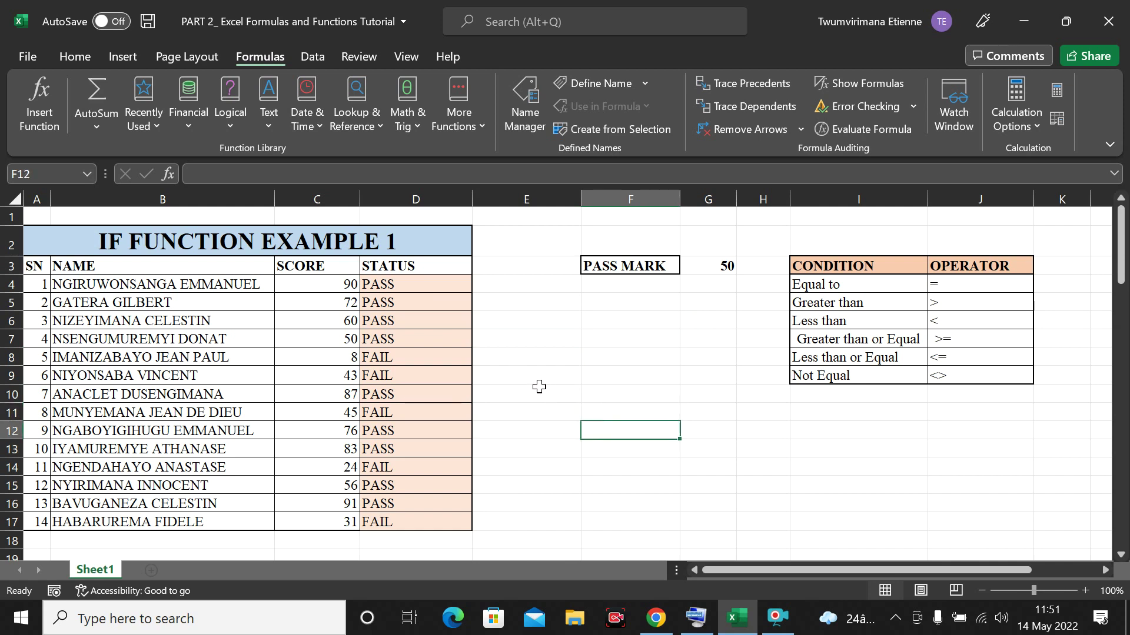
pyautogui.scroll(-6, 555, 356)
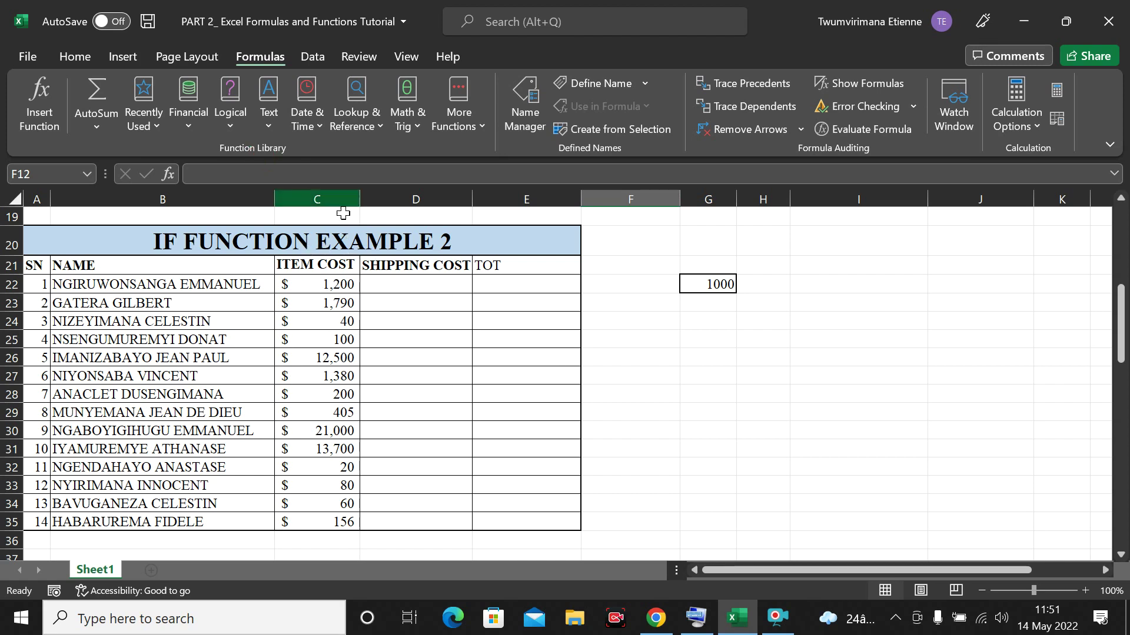
# Point out the SHIPPING COST heading and select its first cell, D22.
pyautogui.click(388, 270)
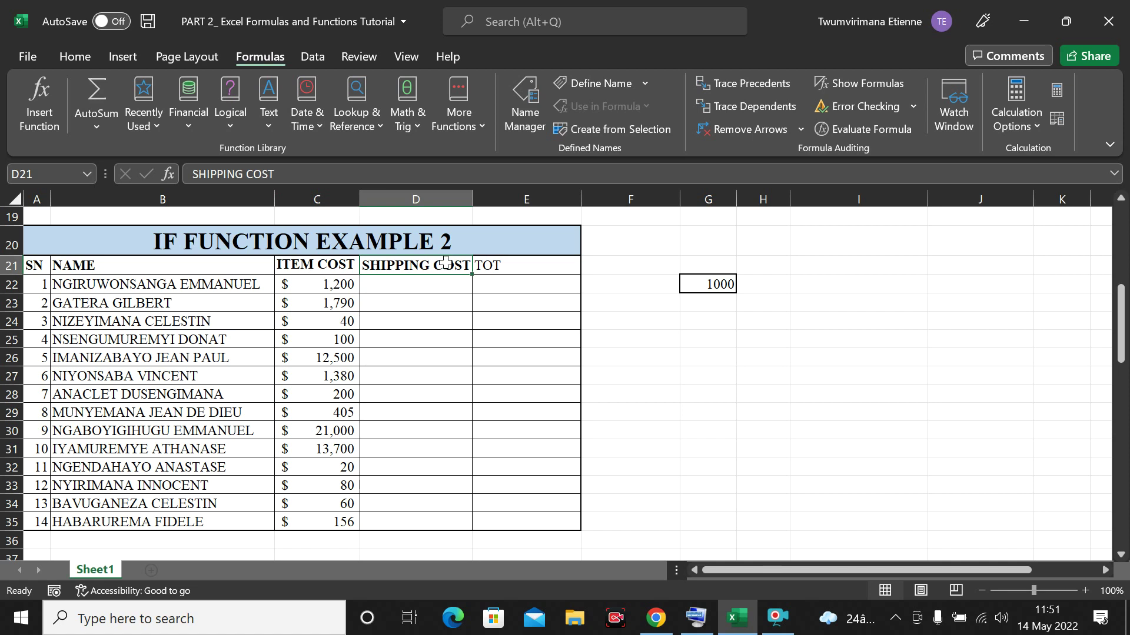
pyautogui.click(420, 287)
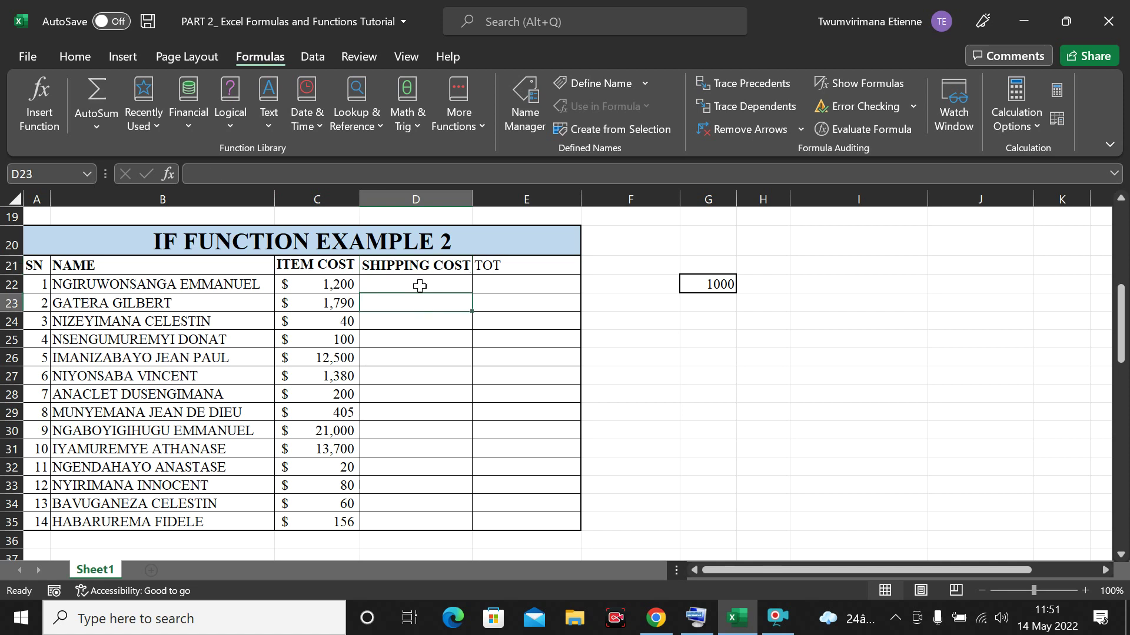
pyautogui.click(418, 305)
pyautogui.click(404, 288)
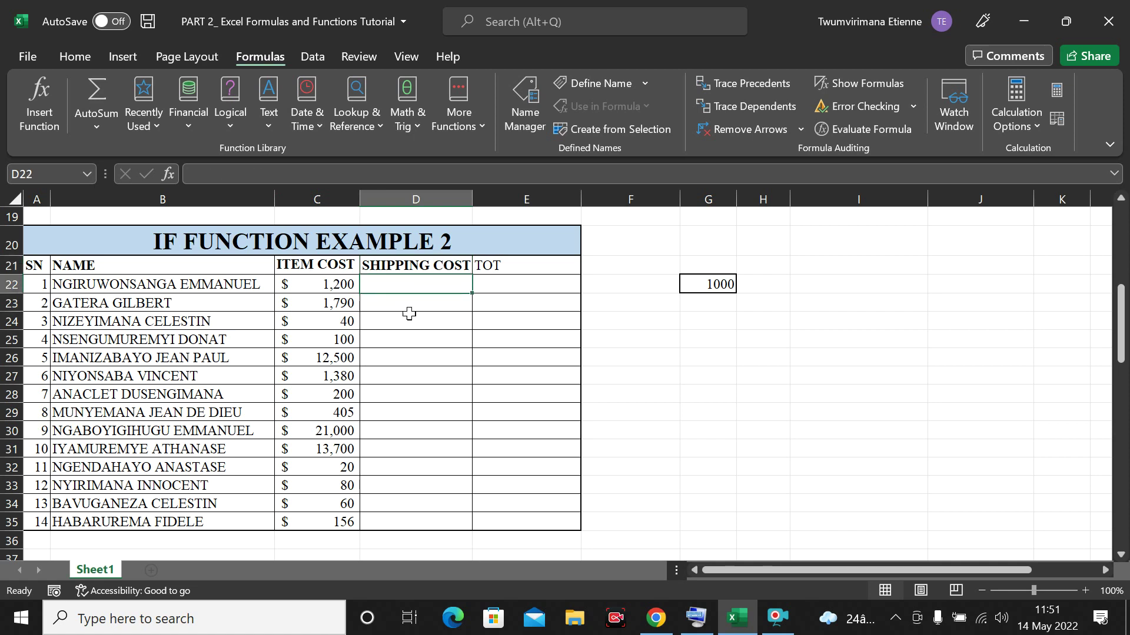
pyautogui.click(410, 318)
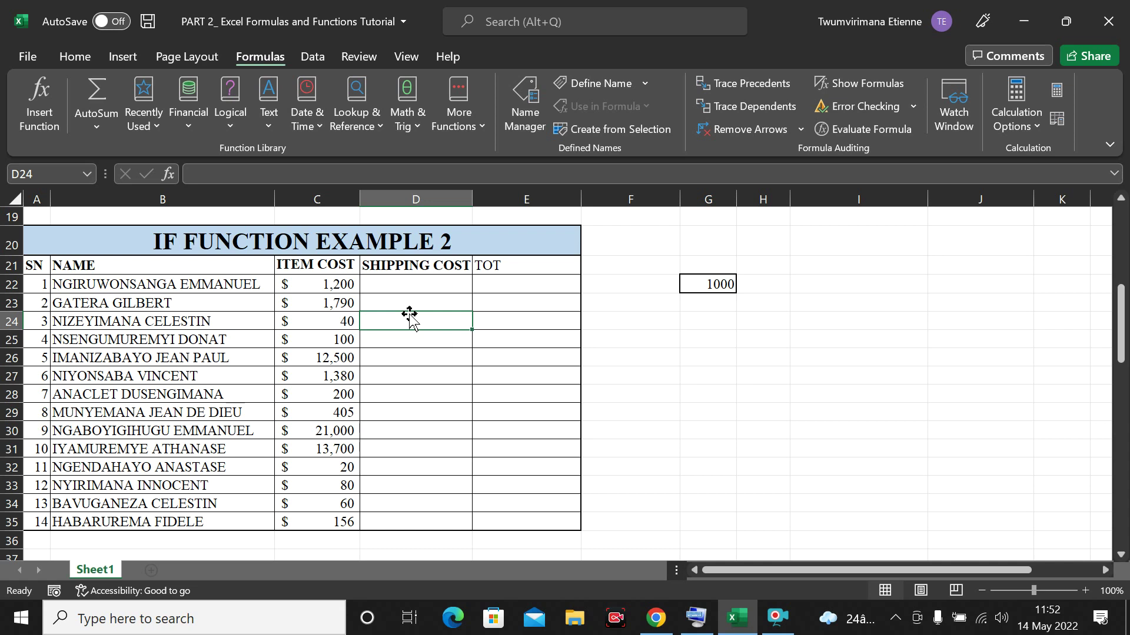
pyautogui.click(422, 286)
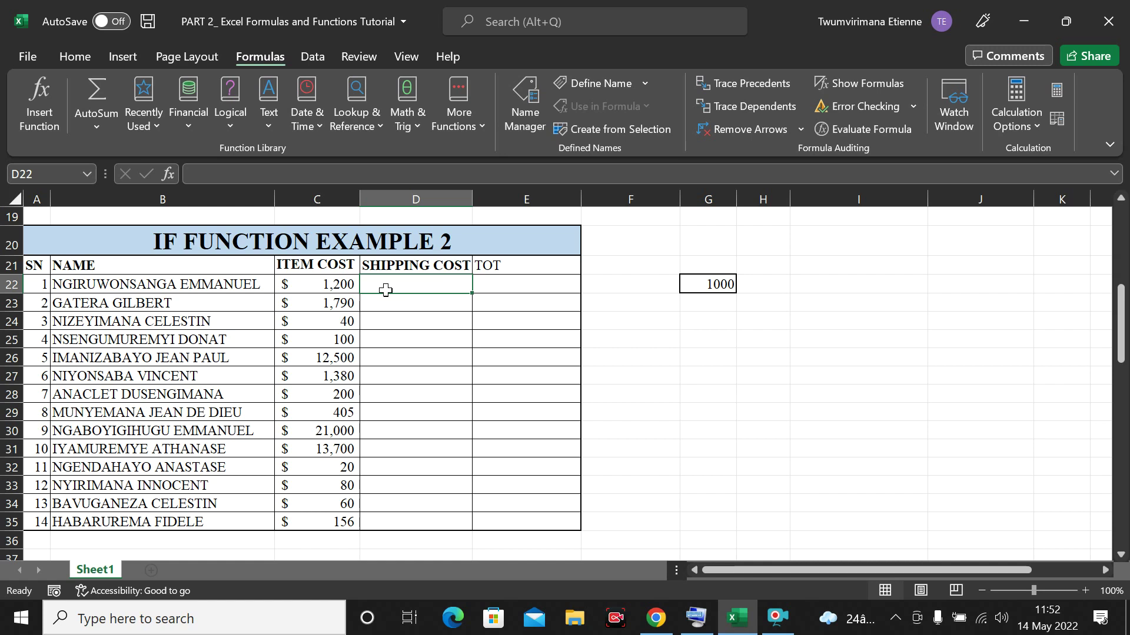
# Start an IF formula in D22 and use C22 in its logical test.
pyautogui.write('=')
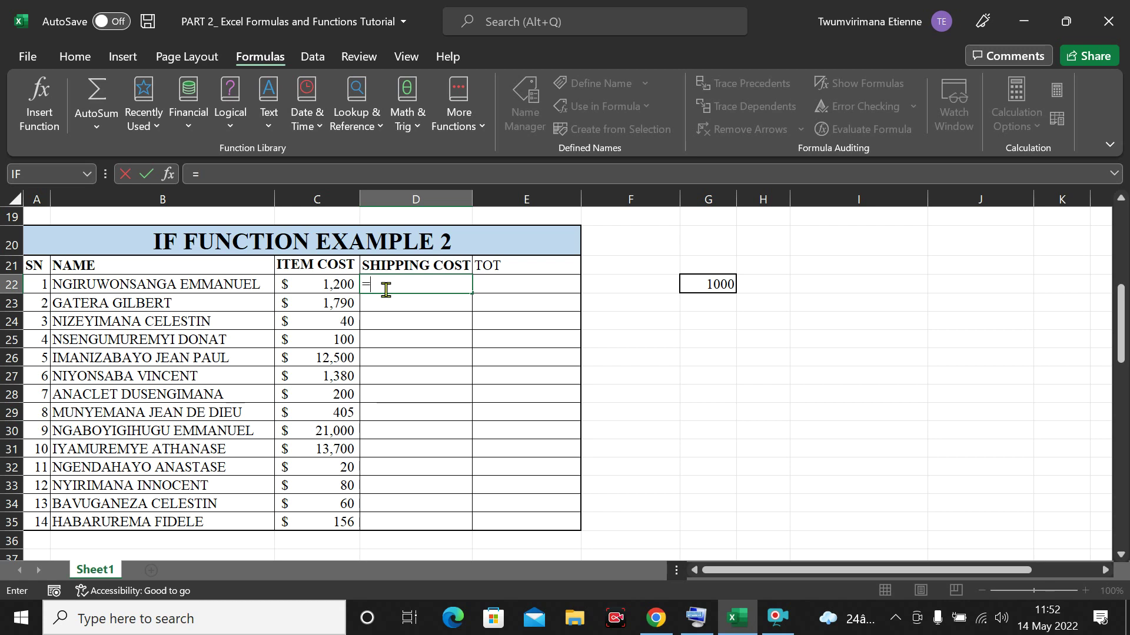
pyautogui.click(52, 117)
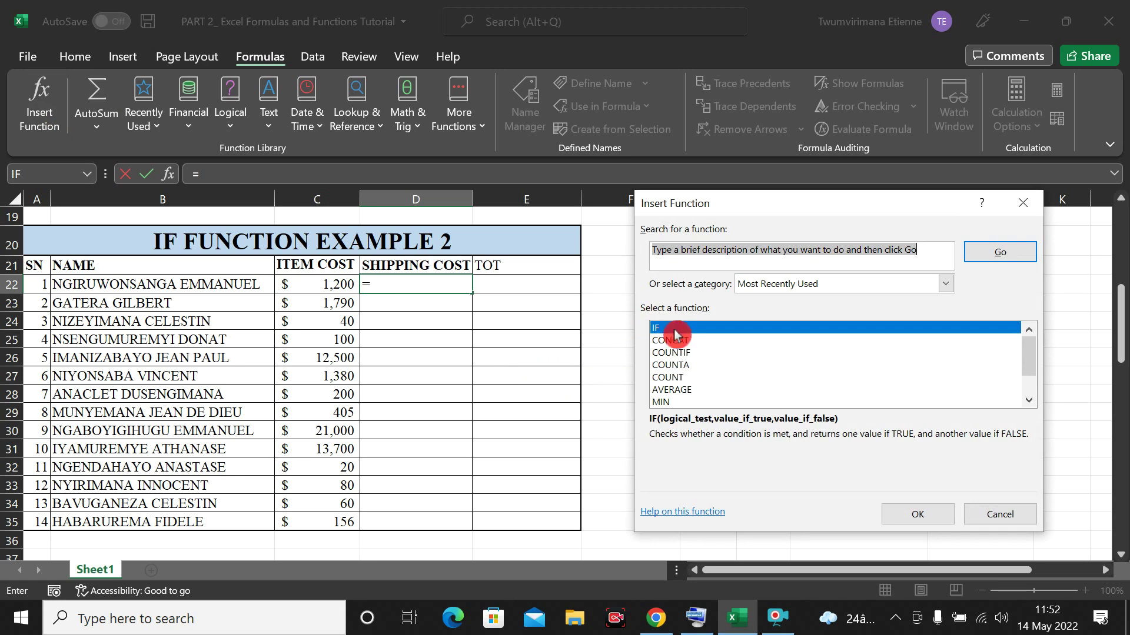
pyautogui.click(927, 516)
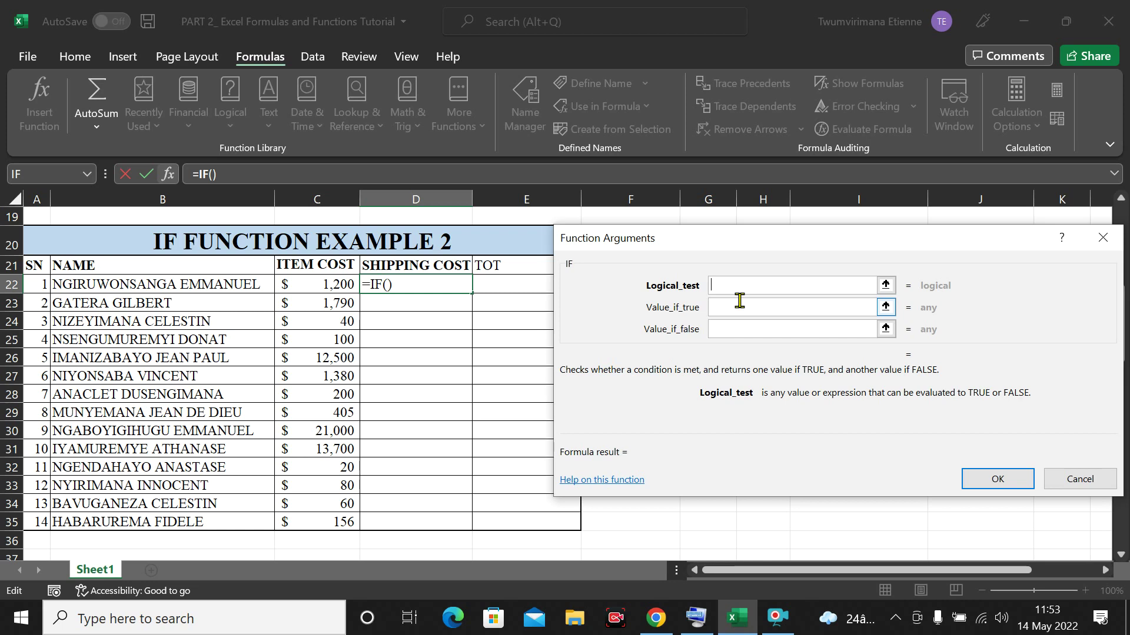
pyautogui.click(330, 288)
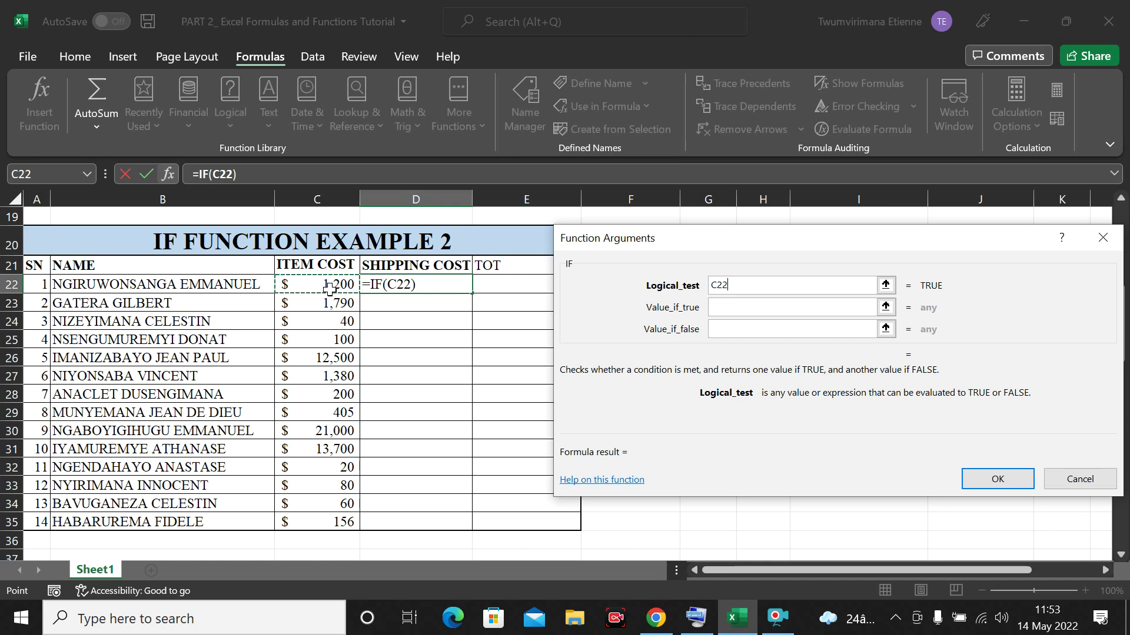
# Complete the logical test as C22>=1000.
pyautogui.write('>')
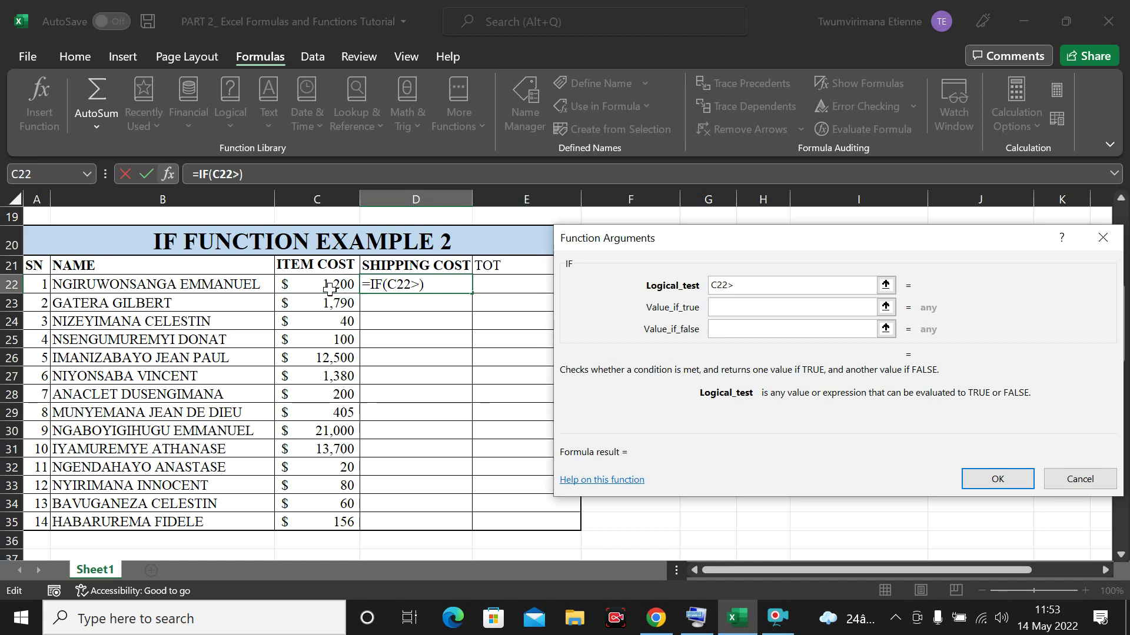
pyautogui.write('=')
pyautogui.write('1000')
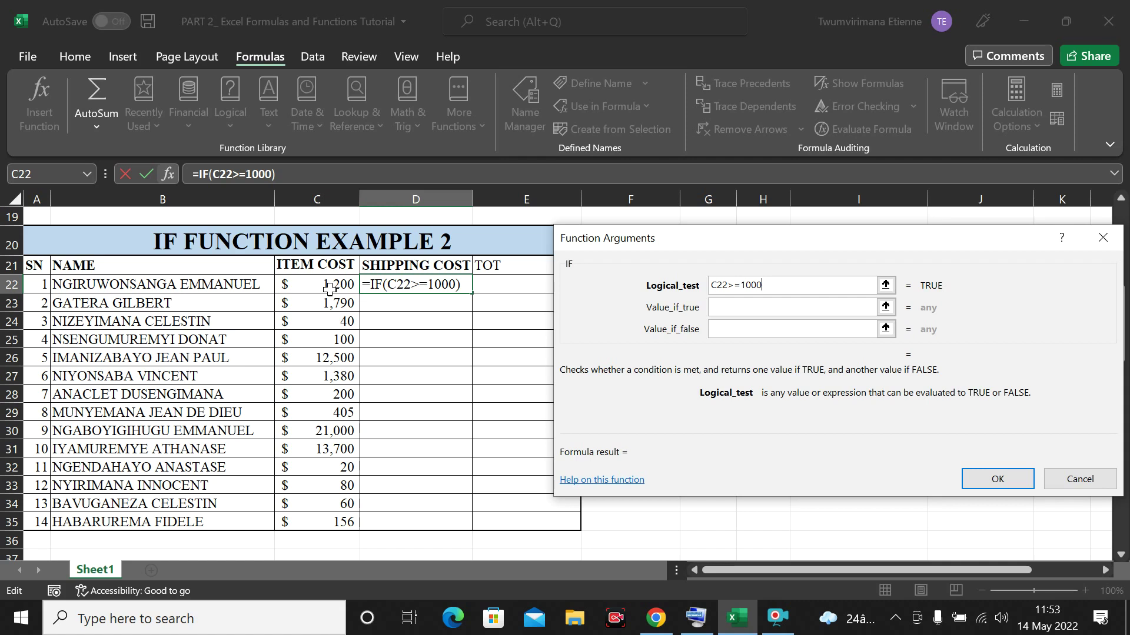
# Give D22's IF formula C22*2% as the true value and 0 as the false value, then confirm.
pyautogui.click(737, 306)
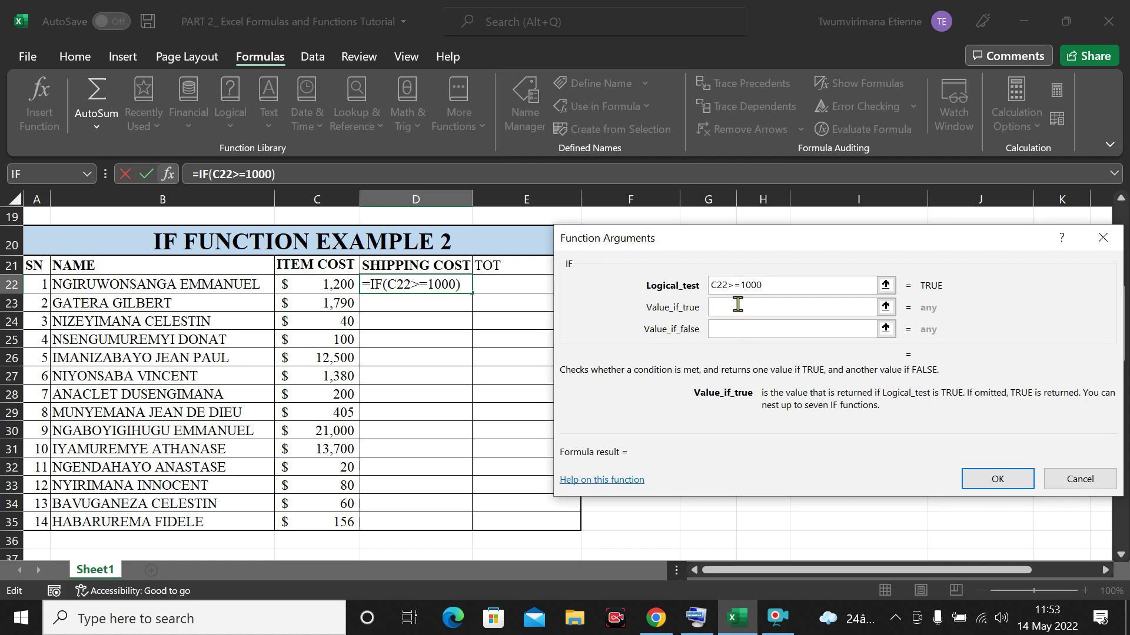
pyautogui.click(713, 308)
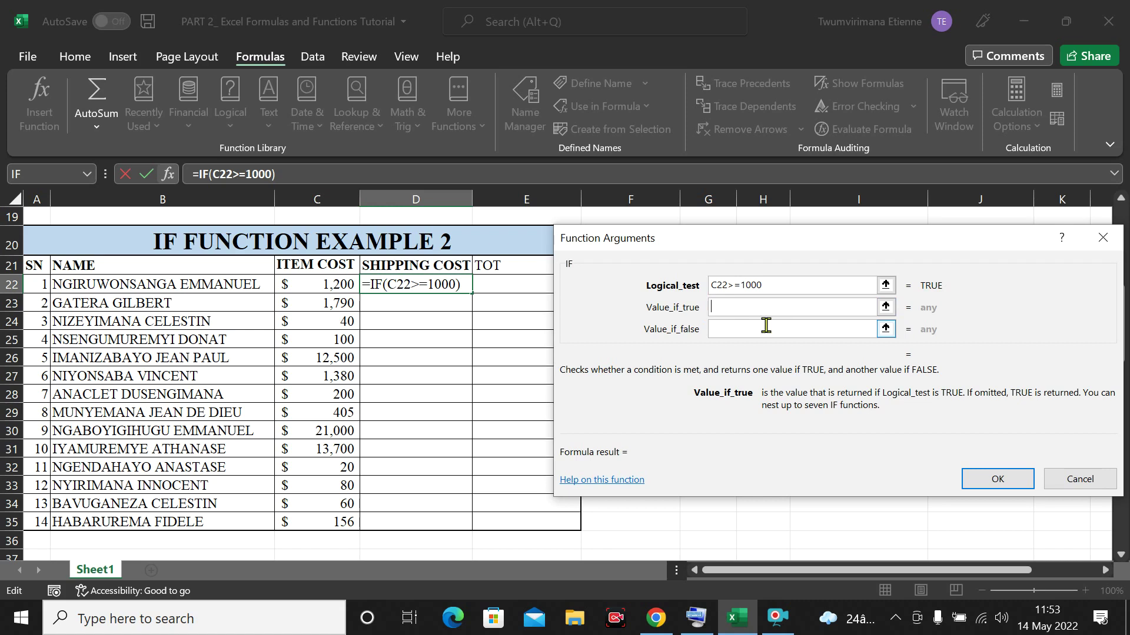
pyautogui.click(703, 313)
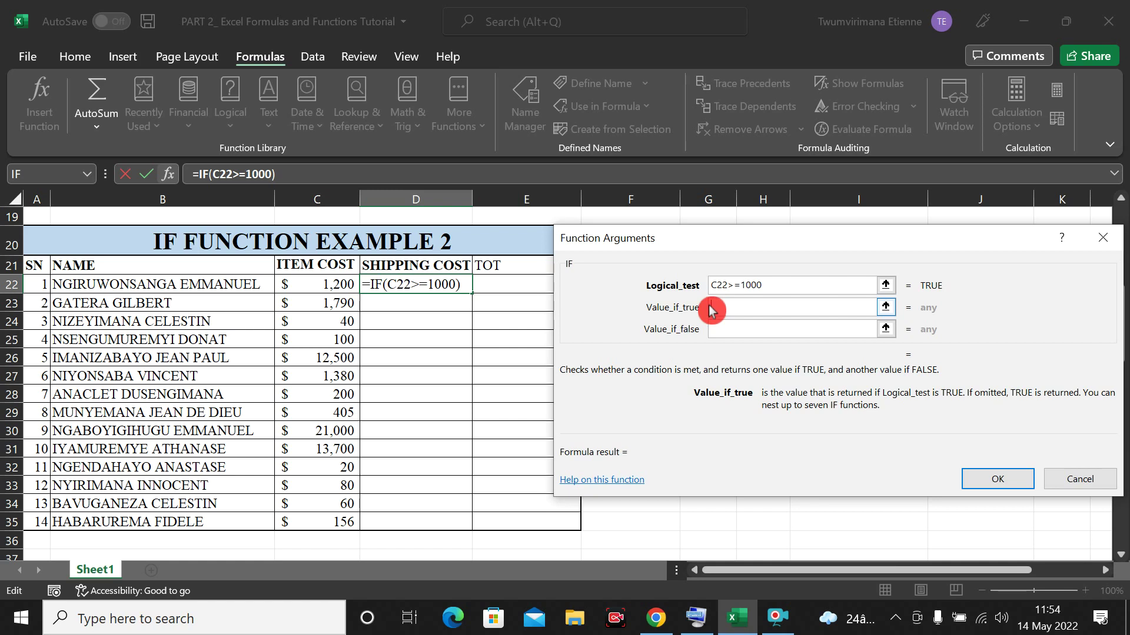
pyautogui.write('C22')
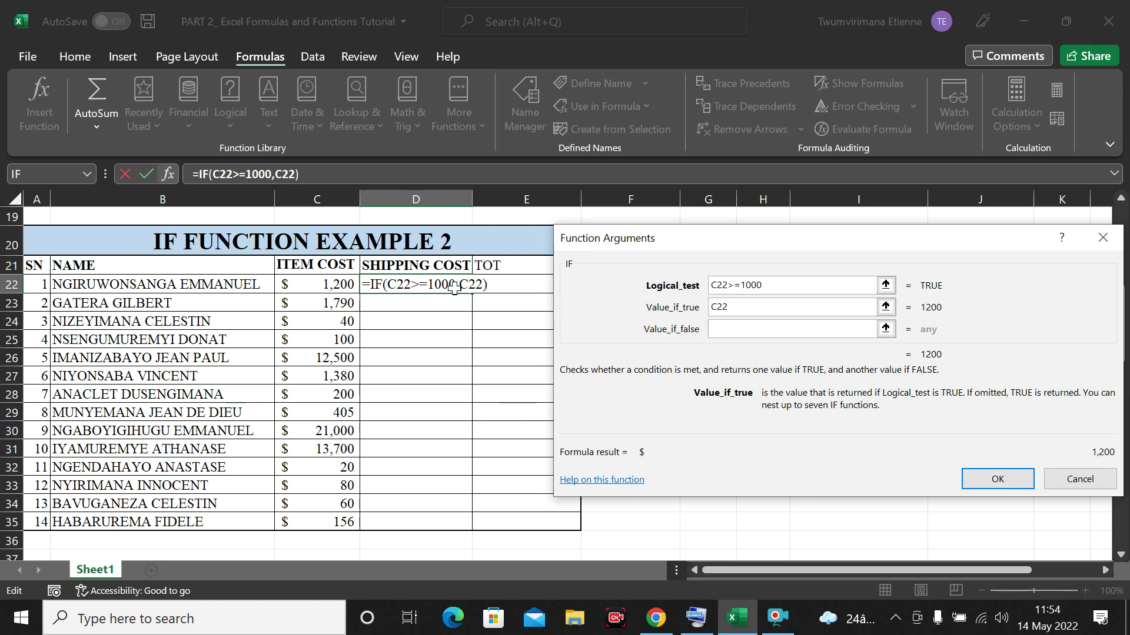
pyautogui.write('*2%')
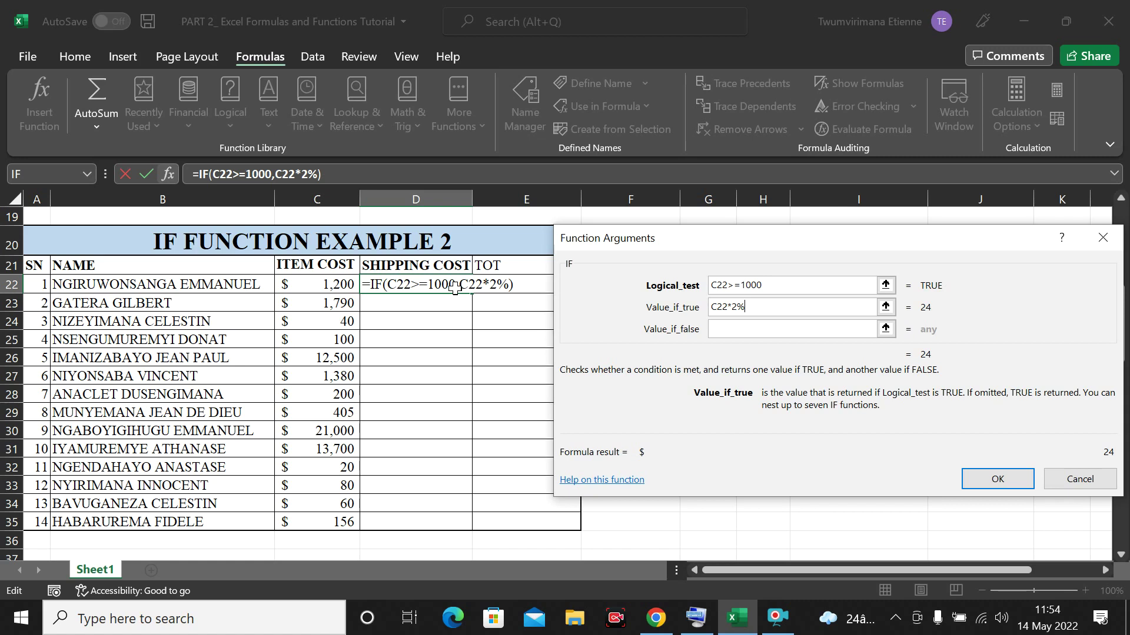
pyautogui.click(729, 334)
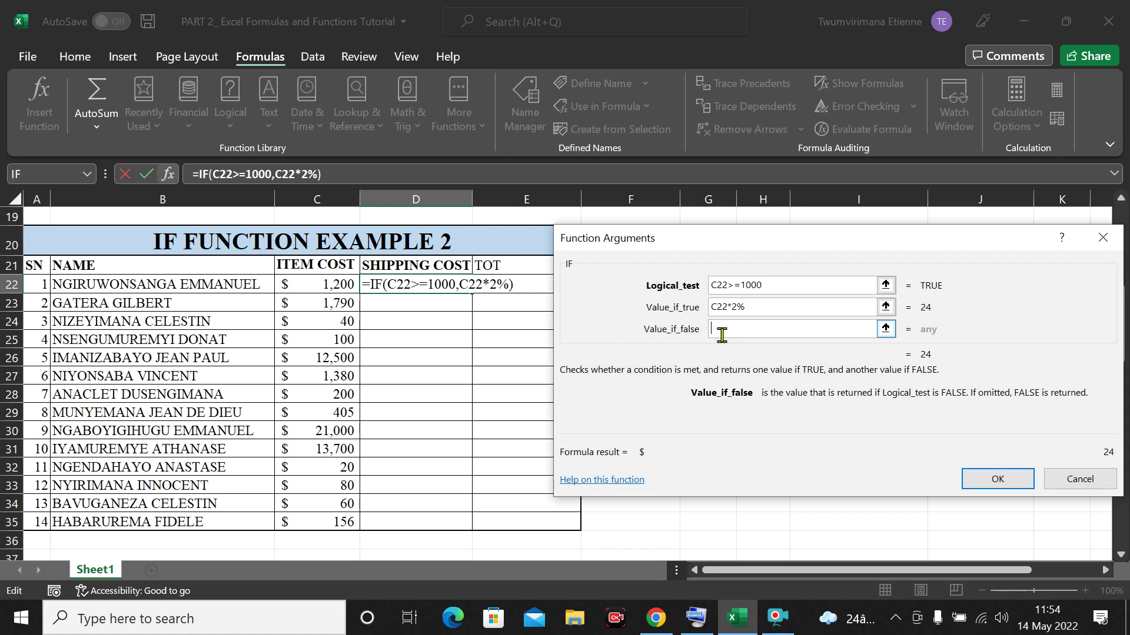
pyautogui.write('0')
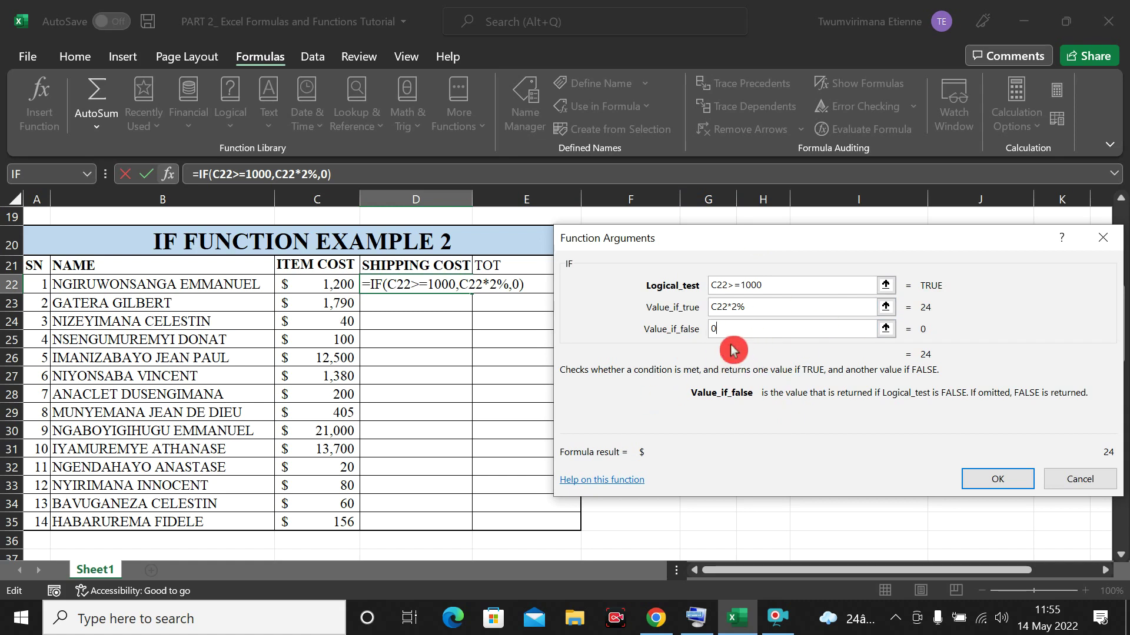
pyautogui.click(999, 483)
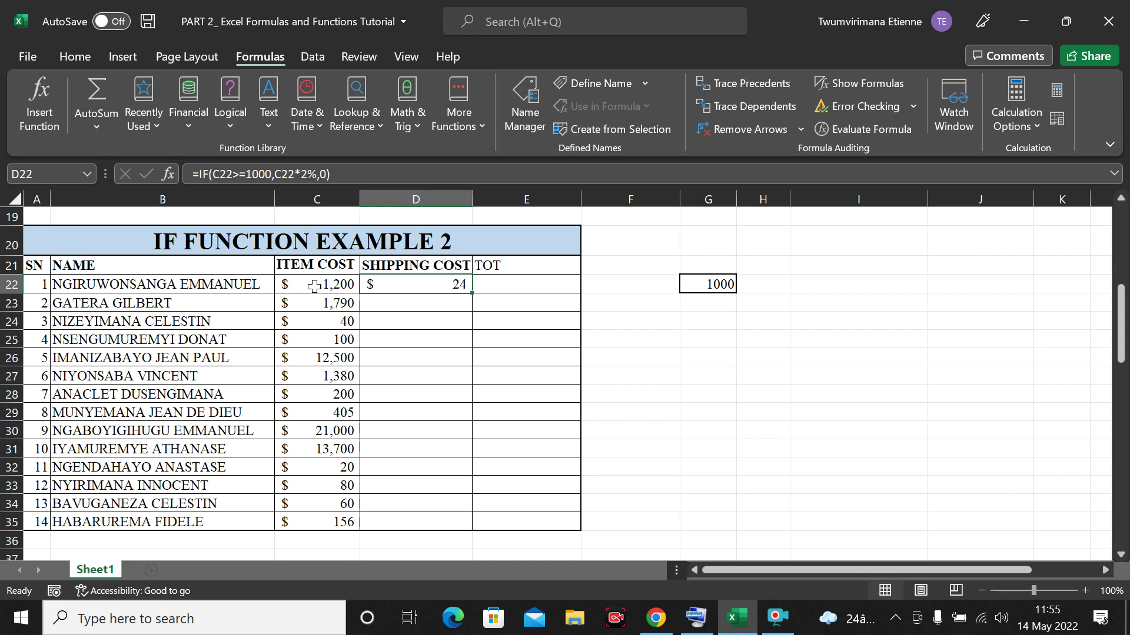
# Fill D22's shipping-cost IF formula down through D35, then reopen D22 for editing.
pyautogui.moveTo(471, 293); pyautogui.dragTo(483, 525)
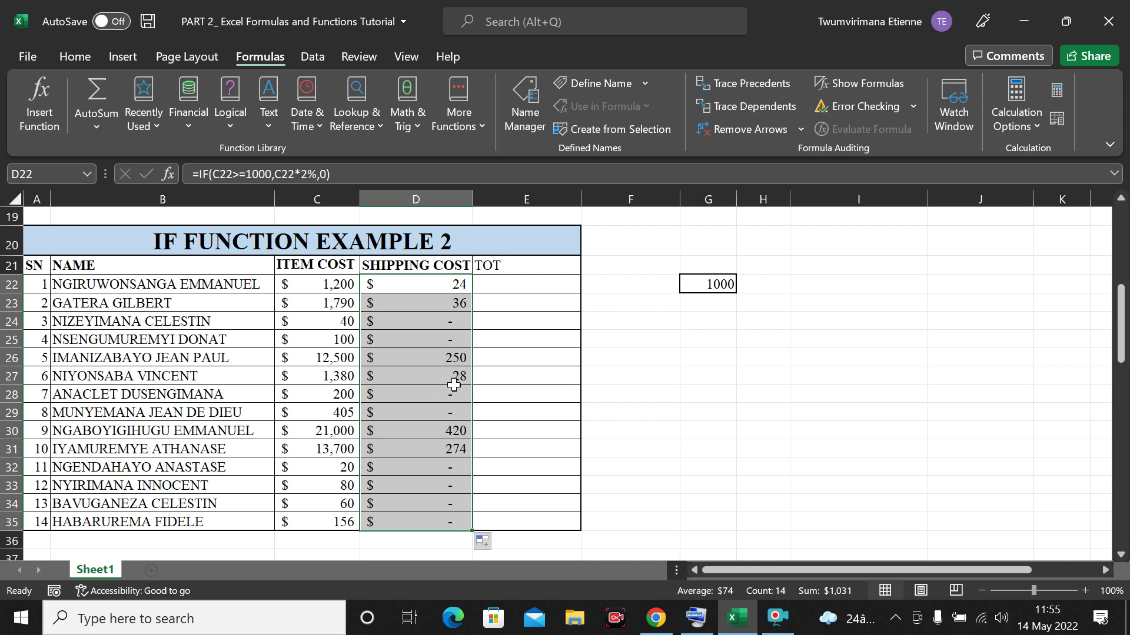
pyautogui.doubleClick(440, 291)
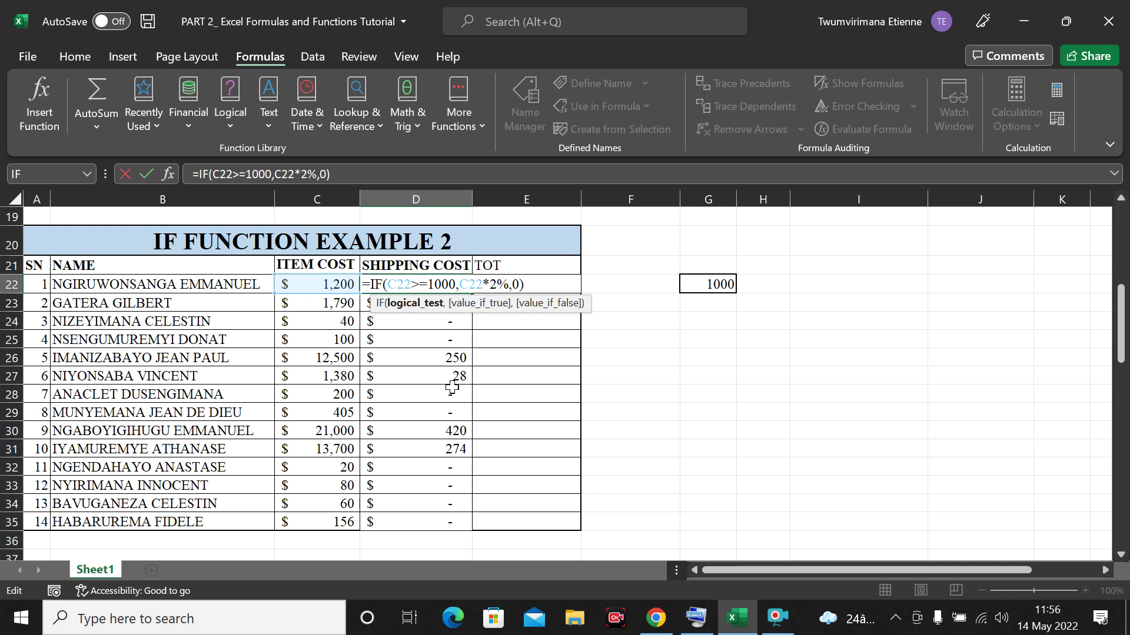
# Replace the hard-coded 1000 in D22's condition with a reference to G22.
pyautogui.press('Right')
pyautogui.press('Right')
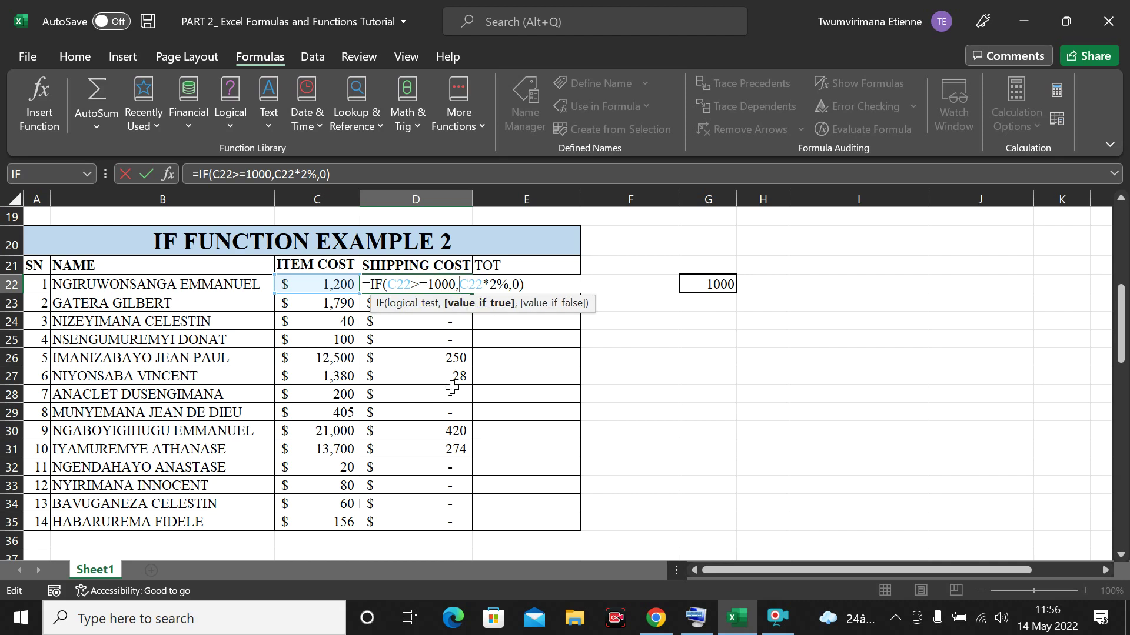
pyautogui.press('Left')
pyautogui.press('BackSpace')
pyautogui.press('BackSpace')
pyautogui.press('BackSpace')
pyautogui.press('BackSpace')
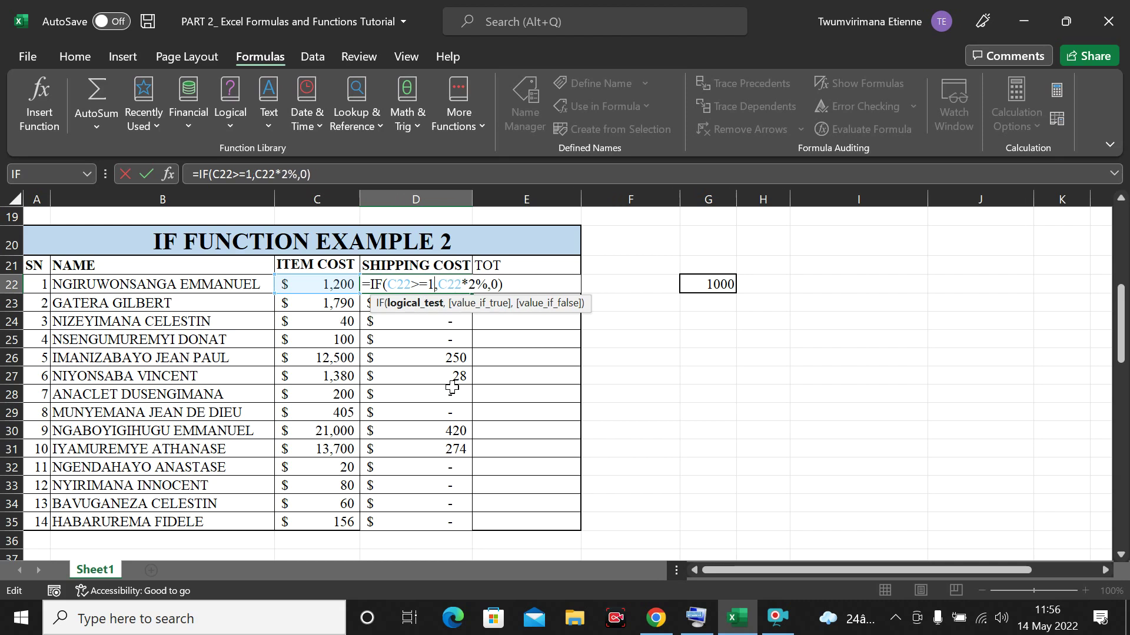
pyautogui.click(715, 282)
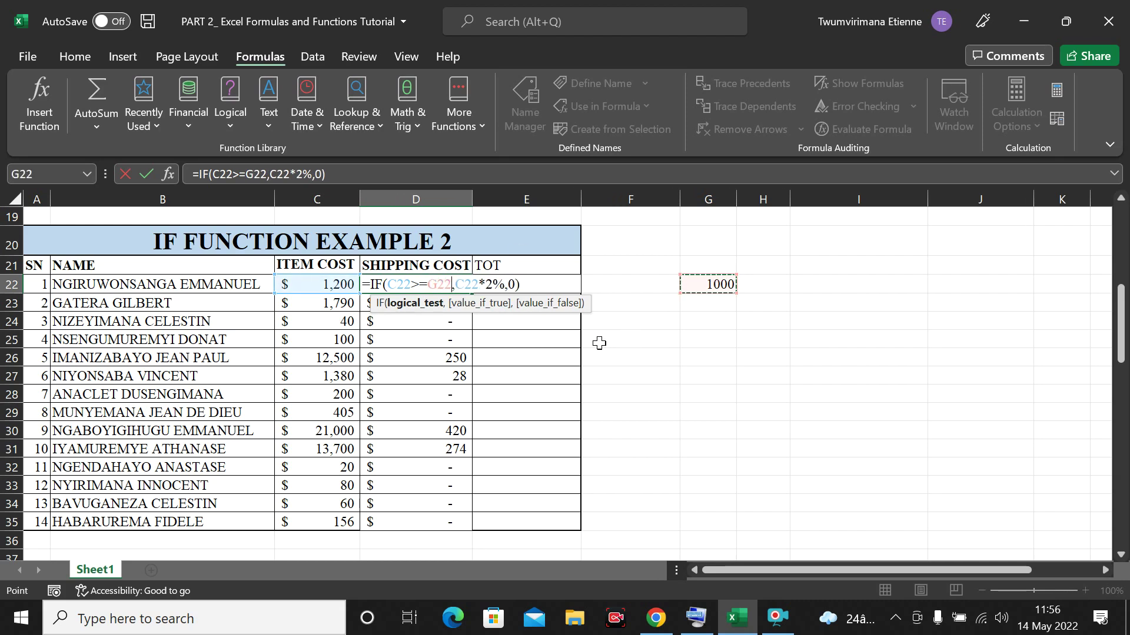
pyautogui.click(576, 349)
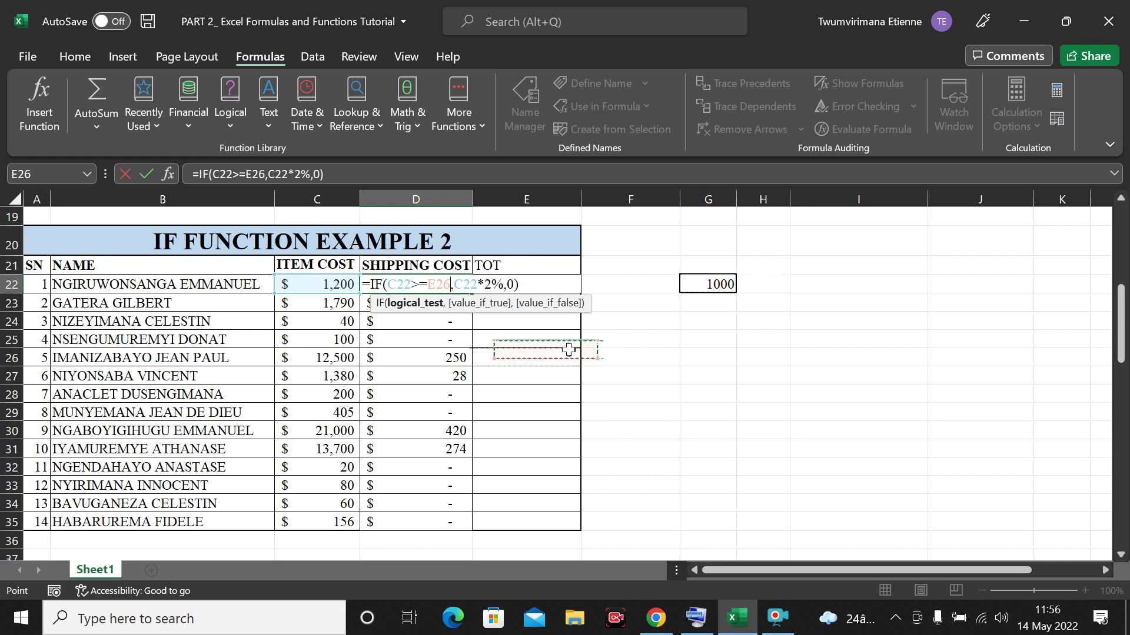
pyautogui.press('BackSpace')
pyautogui.press('BackSpace')
pyautogui.press('BackSpace')
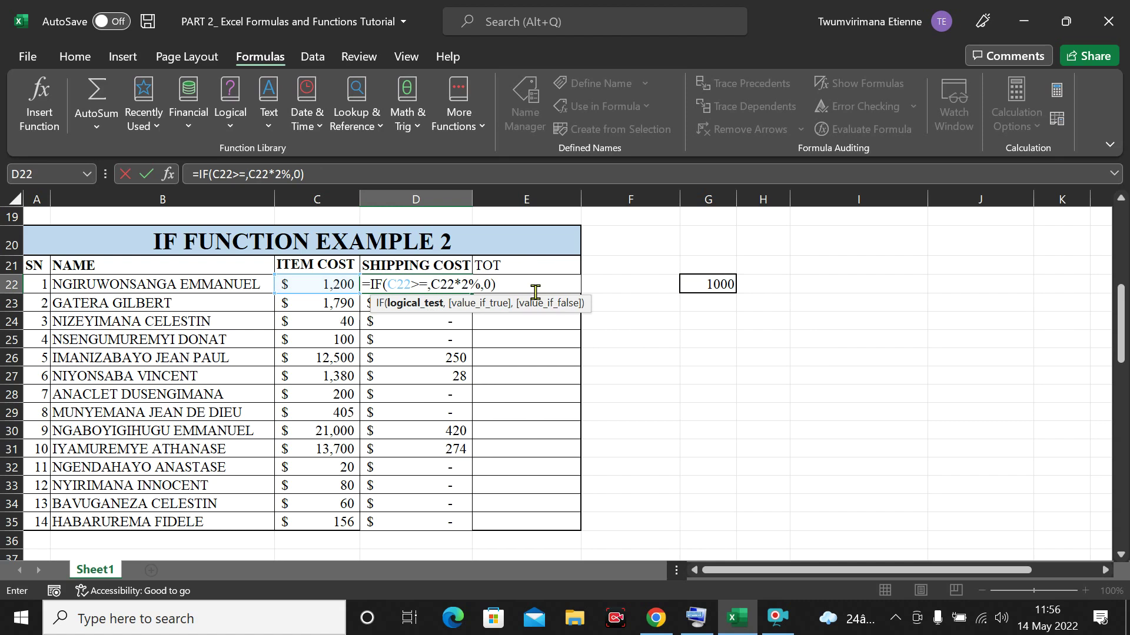
pyautogui.click(699, 283)
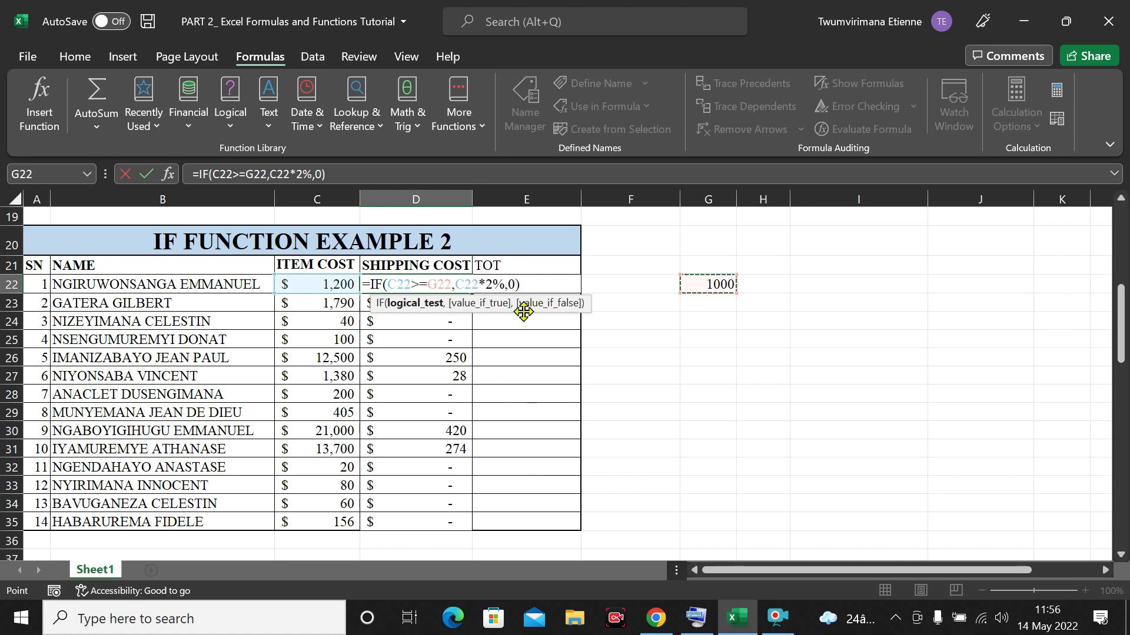
# Lock the threshold as $G$22 and refill the corrected formula down to D35.
pyautogui.click(431, 287)
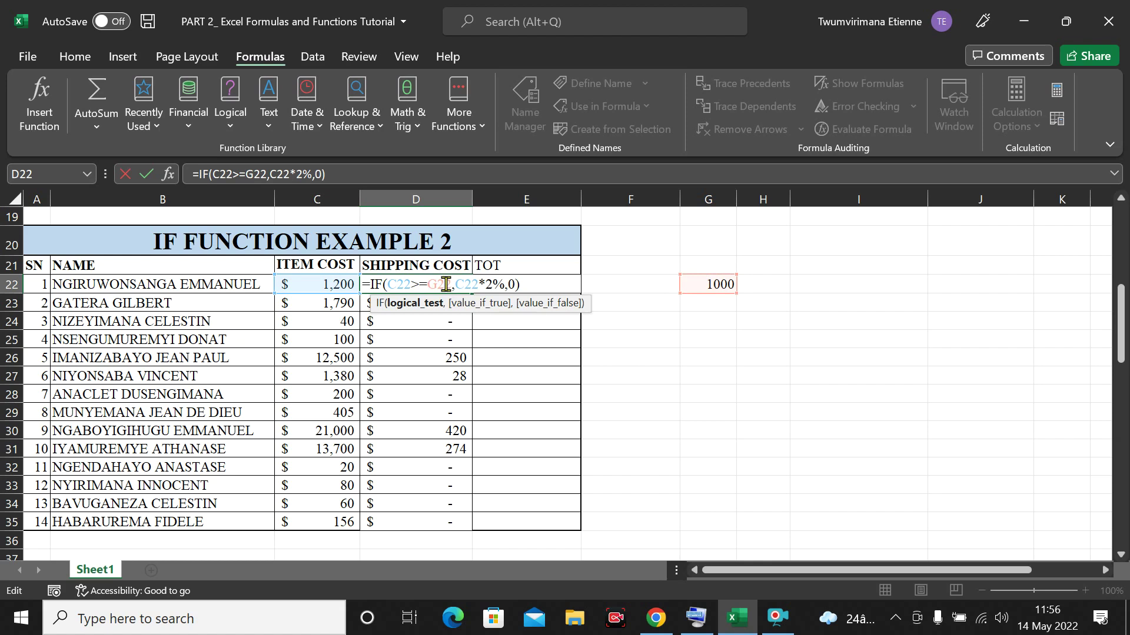
pyautogui.write('$')
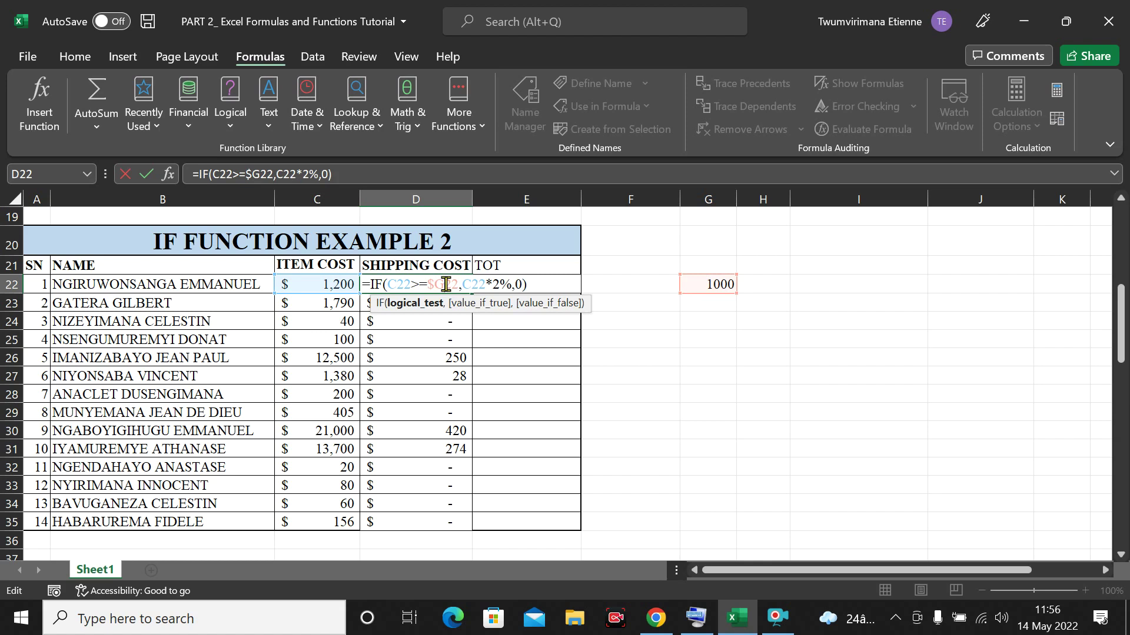
pyautogui.press('Right')
pyautogui.write('$')
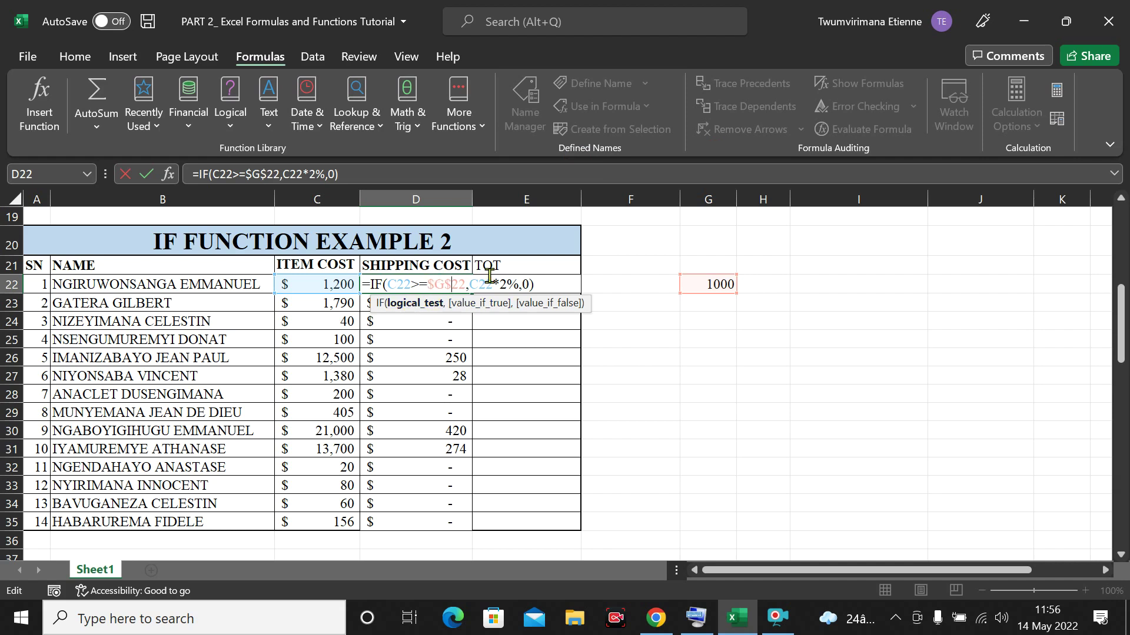
pyautogui.press('Return')
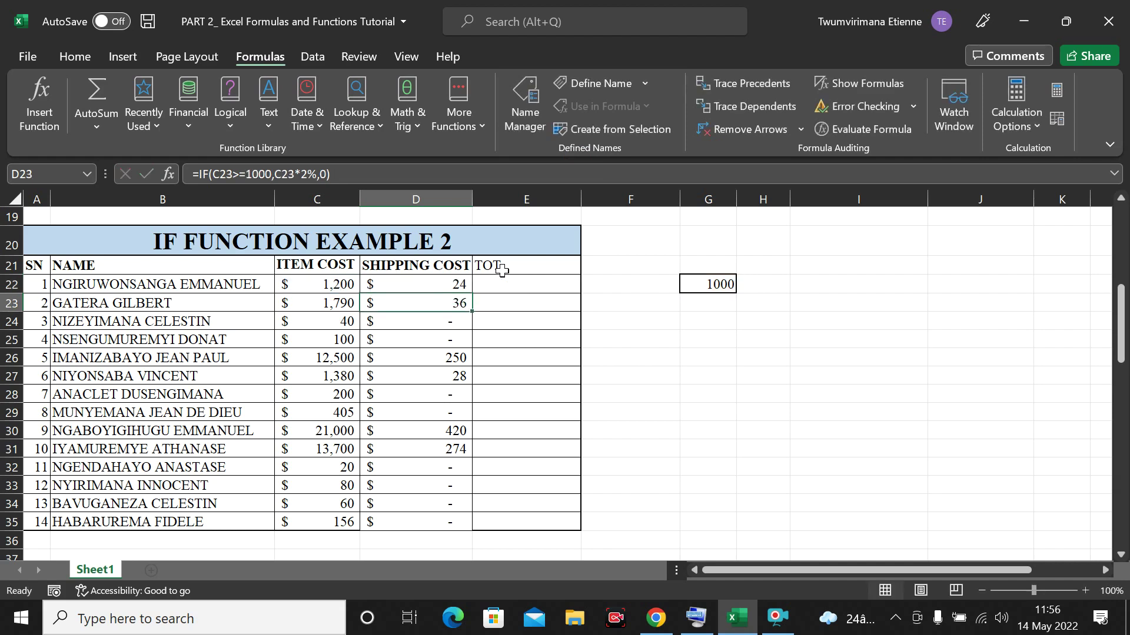
pyautogui.click(454, 284)
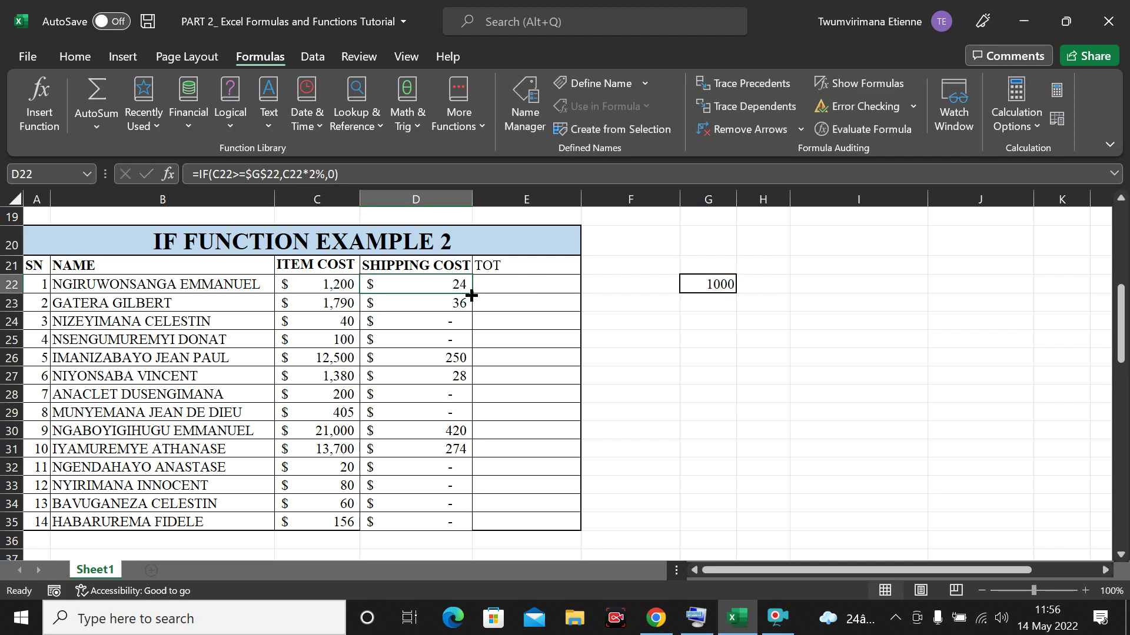
pyautogui.moveTo(471, 294); pyautogui.dragTo(478, 523)
pyautogui.click(691, 394)
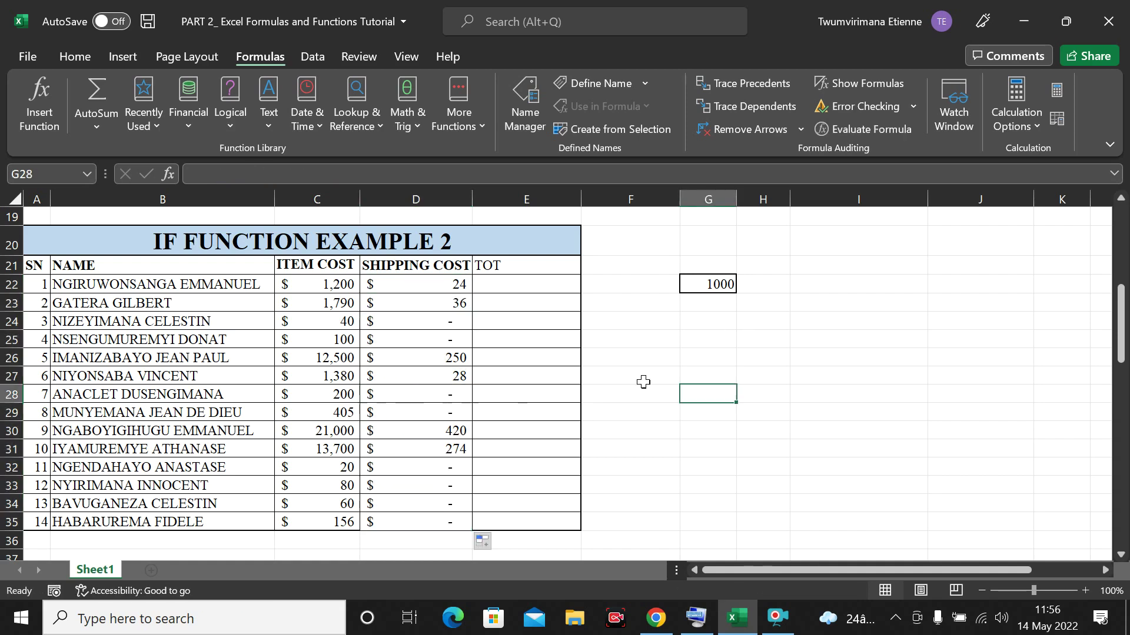
pyautogui.click(702, 285)
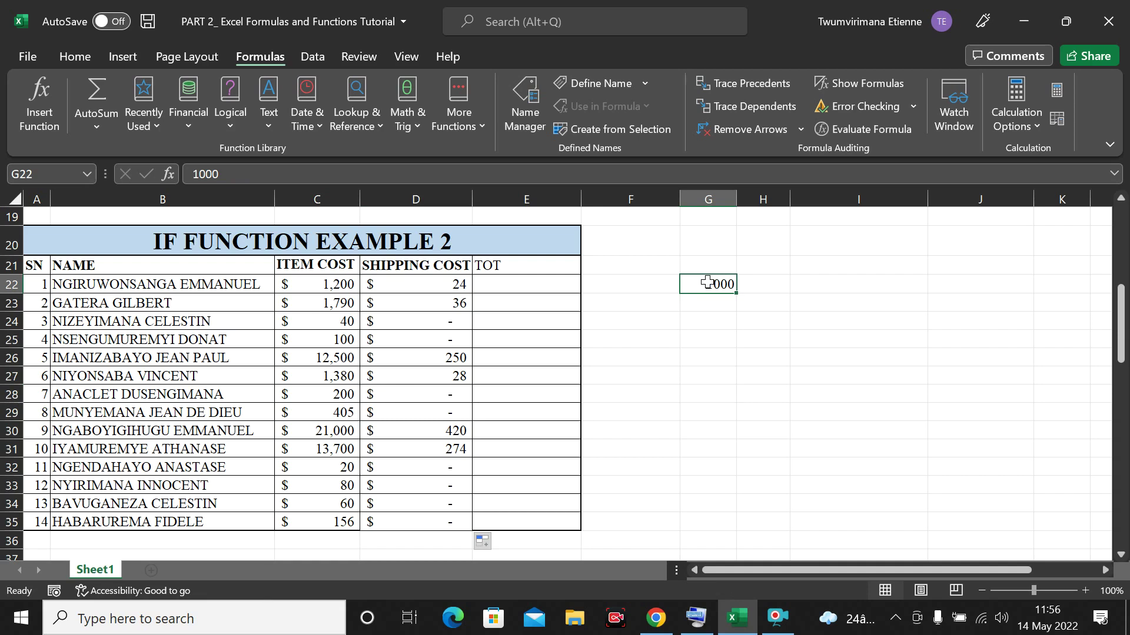
pyautogui.doubleClick(709, 283)
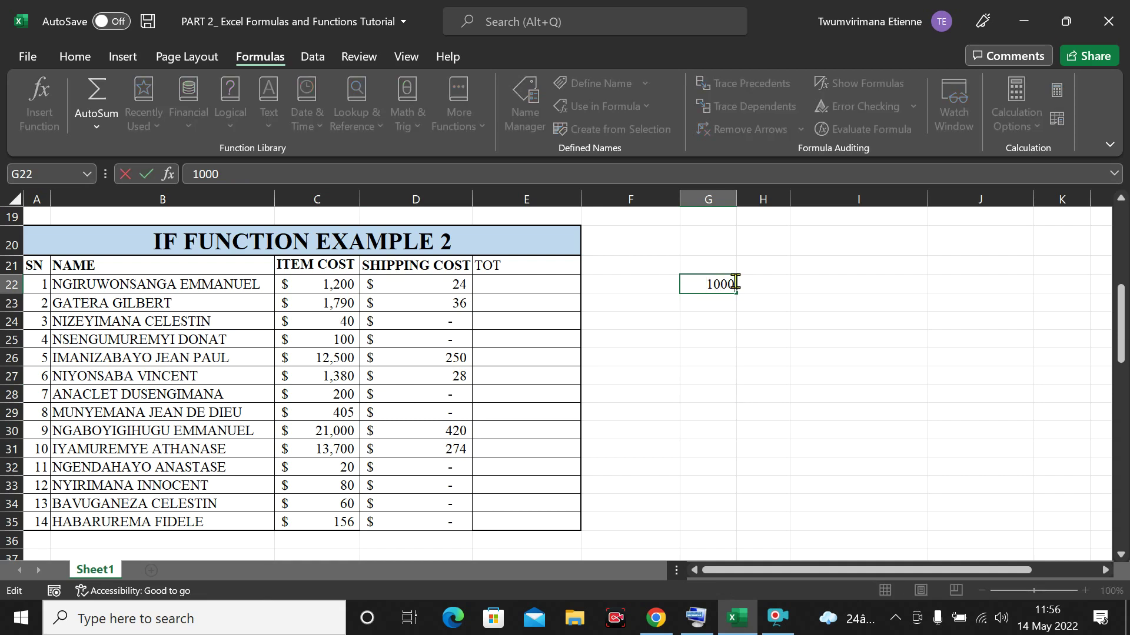
pyautogui.press('BackSpace')
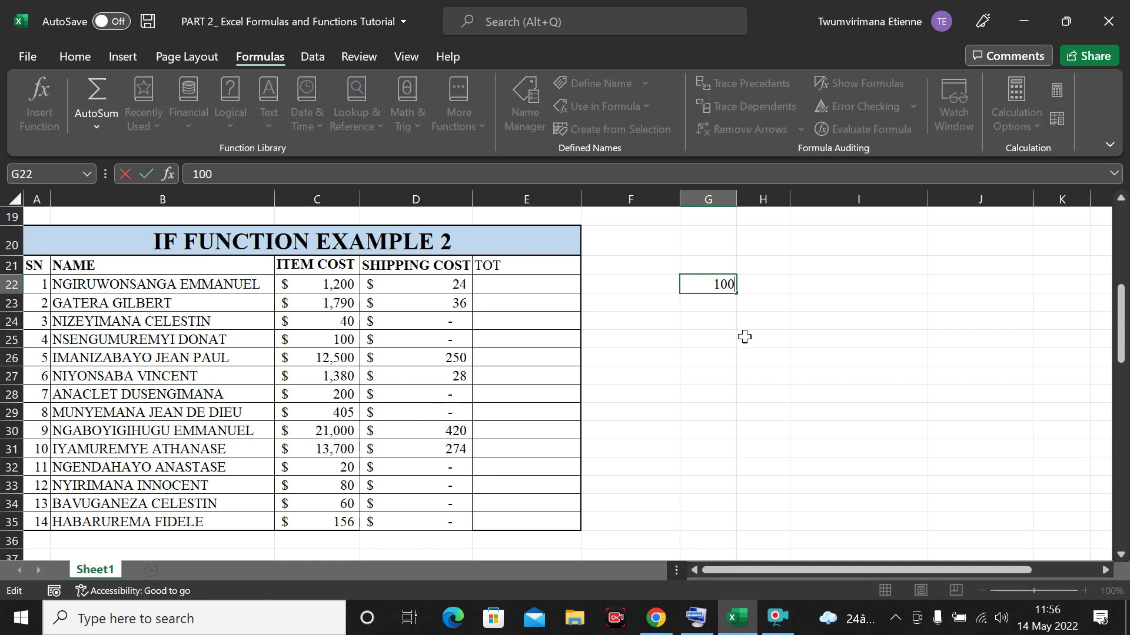
pyautogui.click(712, 323)
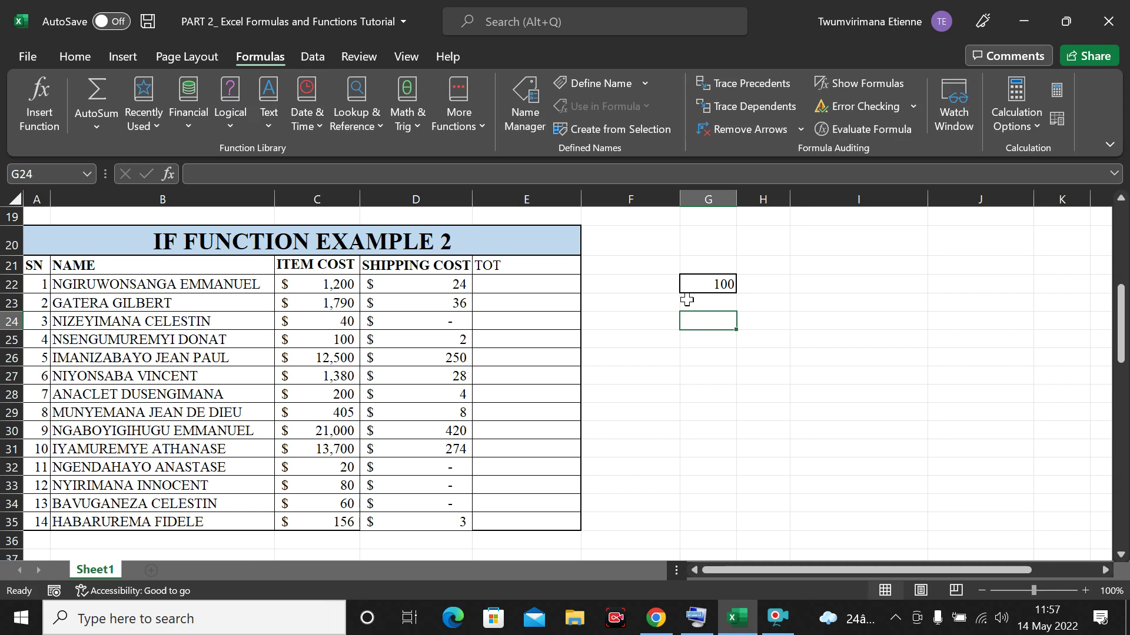
pyautogui.click(709, 284)
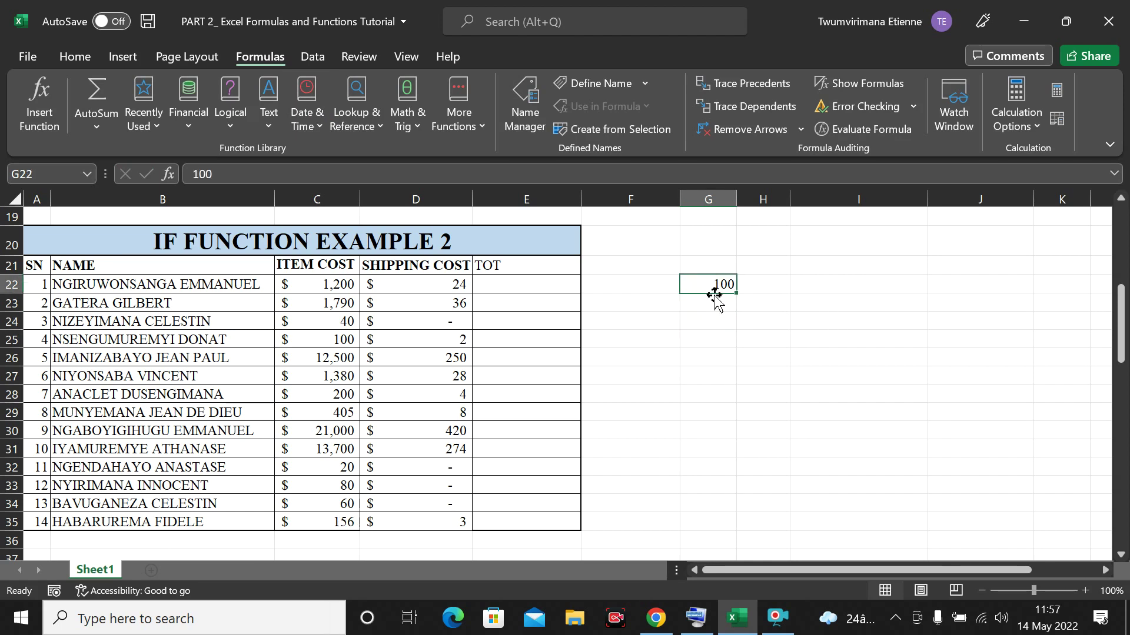
pyautogui.write('100')
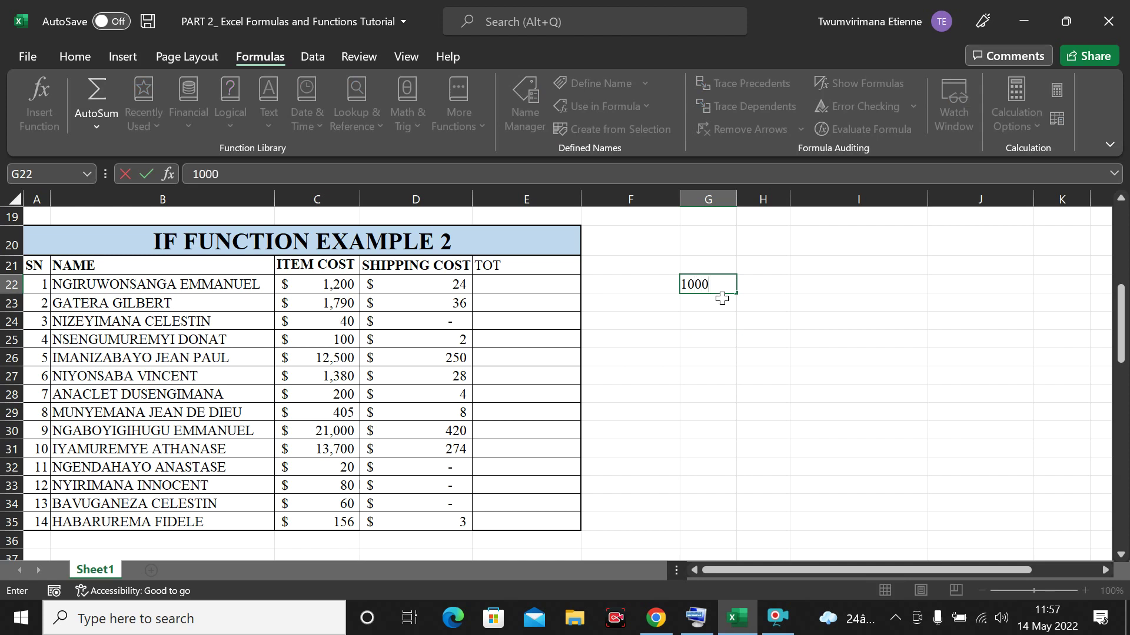
pyautogui.click(890, 324)
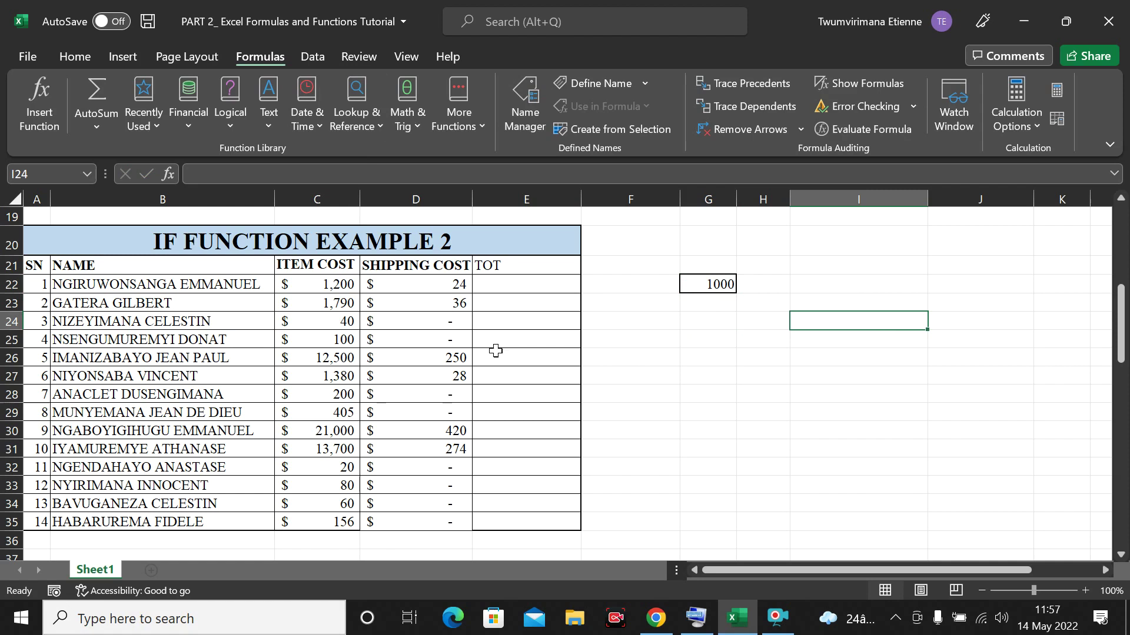
pyautogui.click(712, 280)
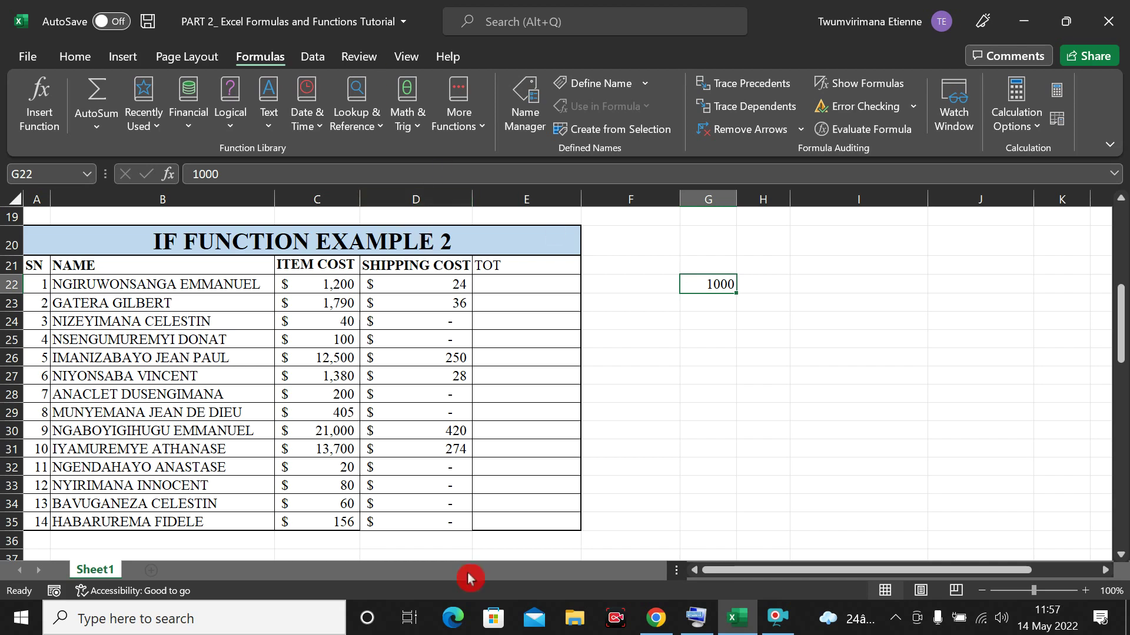
pyautogui.click(417, 361)
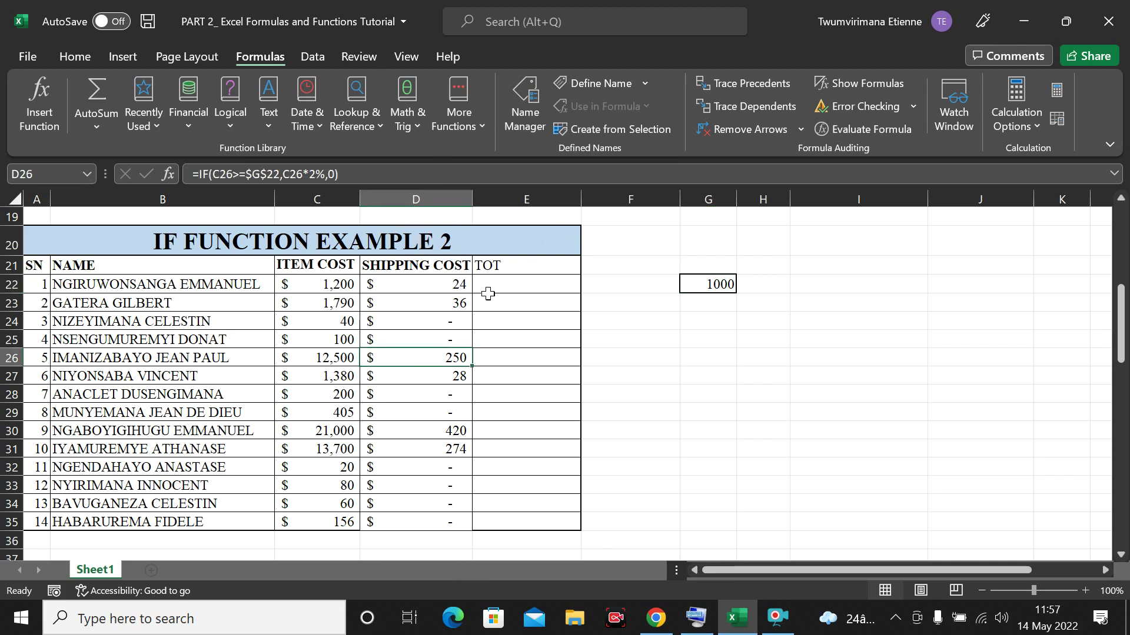
# Enter =C22+D22 in E22 and fill it down the TOT column to E35.
pyautogui.click(506, 282)
pyautogui.write('=')
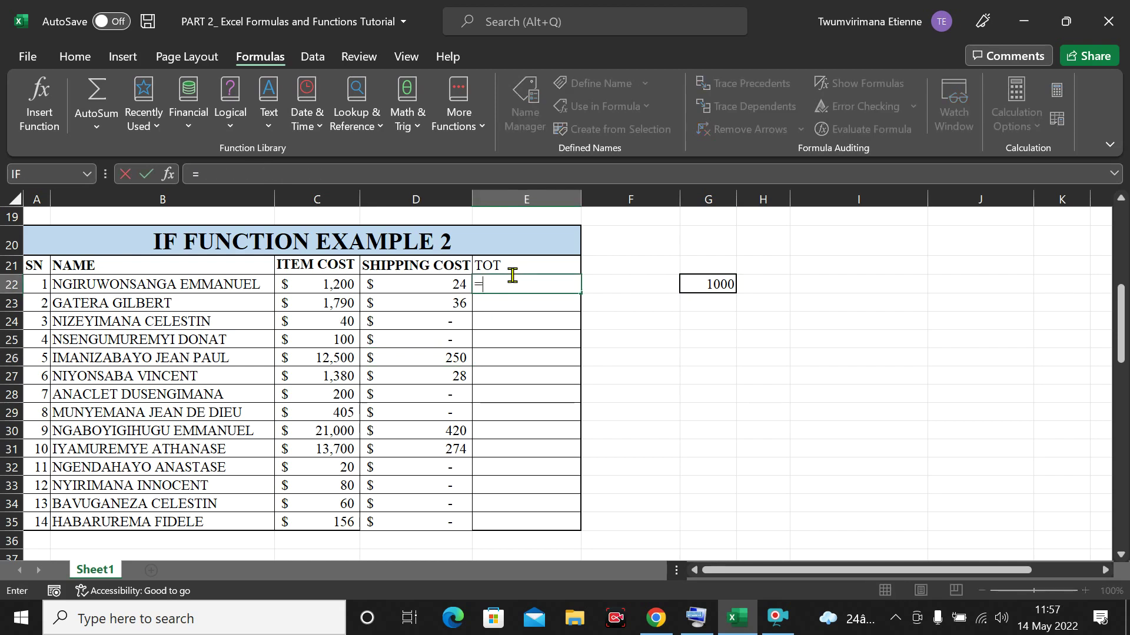
pyautogui.click(303, 284)
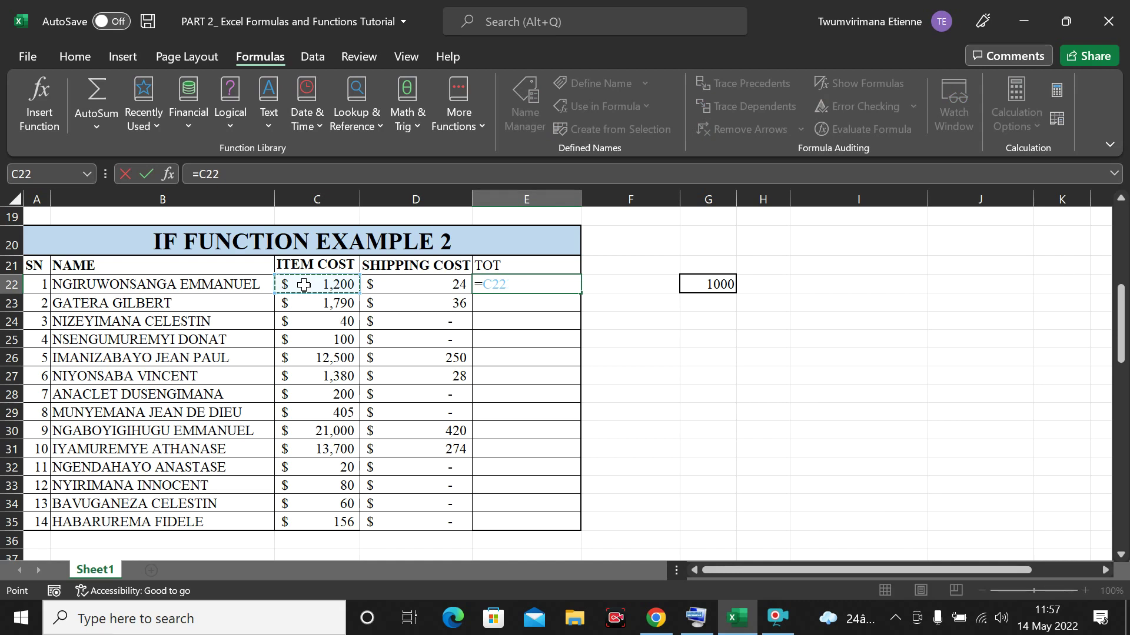
pyautogui.write('+')
pyautogui.click(442, 279)
pyautogui.press('Return')
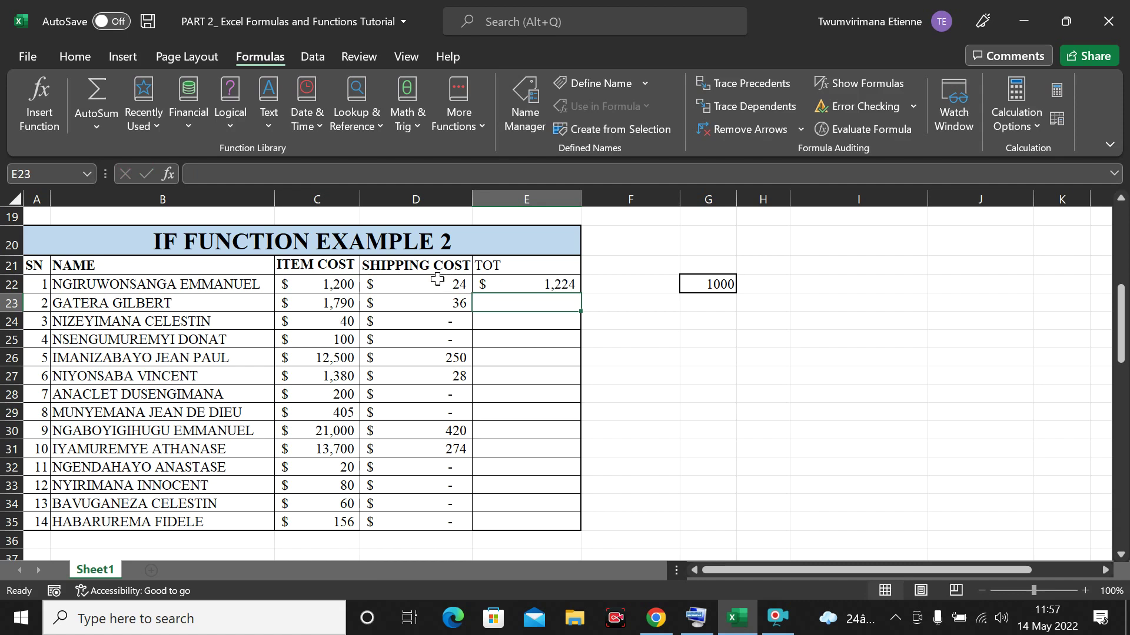
pyautogui.click(516, 280)
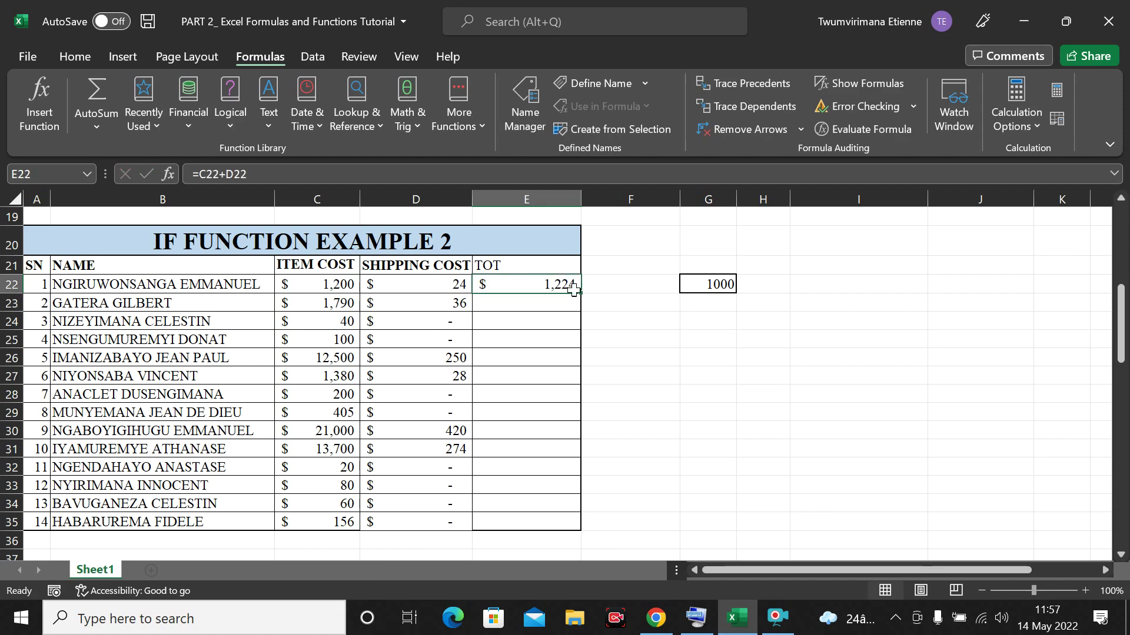
pyautogui.moveTo(582, 291); pyautogui.dragTo(586, 526)
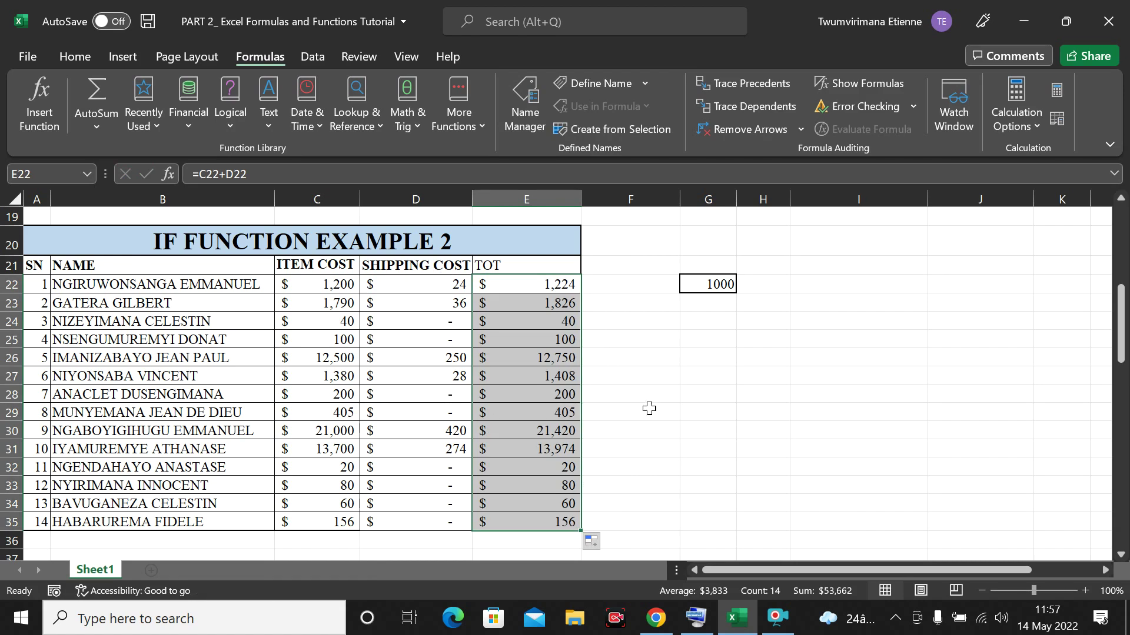
pyautogui.click(340, 467)
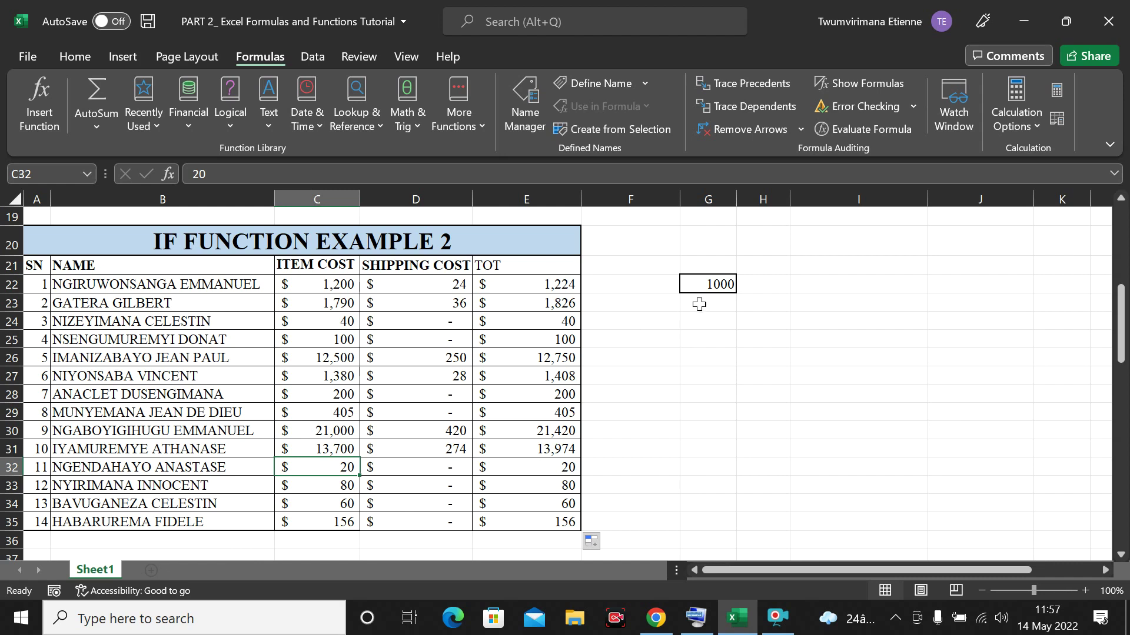
pyautogui.click(706, 284)
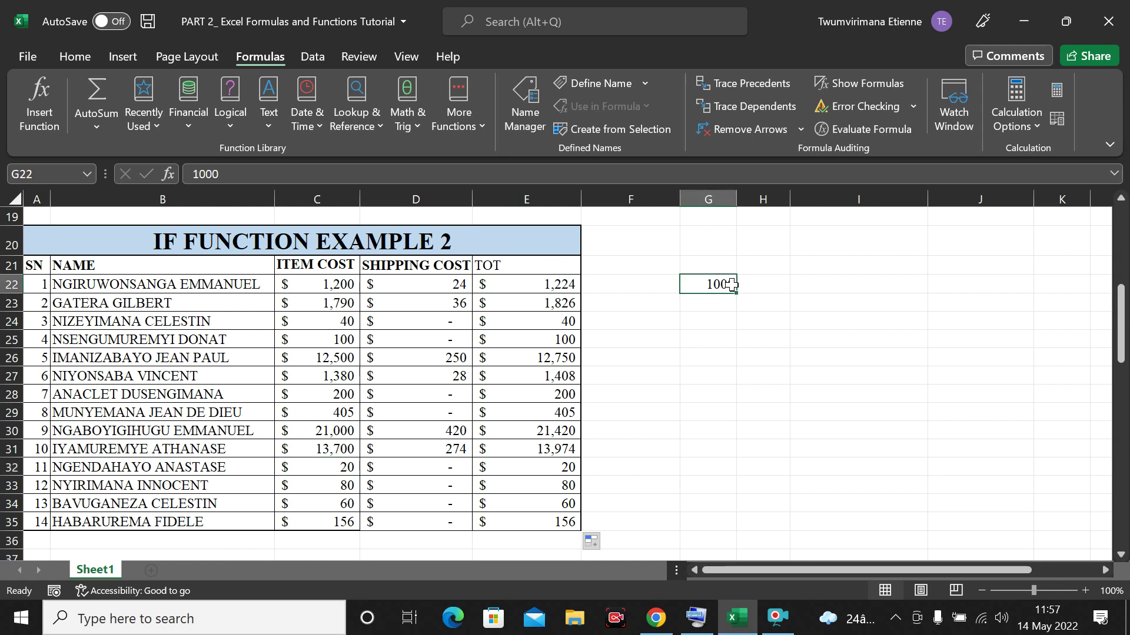
pyautogui.write('50')
pyautogui.click(827, 342)
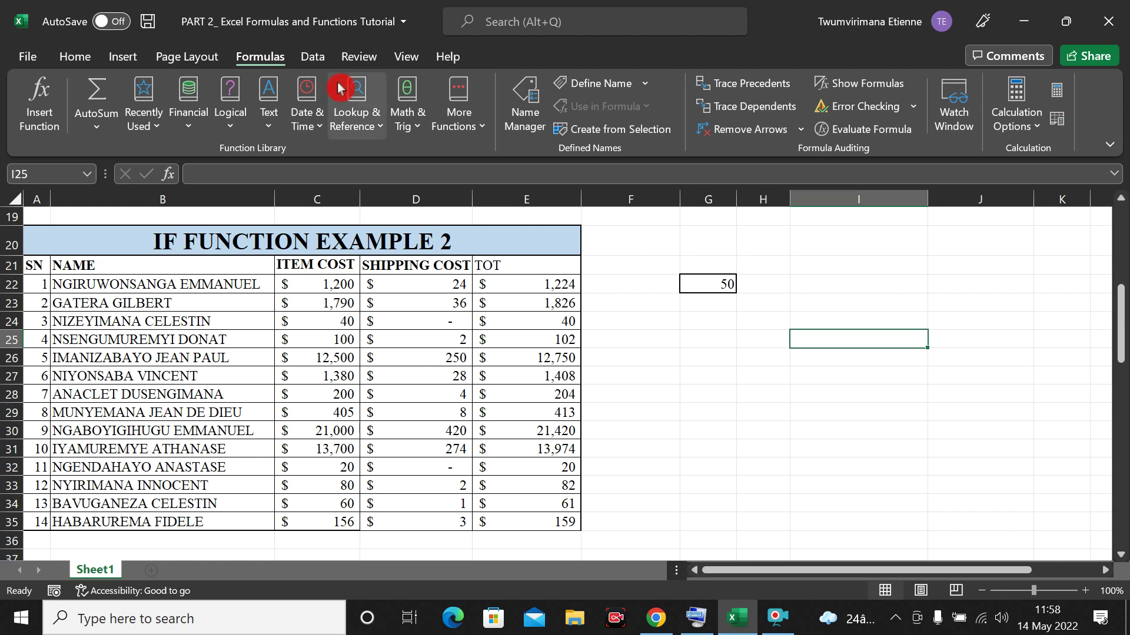
pyautogui.click(707, 286)
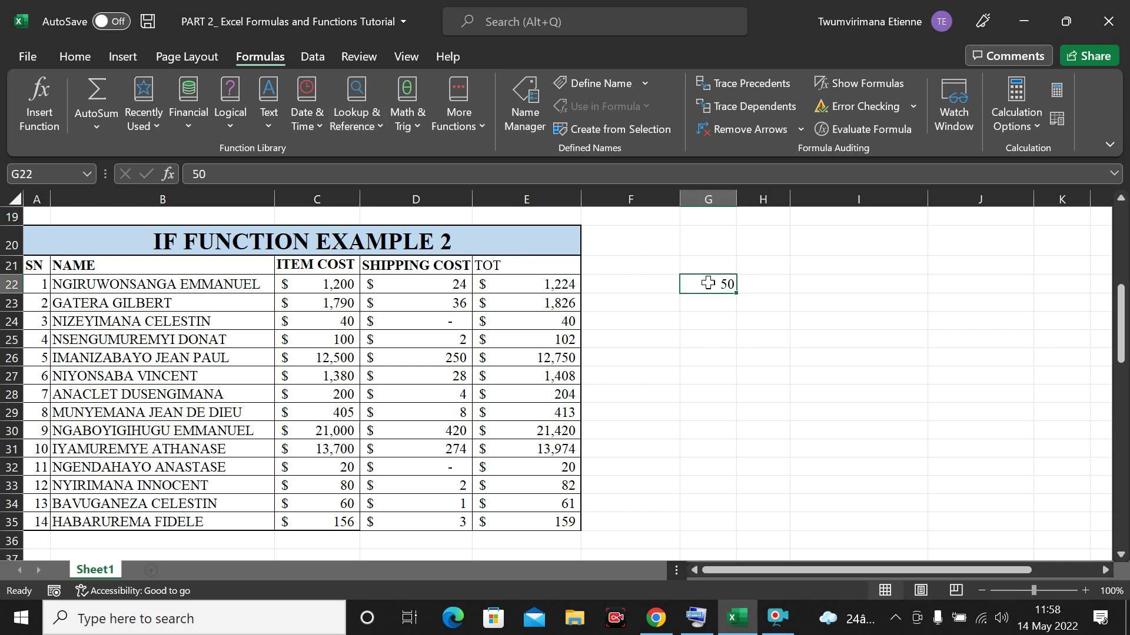
pyautogui.write('76')
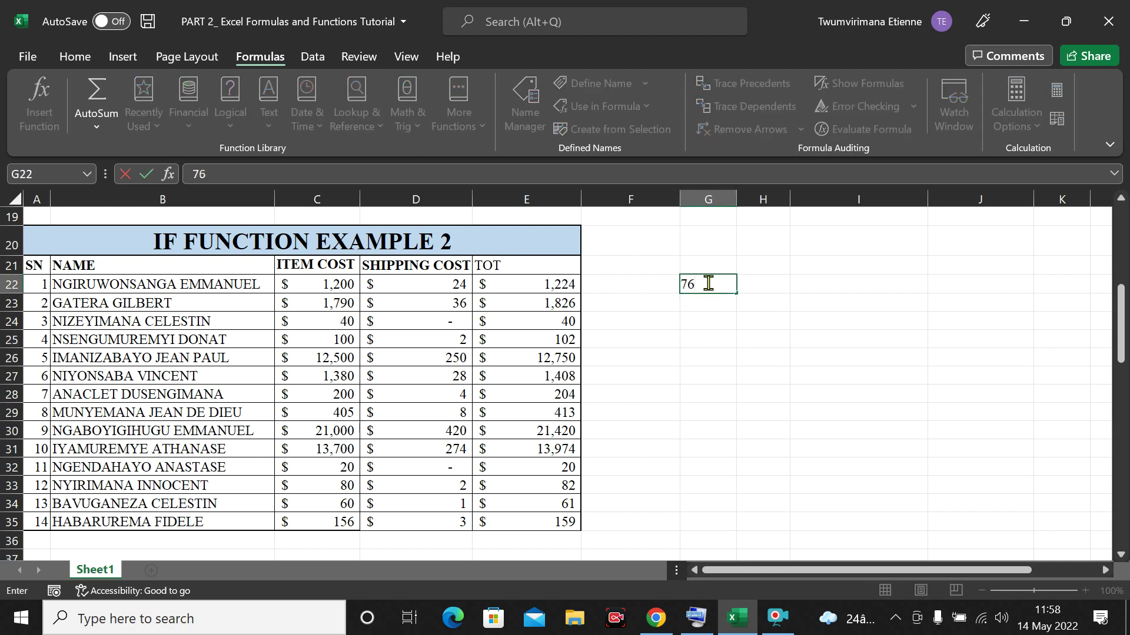
pyautogui.click(892, 366)
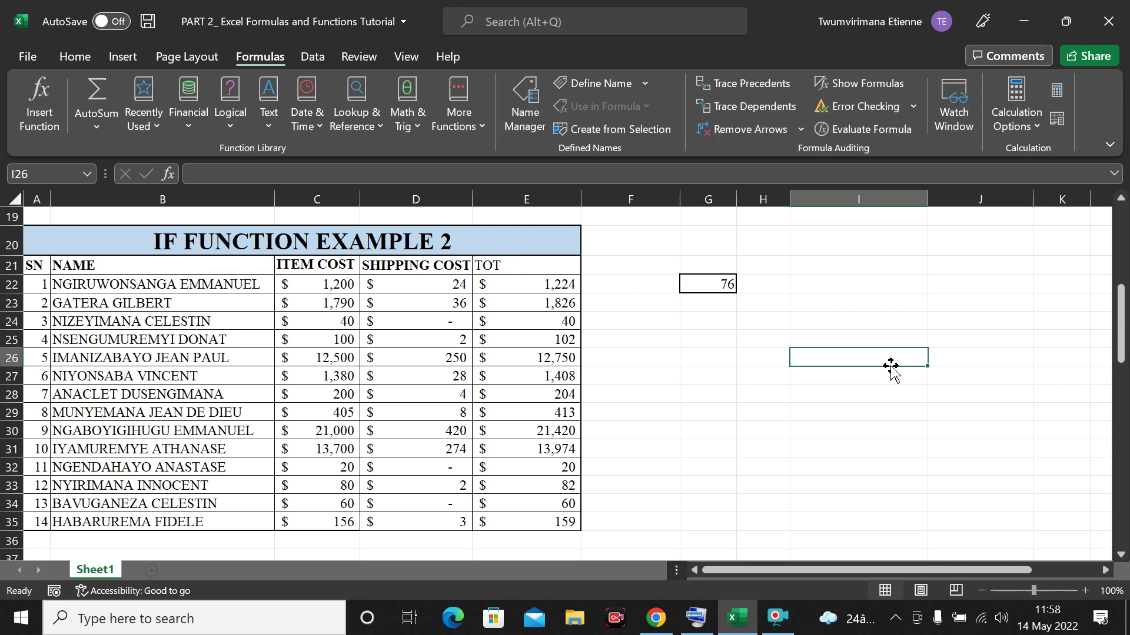
pyautogui.click(724, 286)
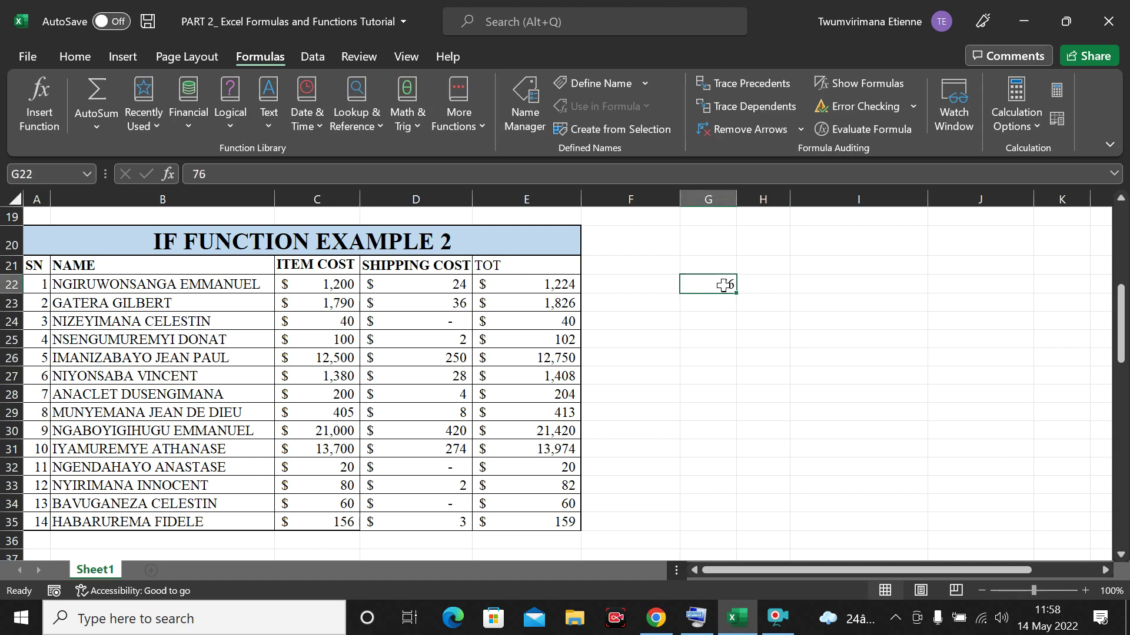
pyautogui.write('1')
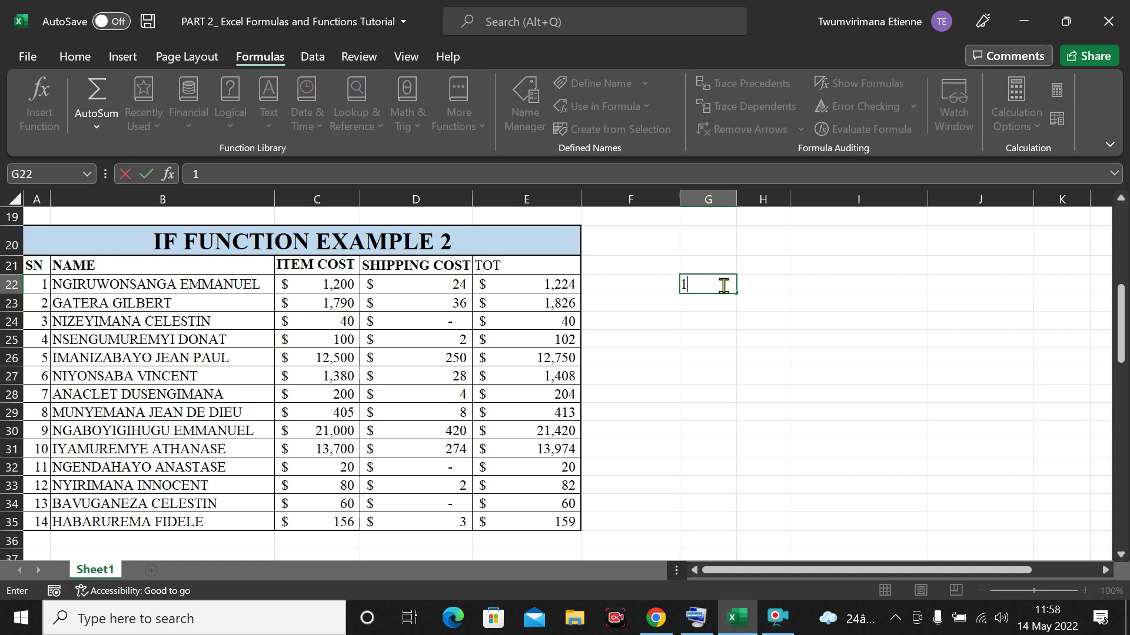
pyautogui.write('000')
pyautogui.click(724, 306)
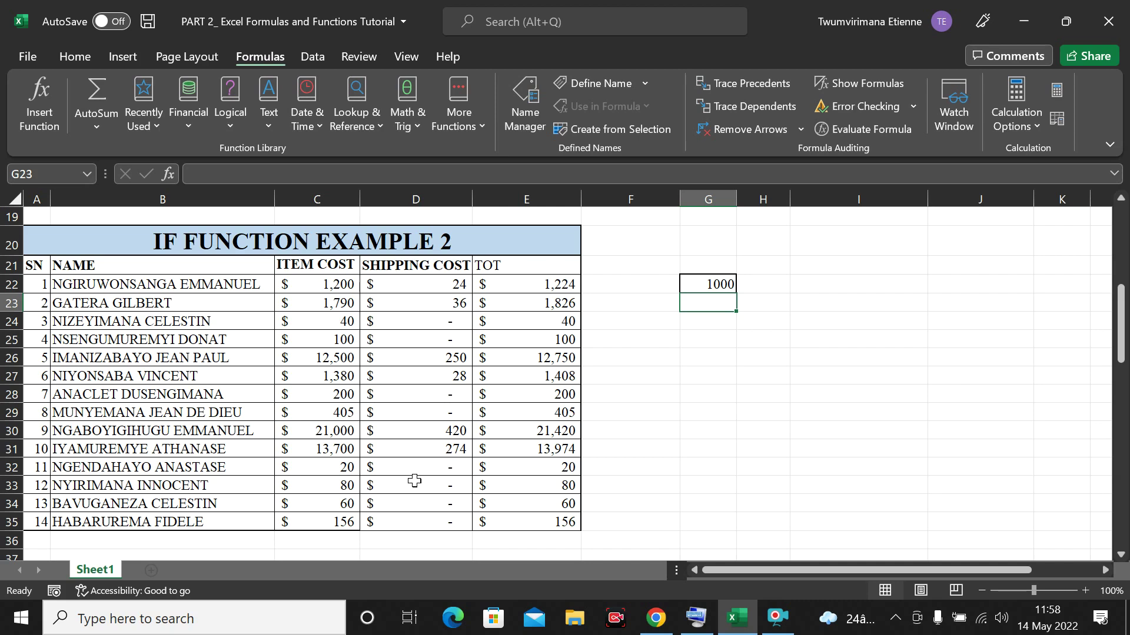
# Scroll down to the IF FUNCTION EXAMPLE 3 budget table and check the TRANSPORT budget.
pyautogui.click(786, 303)
pyautogui.click(866, 309)
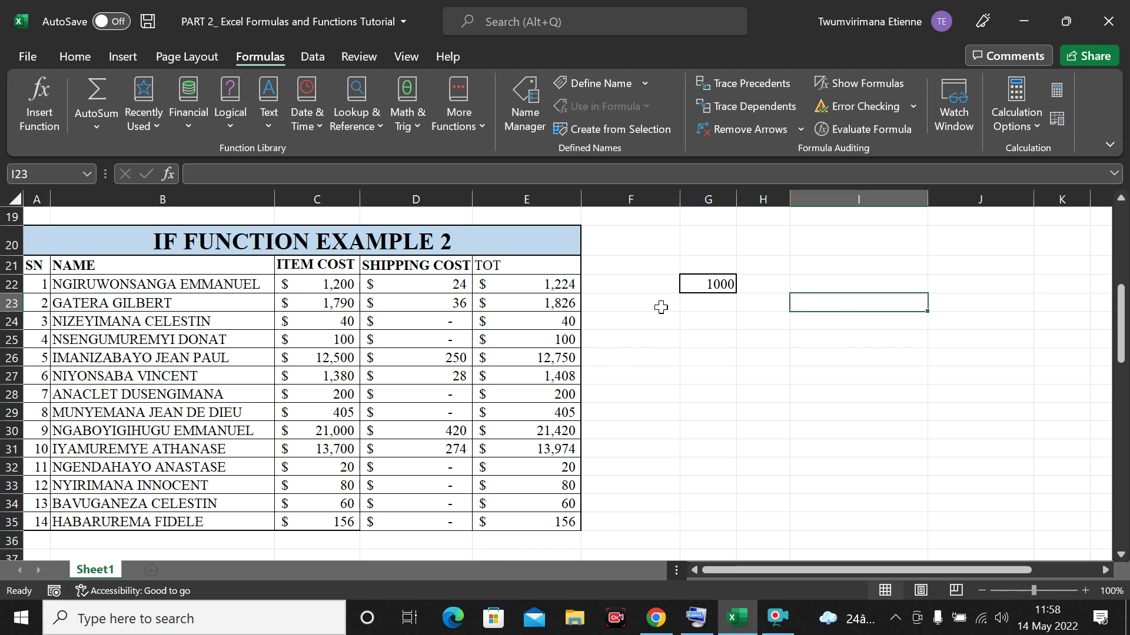
pyautogui.scroll(-1, 653, 353)
pyautogui.scroll(1, 670, 340)
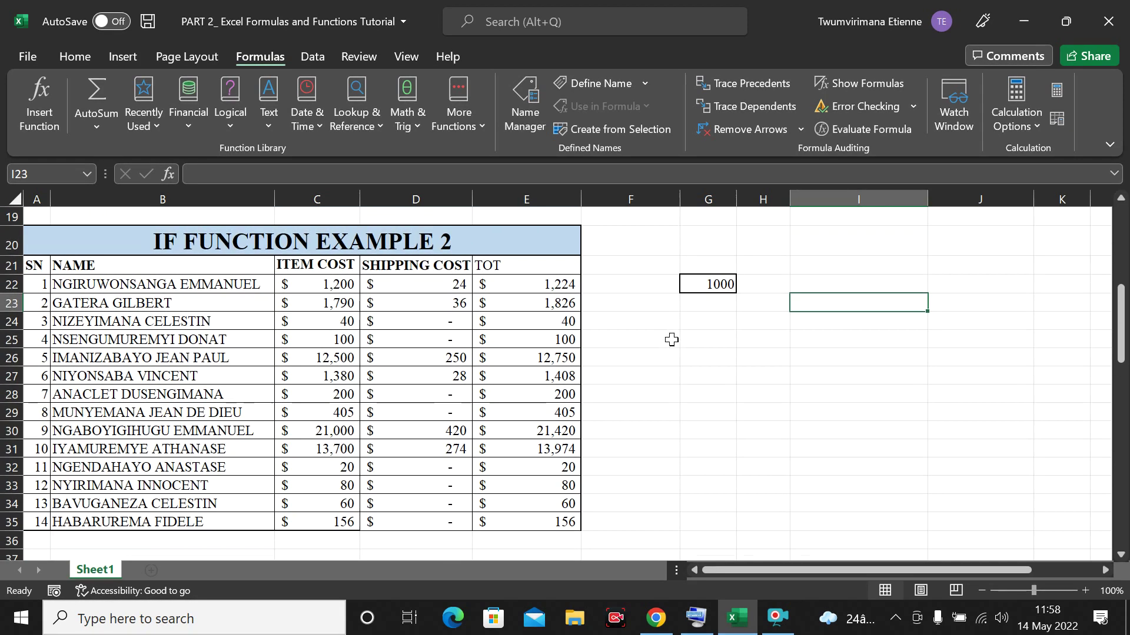
pyautogui.moveTo(707, 411); pyautogui.dragTo(708, 430)
pyautogui.moveTo(706, 359); pyautogui.dragTo(708, 376)
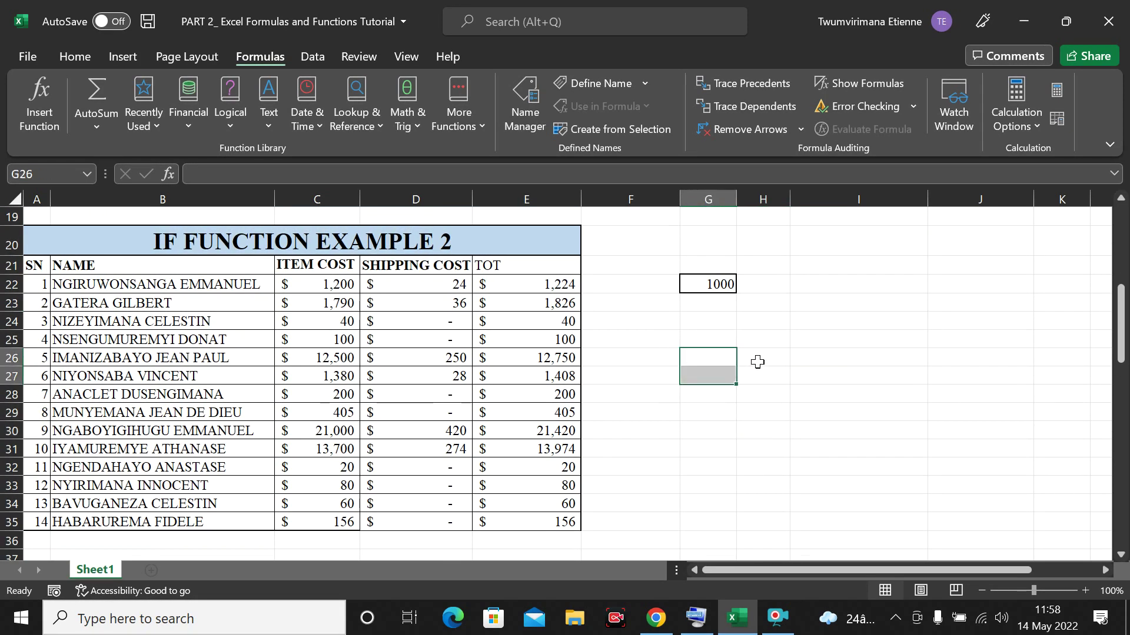
pyautogui.click(758, 362)
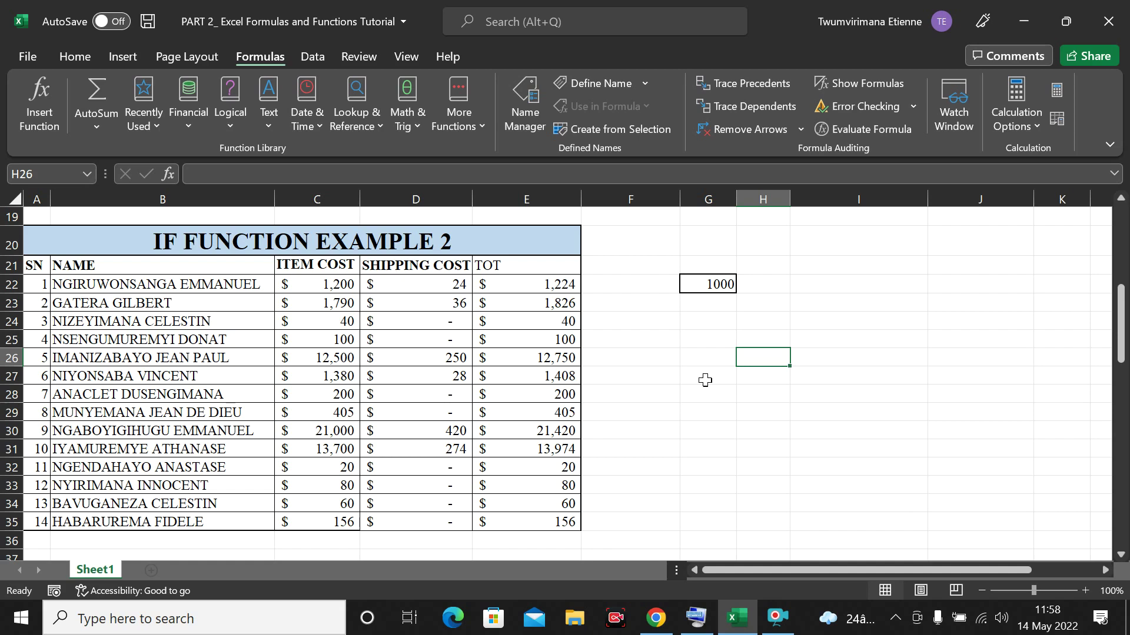
pyautogui.click(706, 380)
pyautogui.click(712, 395)
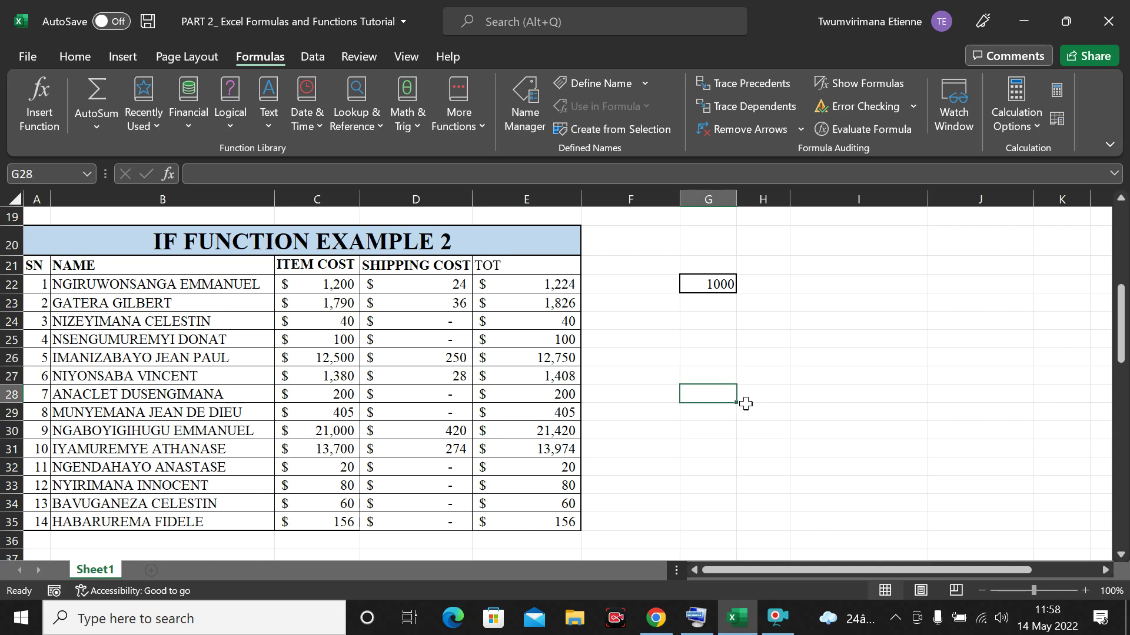
pyautogui.scroll(-4, 744, 400)
pyautogui.scroll(-1, 749, 403)
pyautogui.scroll(1, 749, 400)
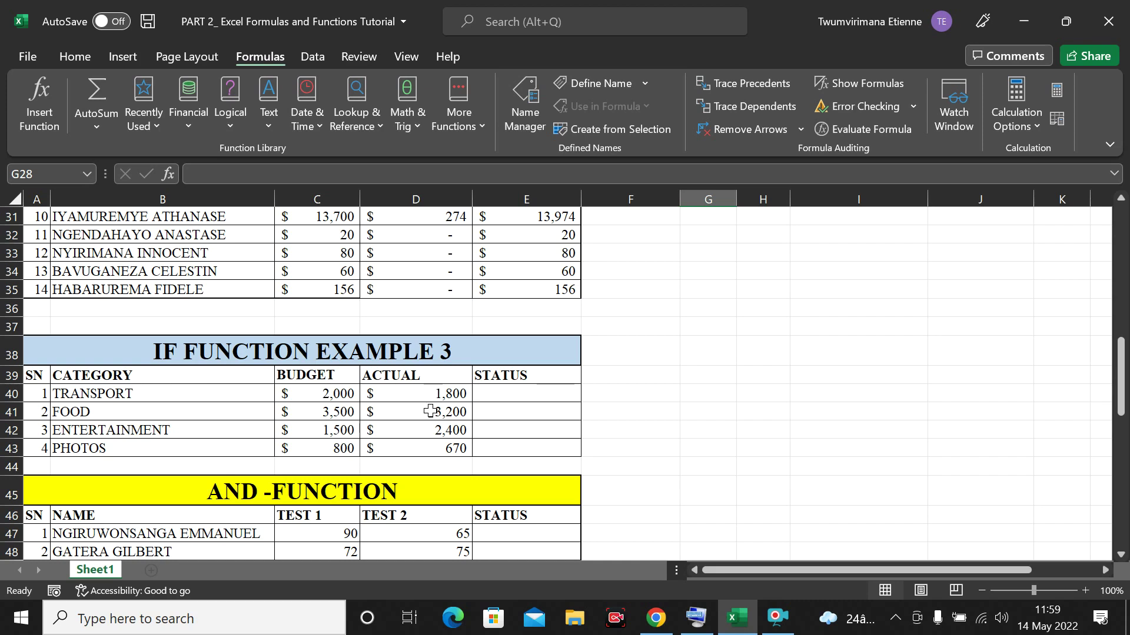
pyautogui.click(339, 396)
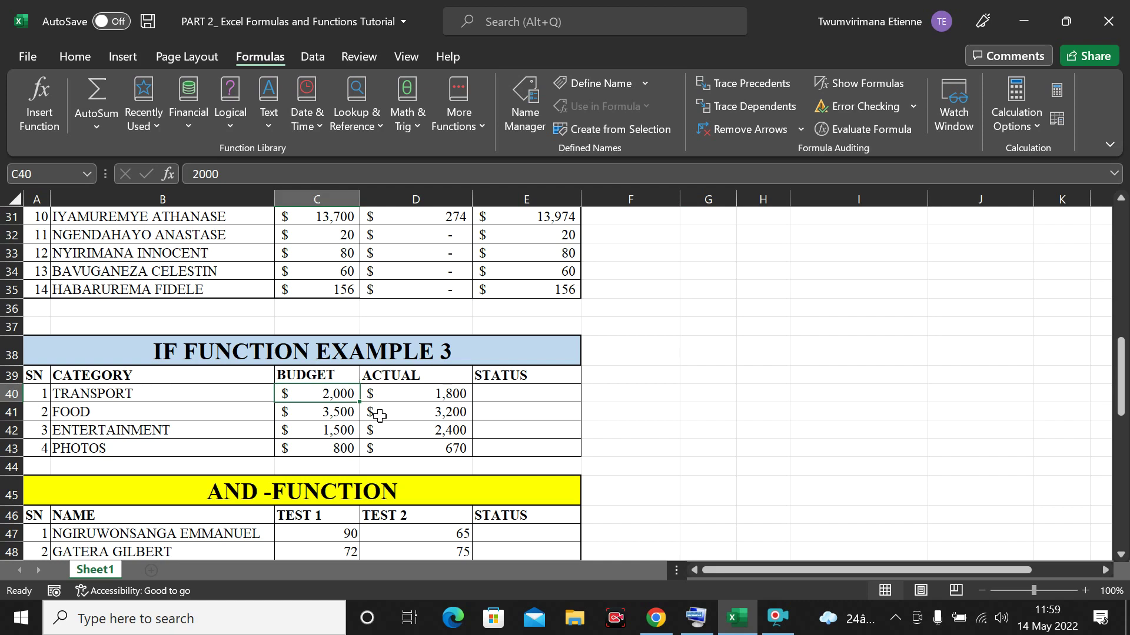
pyautogui.click(408, 394)
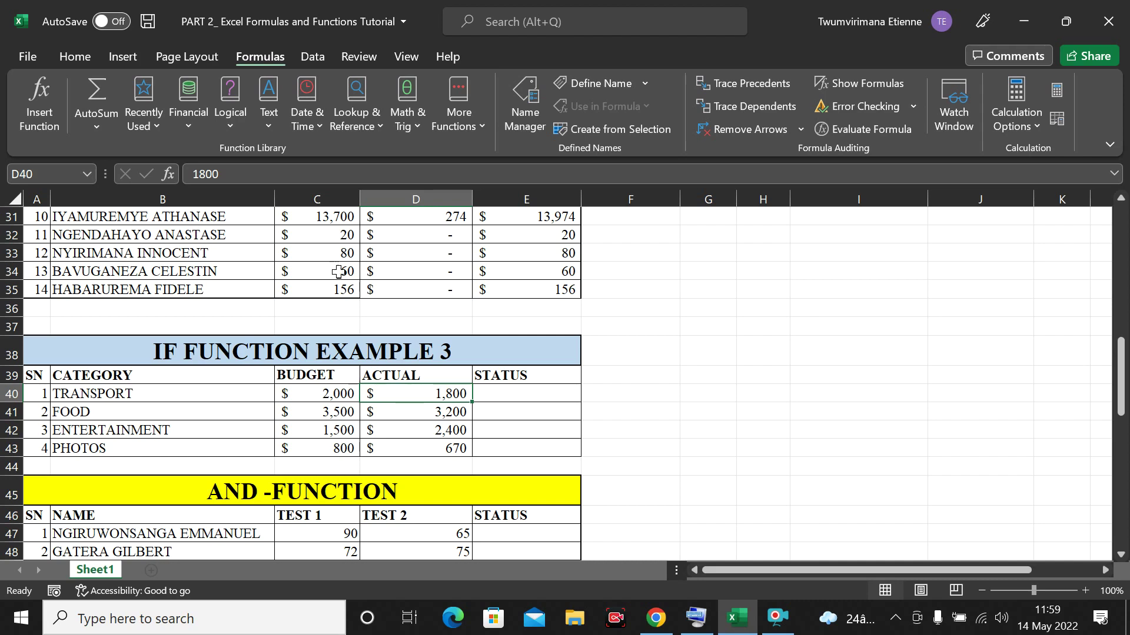
pyautogui.click(538, 398)
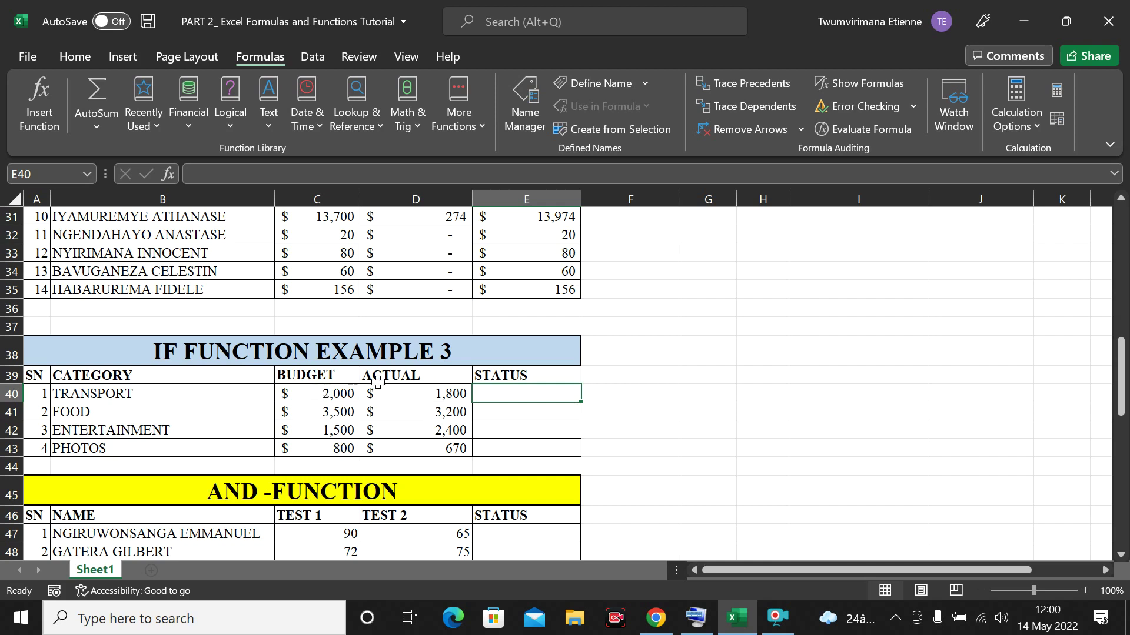
pyautogui.click(385, 401)
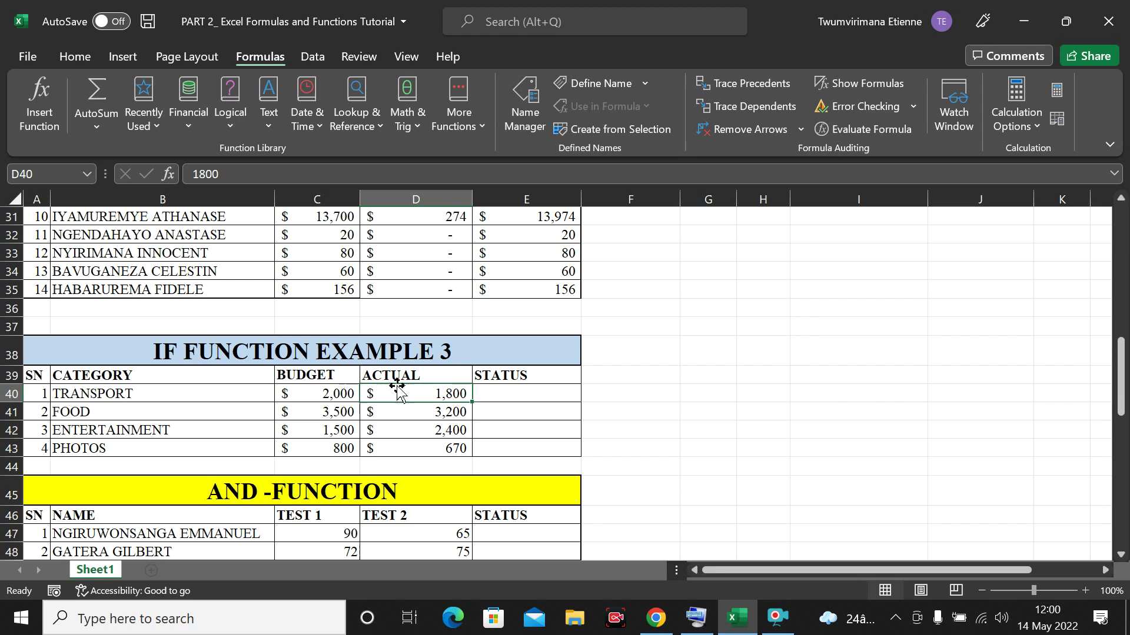
pyautogui.click(484, 396)
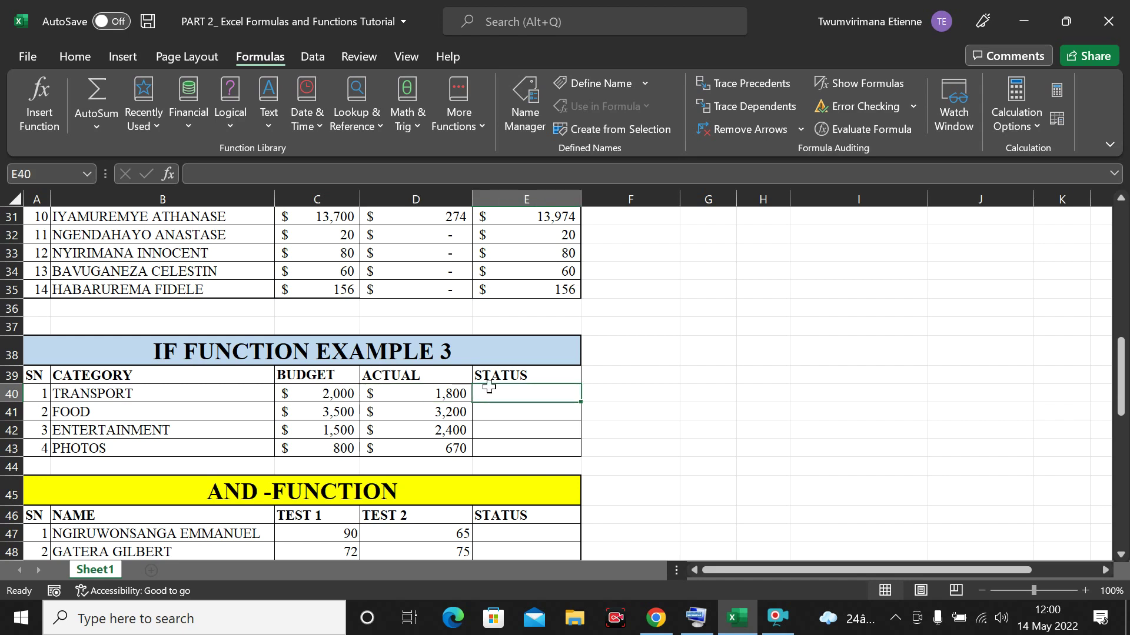
# Start E40 with = and choose IF from Insert Function to open its arguments.
pyautogui.write('=')
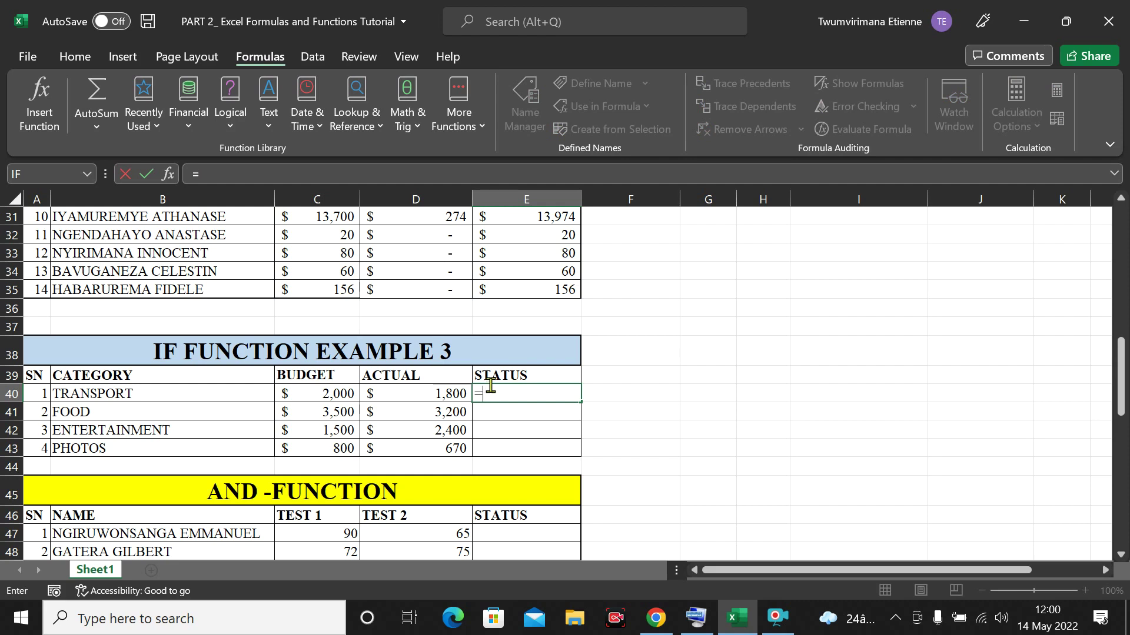
pyautogui.click(52, 129)
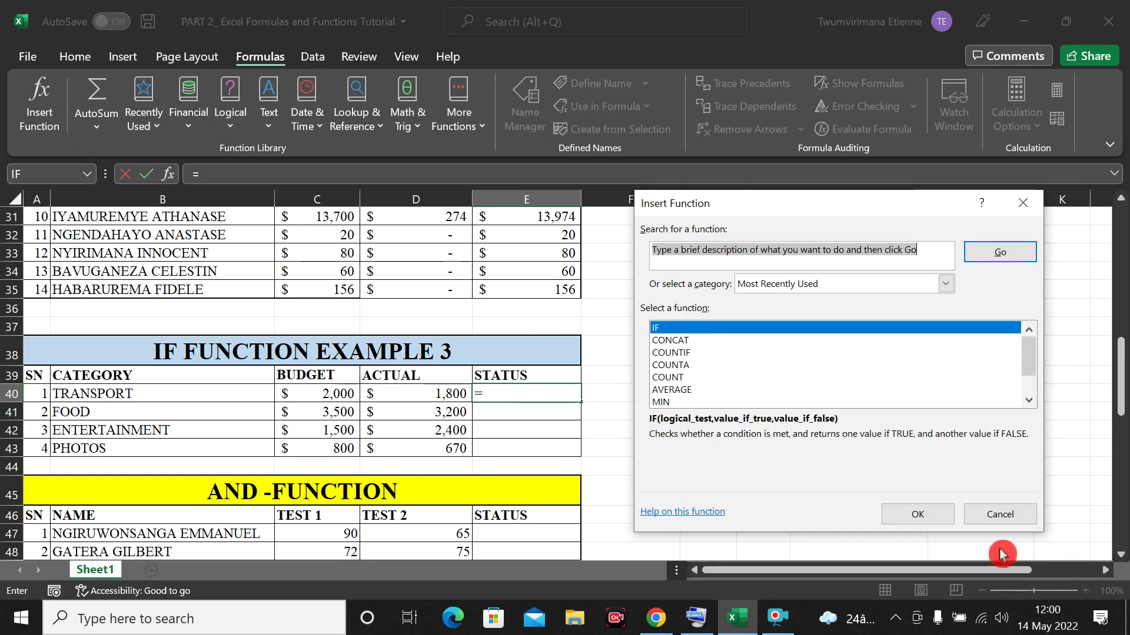
pyautogui.click(934, 519)
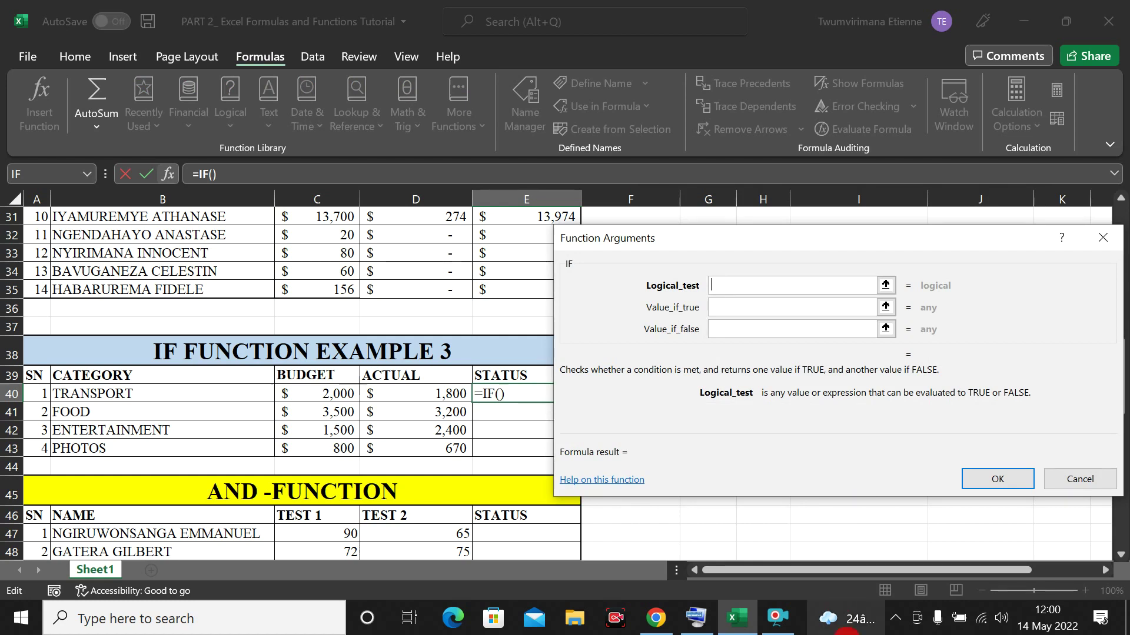
# Set the IF test to C40>D40 with OKAY as the true value.
pyautogui.click(330, 395)
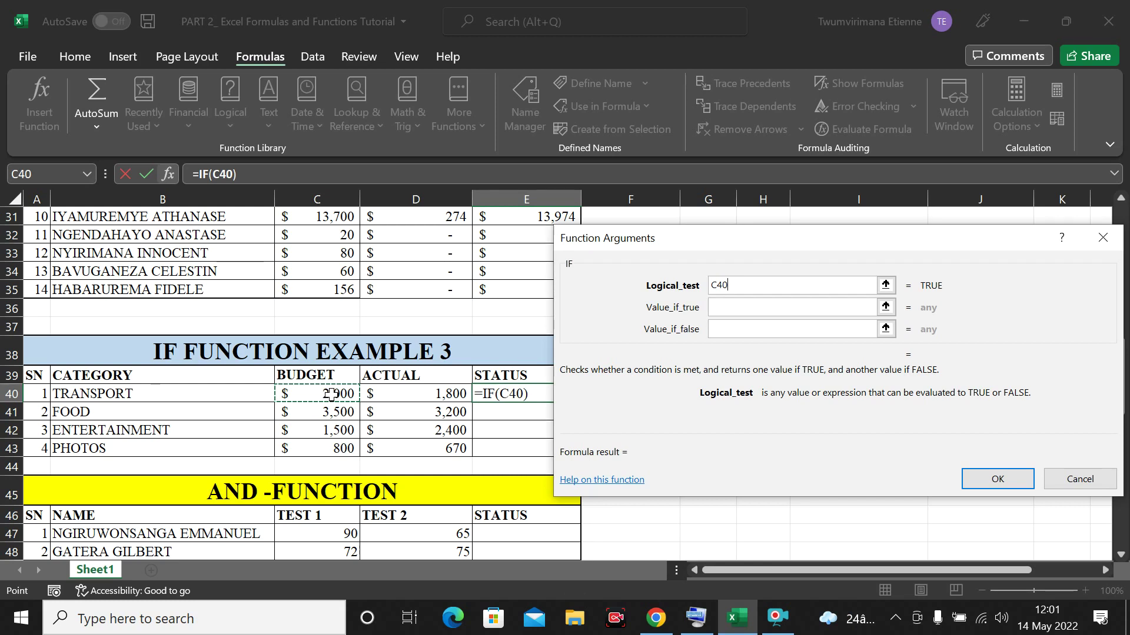
pyautogui.write('>')
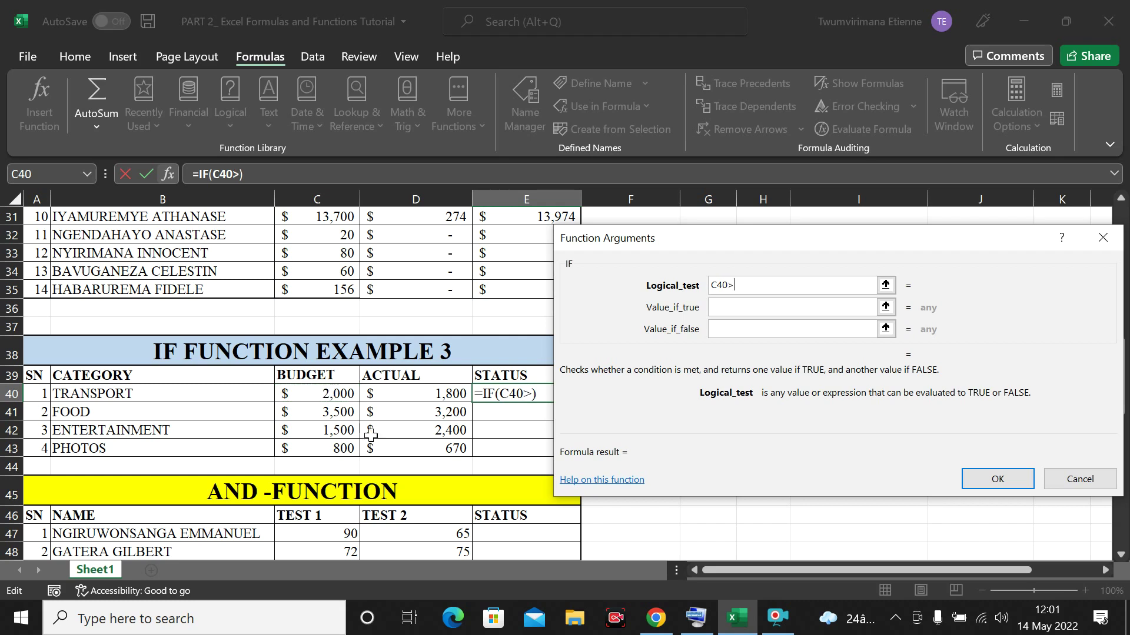
pyautogui.click(422, 397)
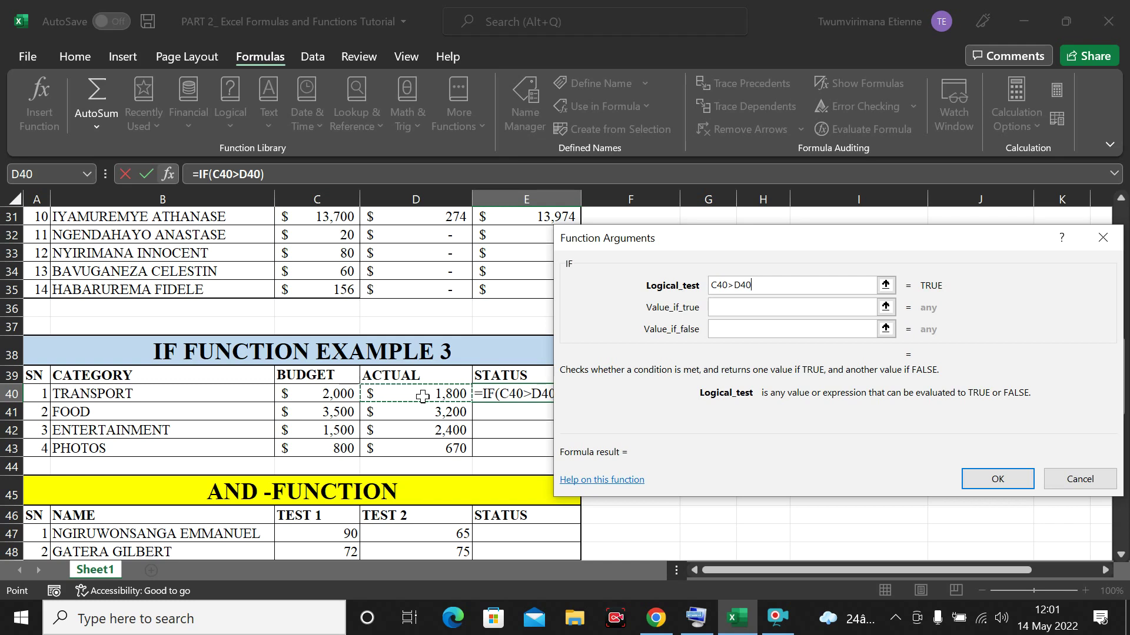
pyautogui.click(795, 308)
pyautogui.write('O')
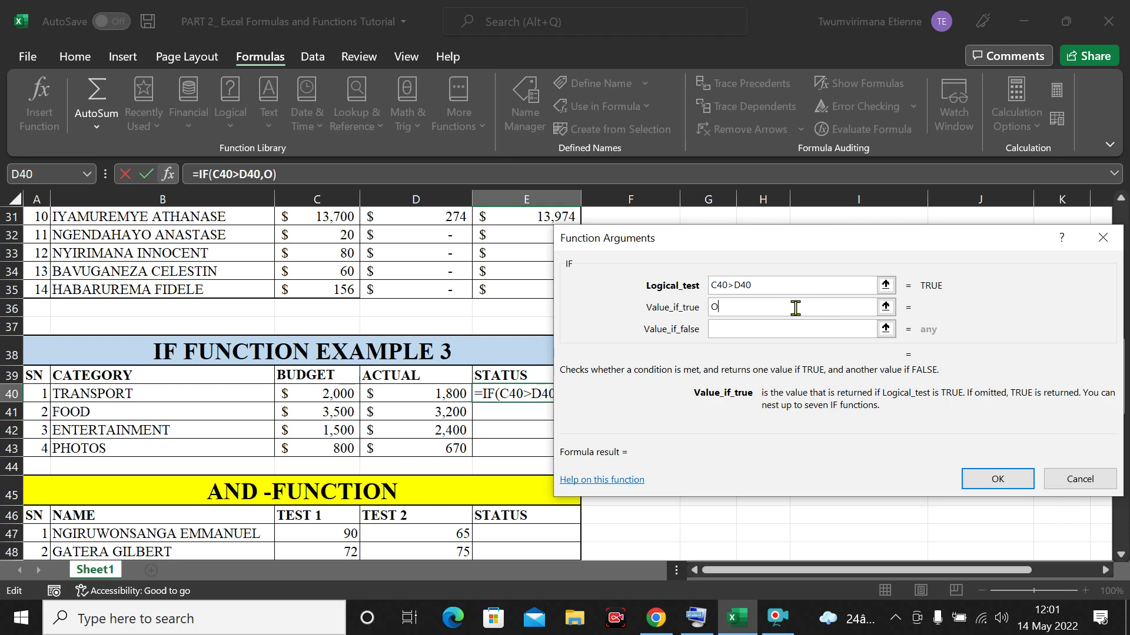
pyautogui.press('BackSpace')
pyautogui.write('OKAY')
# Set INVESTIGATE as the false value and confirm the formula in E40.
pyautogui.click(748, 328)
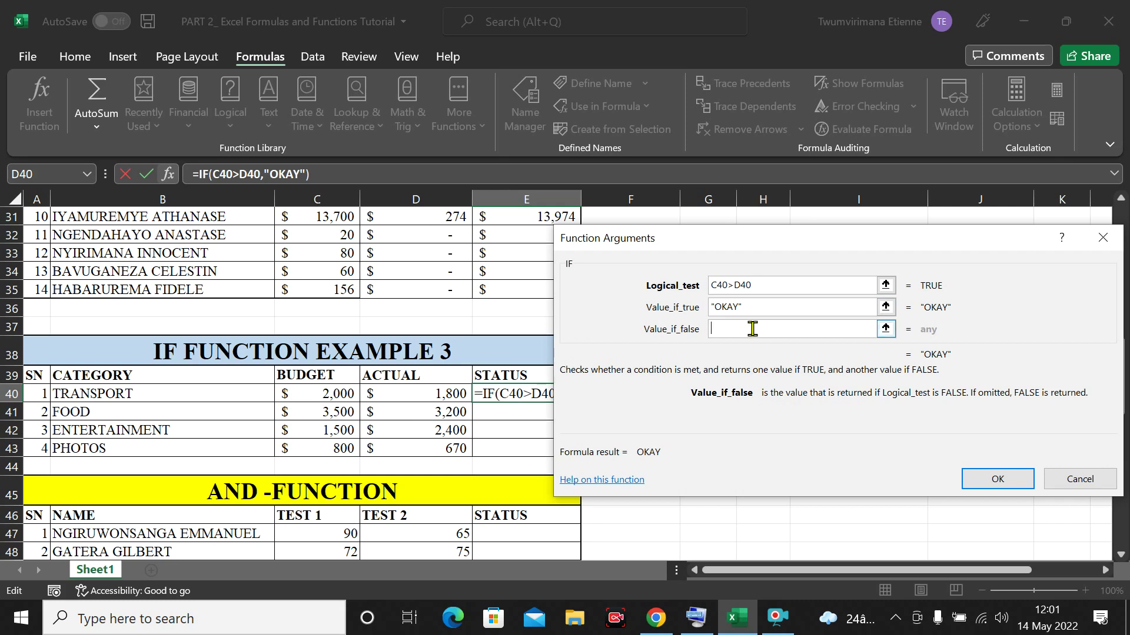
pyautogui.write('INVESTIGA')
pyautogui.press('BackSpace')
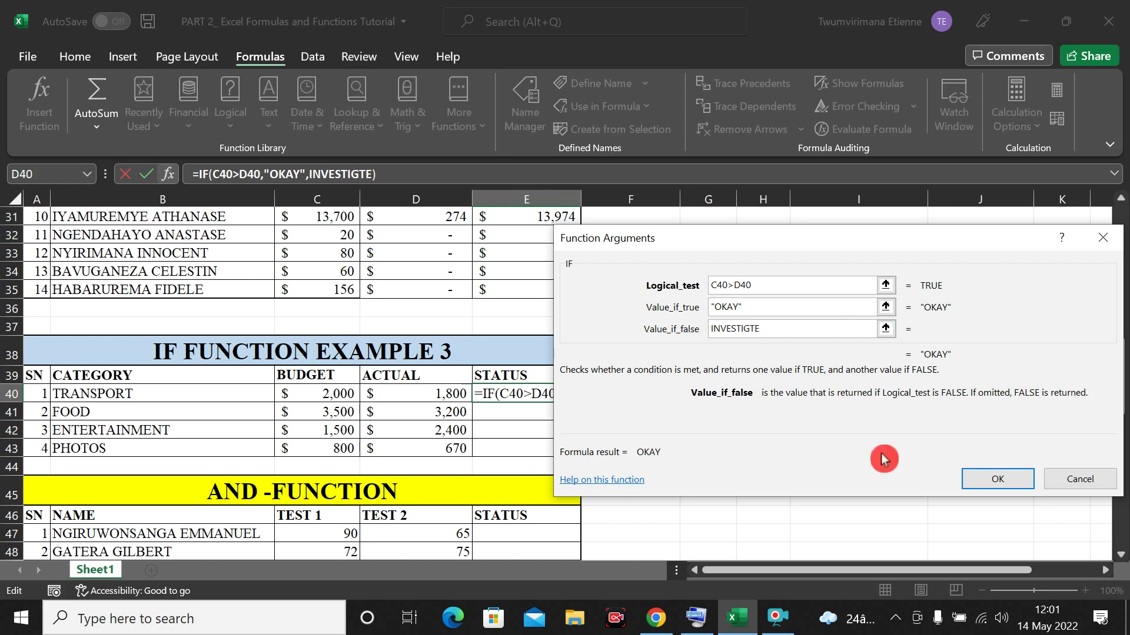
pyautogui.write('AR')
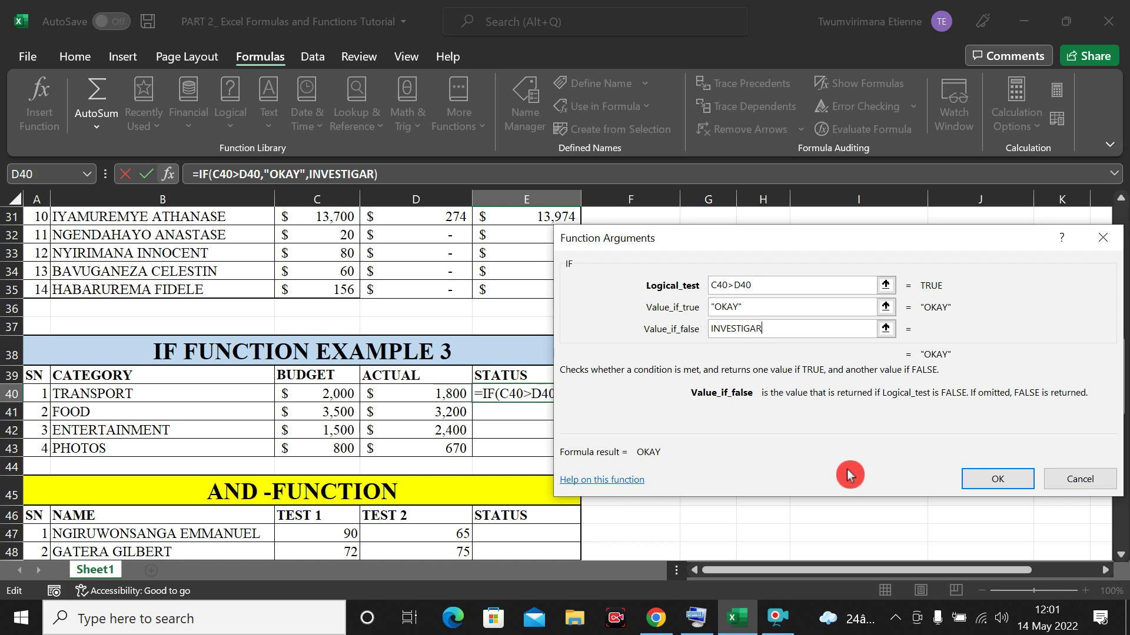
pyautogui.press('BackSpace')
pyautogui.write('TE')
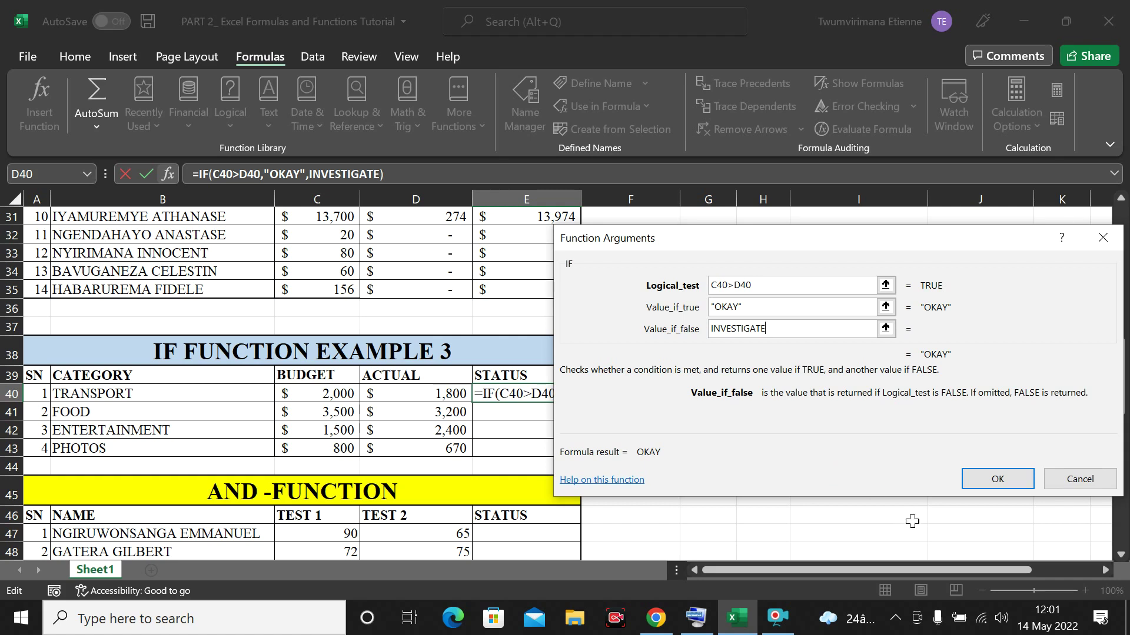
pyautogui.click(1010, 481)
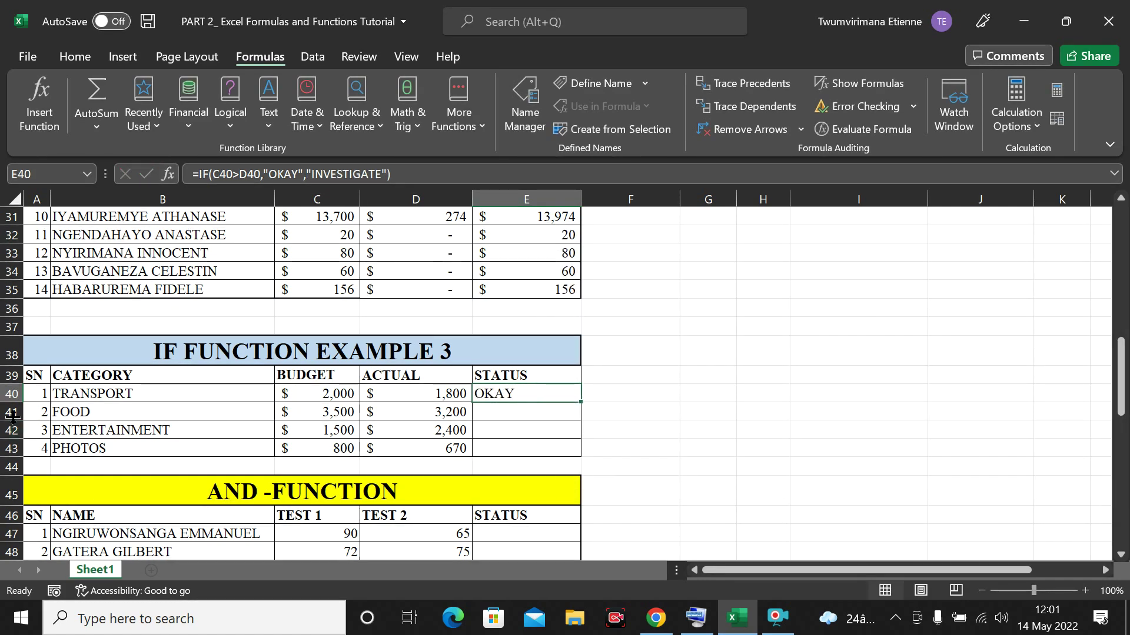
# Fill E40's STATUS formula down to E43 and inspect the ENTERTAINMENT row's result.
pyautogui.click(410, 397)
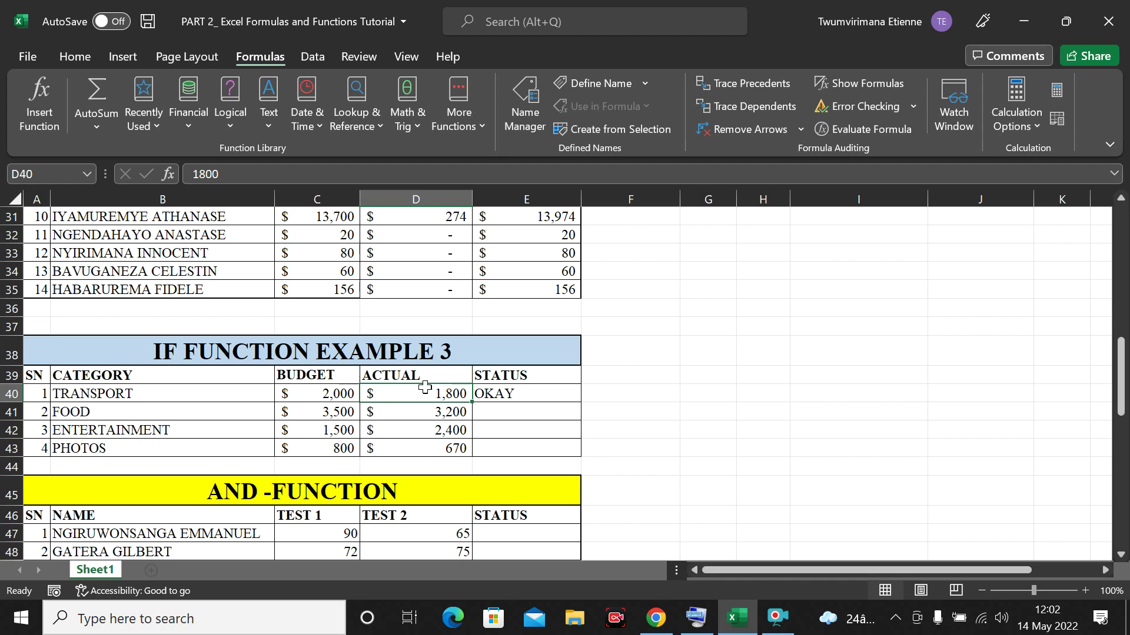
pyautogui.click(527, 393)
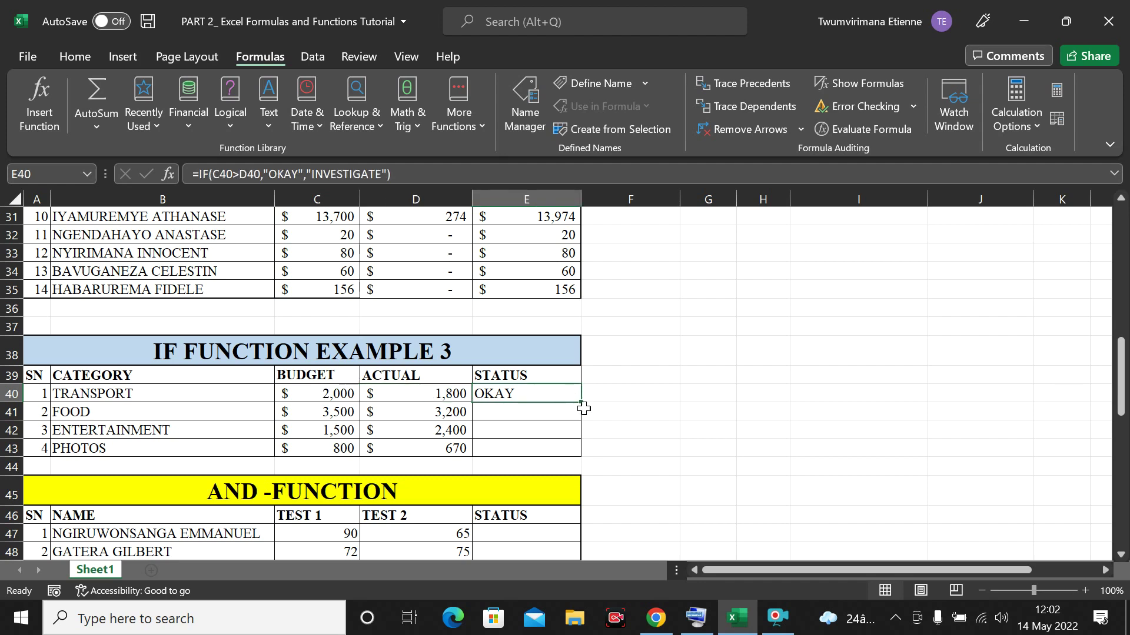
pyautogui.moveTo(580, 400); pyautogui.dragTo(575, 454)
pyautogui.click(655, 390)
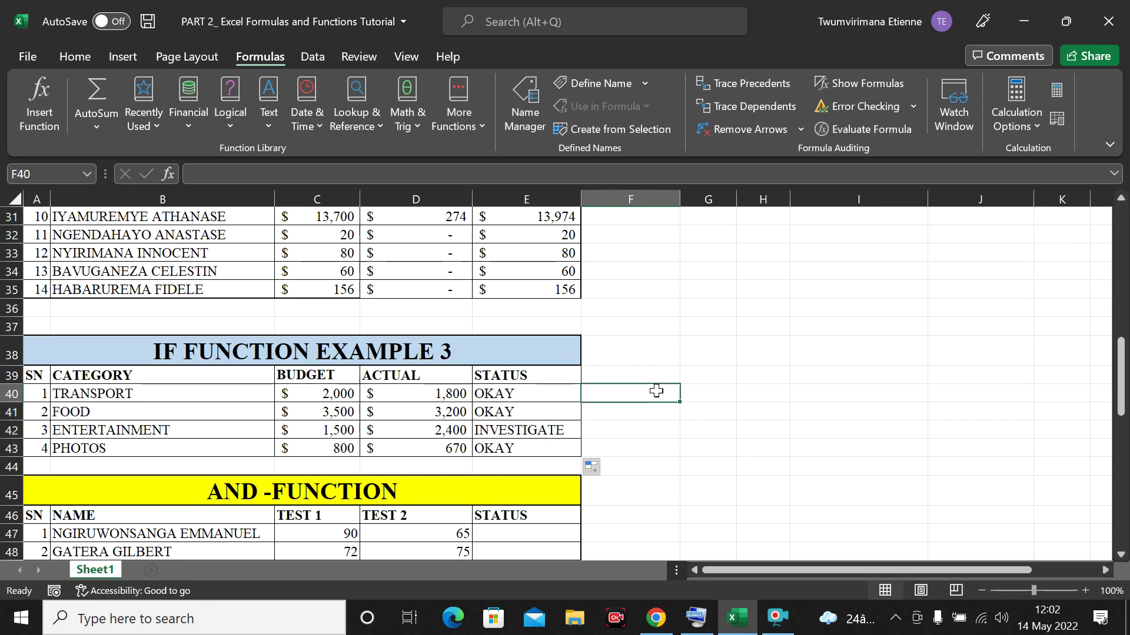
pyautogui.click(553, 431)
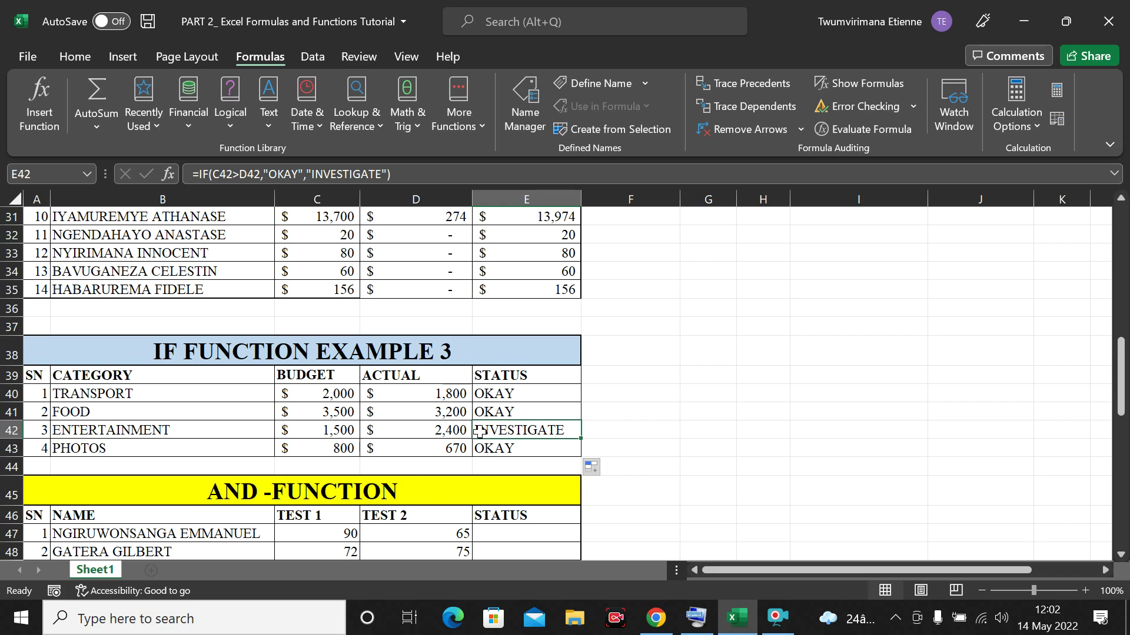
pyautogui.click(631, 431)
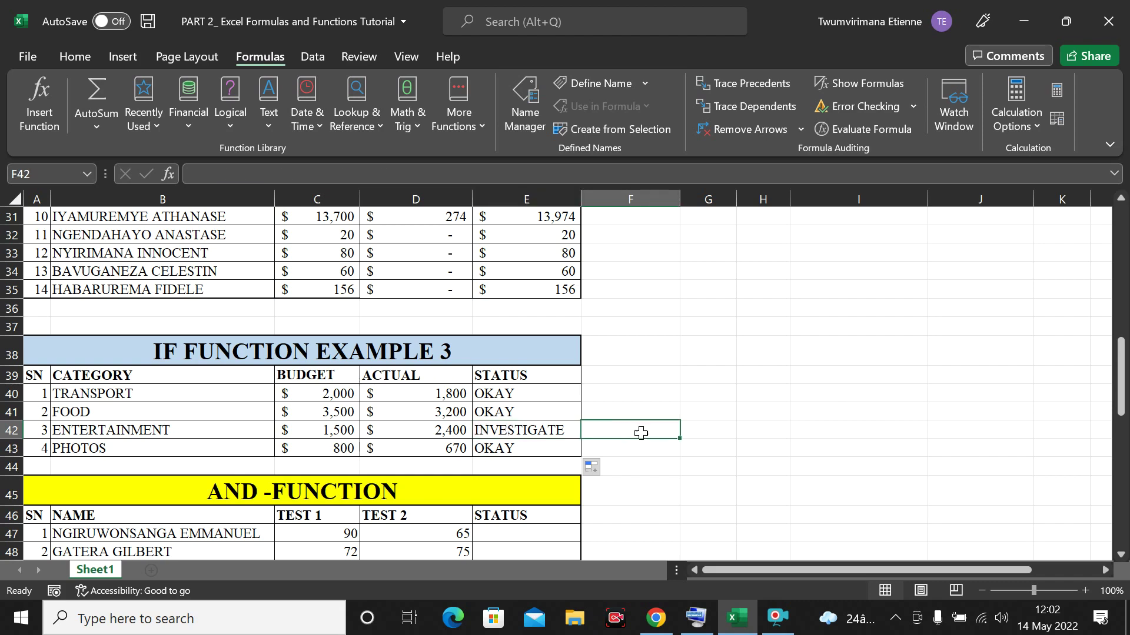
pyautogui.click(710, 433)
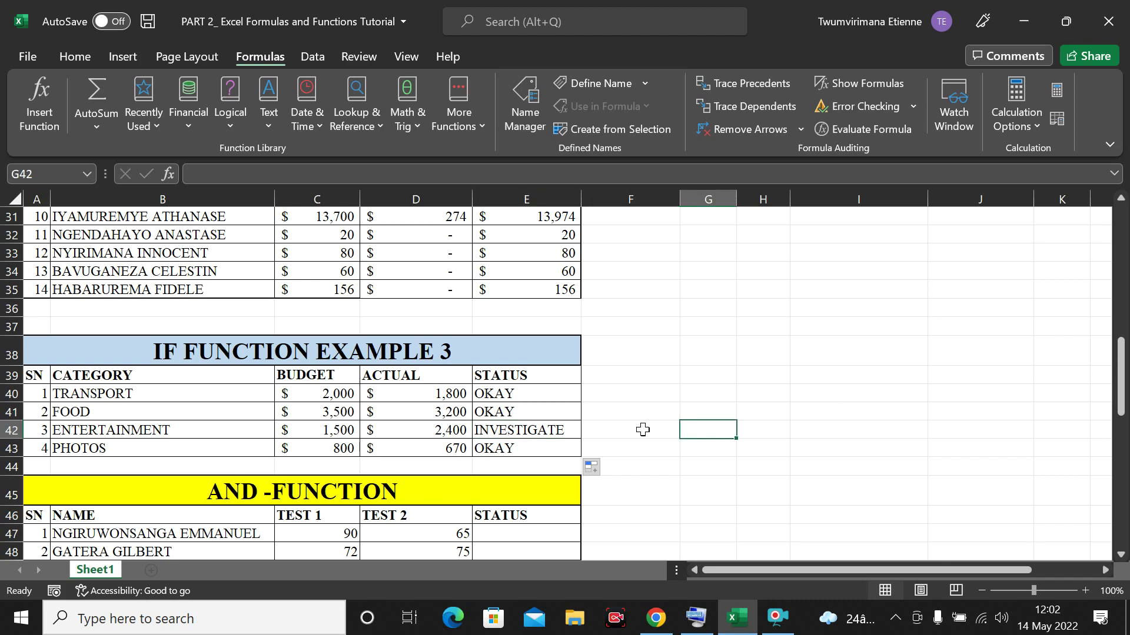
pyautogui.scroll(-2, 686, 416)
pyautogui.scroll(12, 686, 415)
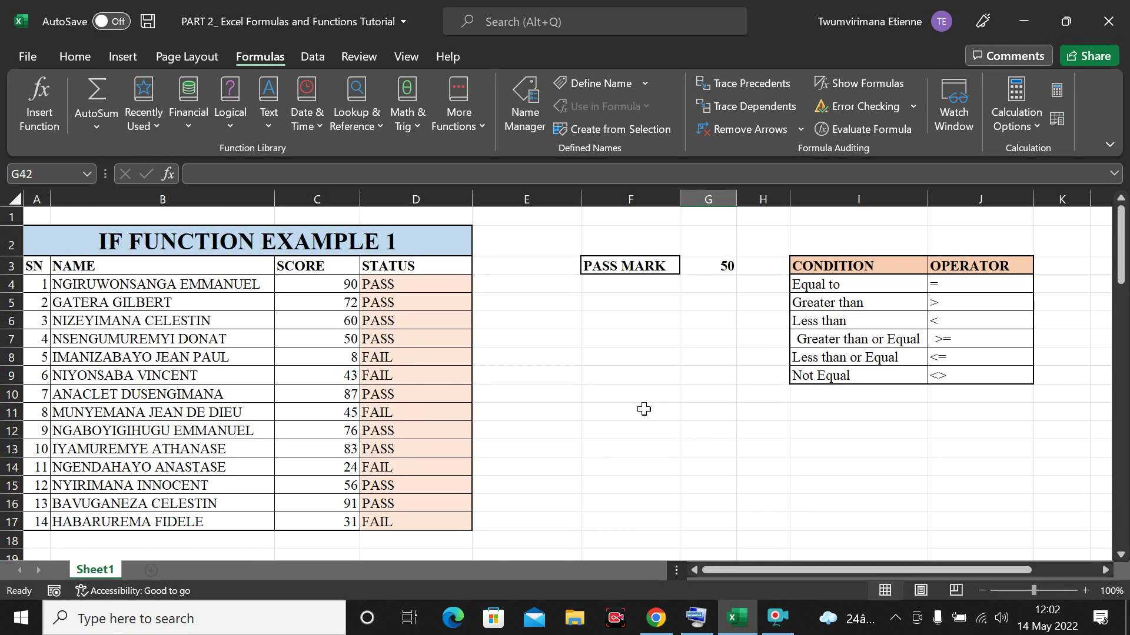
pyautogui.scroll(-1, 644, 408)
pyautogui.scroll(1, 644, 409)
pyautogui.scroll(-2, 644, 409)
pyautogui.scroll(2, 644, 409)
pyautogui.scroll(-10, 644, 409)
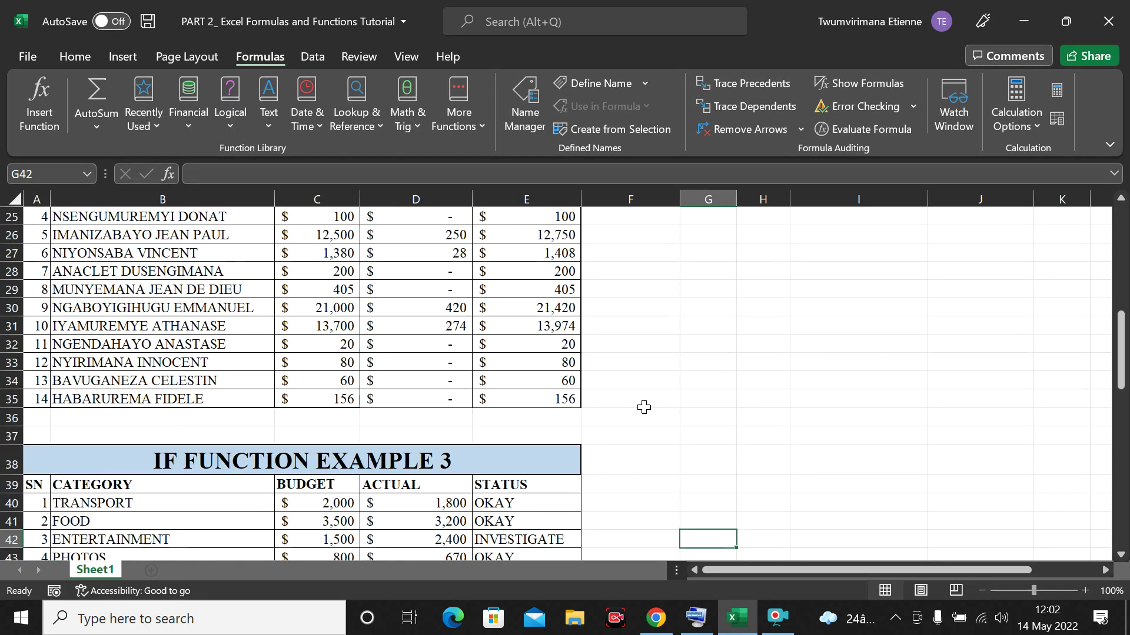
pyautogui.scroll(-2, 644, 407)
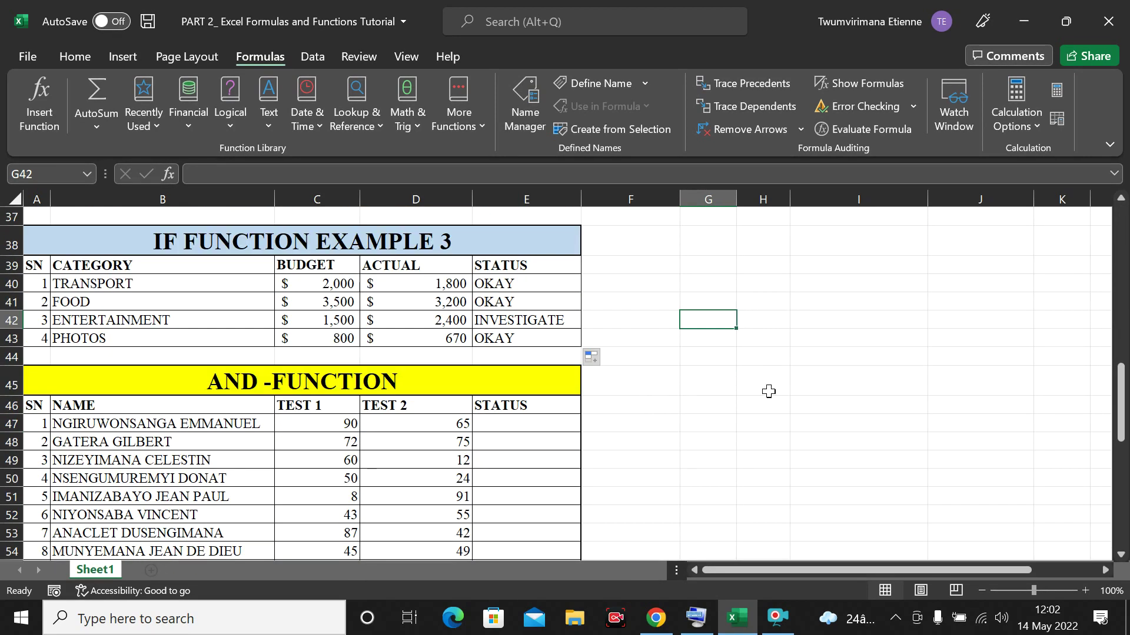
pyautogui.scroll(-2, 760, 390)
pyautogui.scroll(1, 744, 391)
pyautogui.scroll(-2, 728, 388)
pyautogui.scroll(2, 728, 389)
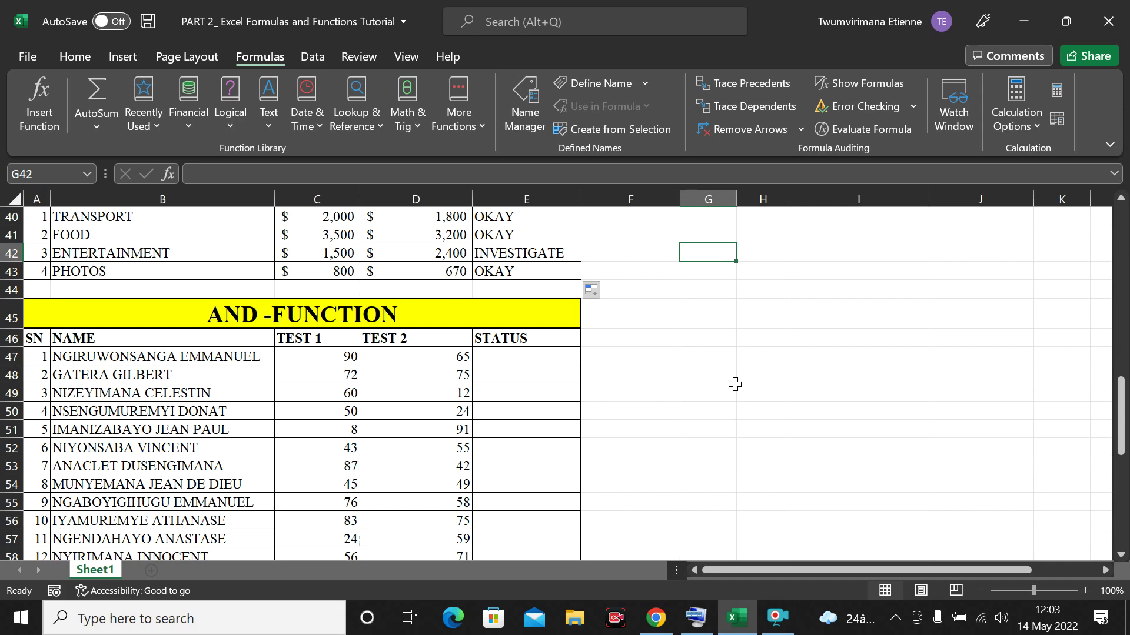
# Review the TEST 1 (90) and TEST 2 (65) scores, then begin a formula in E47.
pyautogui.click(319, 361)
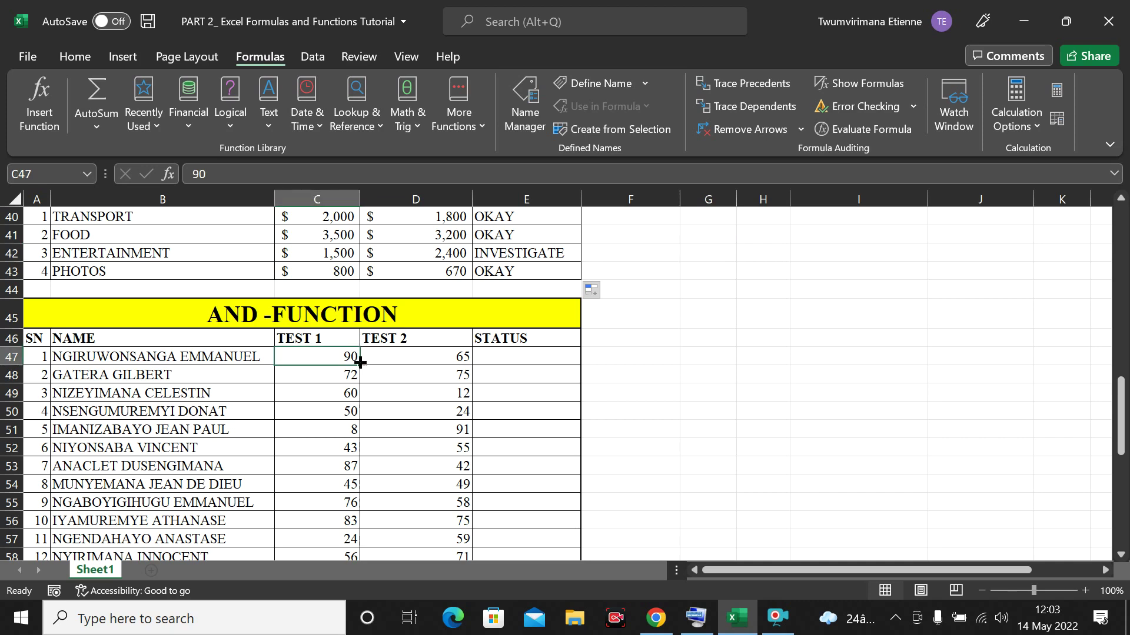
pyautogui.click(399, 356)
pyautogui.click(498, 357)
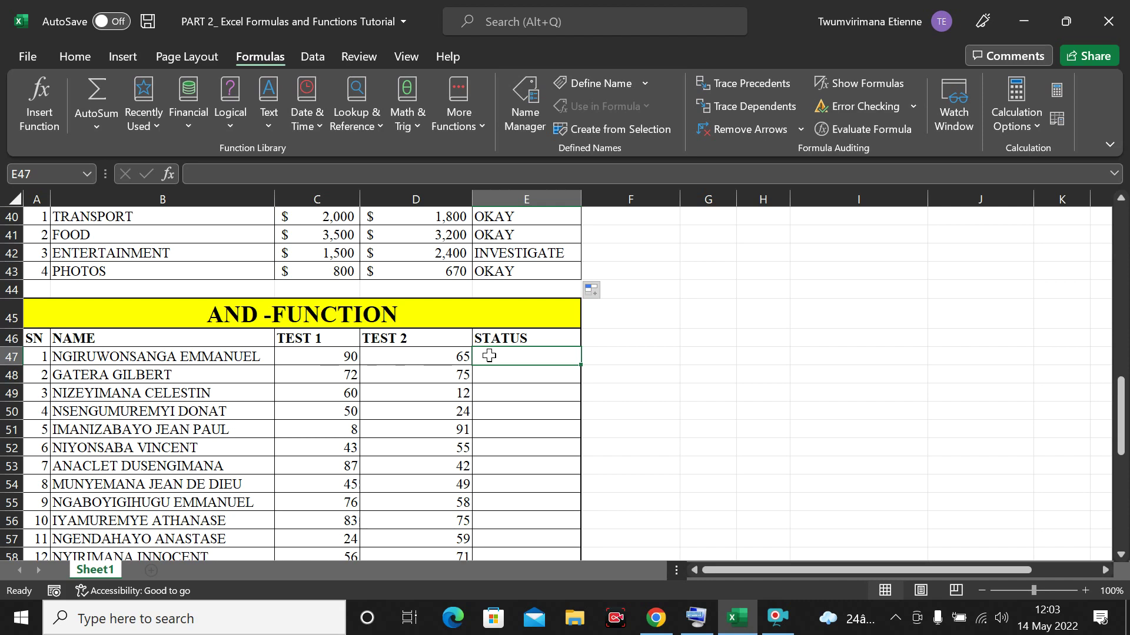
pyautogui.click(340, 356)
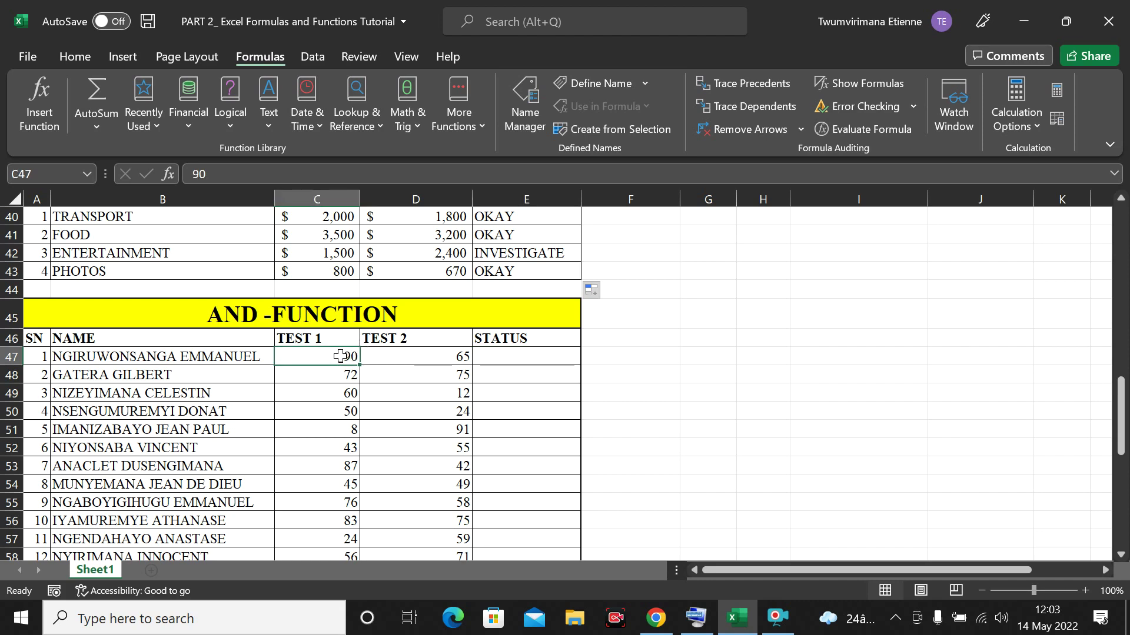
pyautogui.click(386, 356)
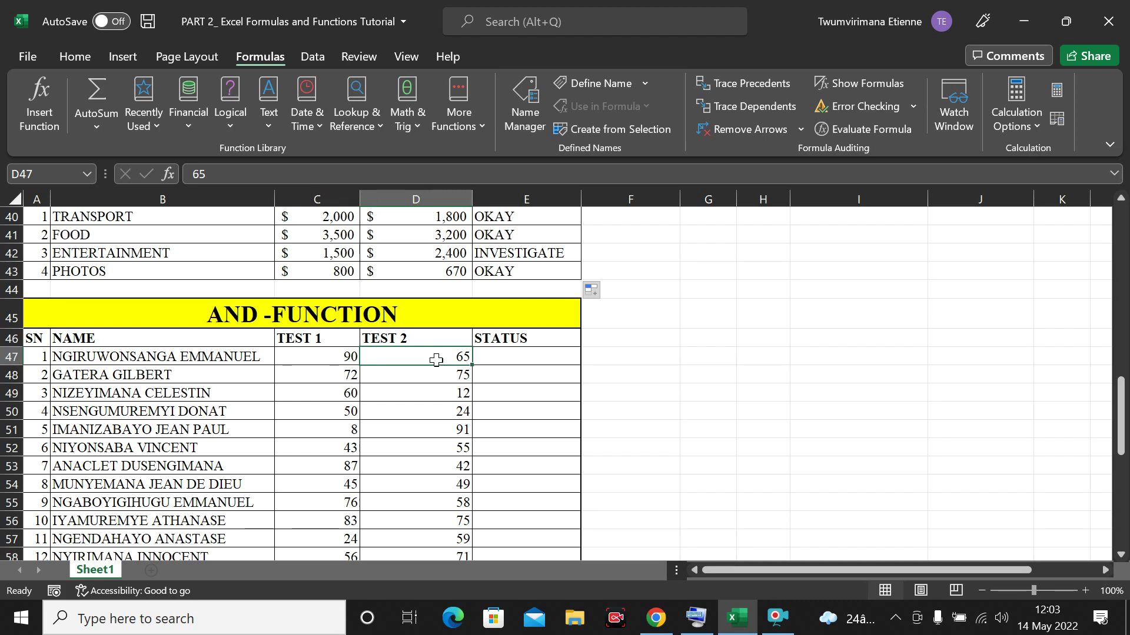
pyautogui.click(494, 352)
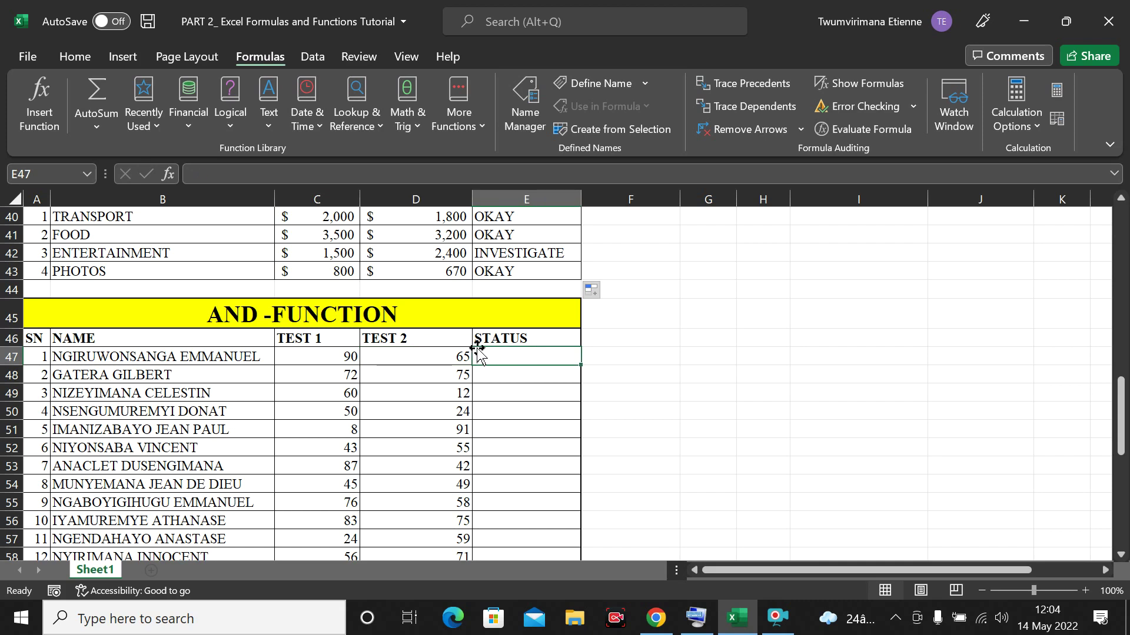
pyautogui.write('=')
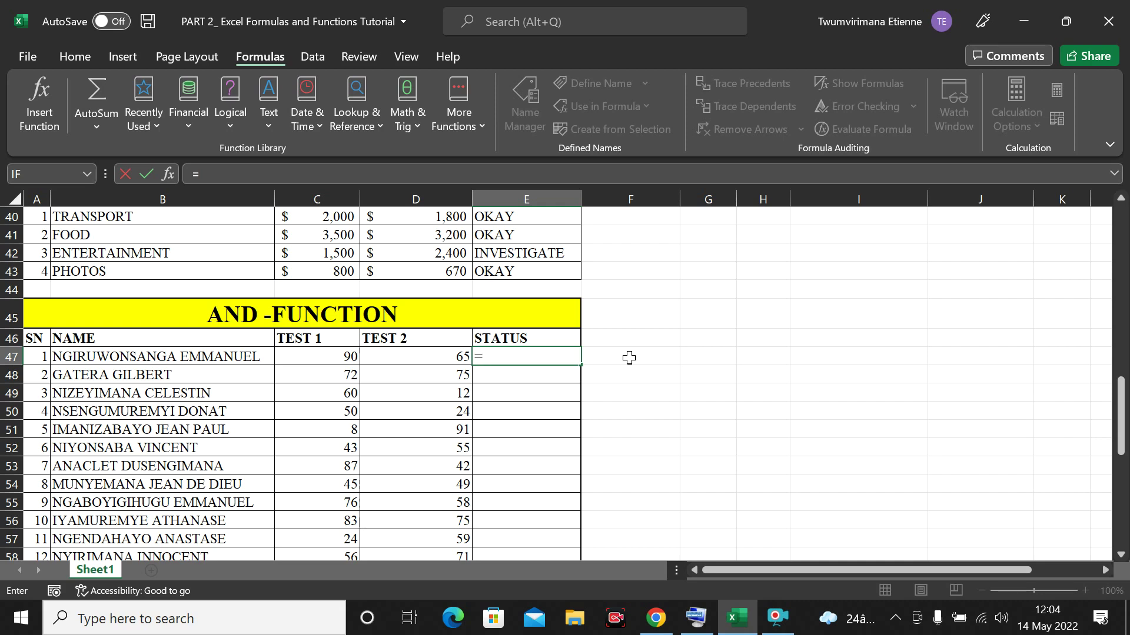
# Type =AND(C47>55,D47>60) in E47, referencing both test scores.
pyautogui.write('AND')
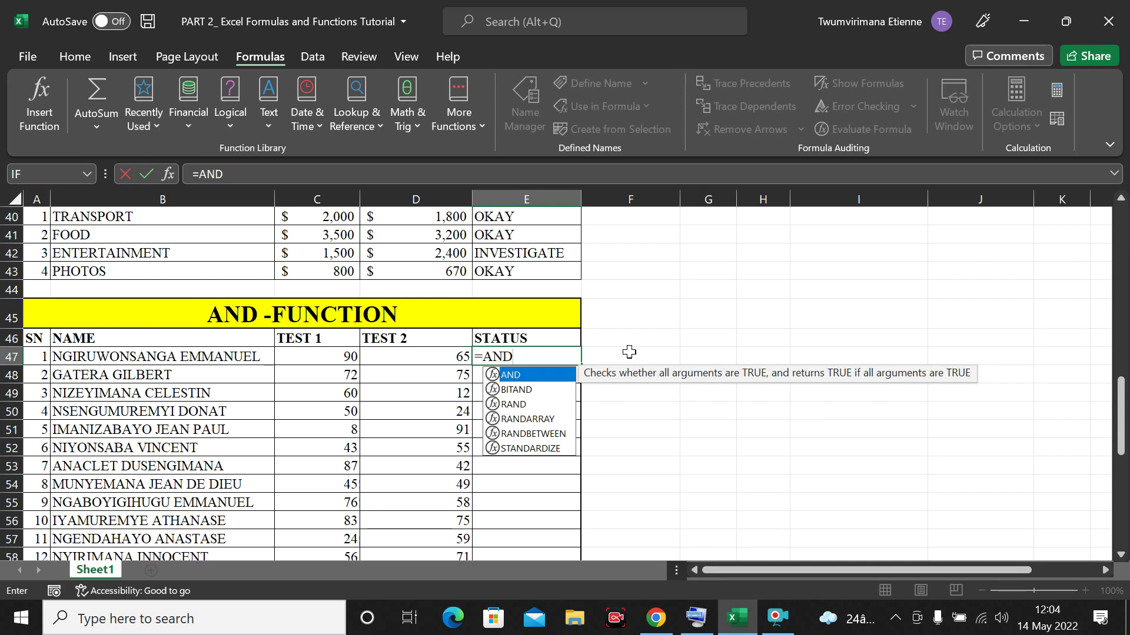
pyautogui.click(19, 114)
pyautogui.write('(')
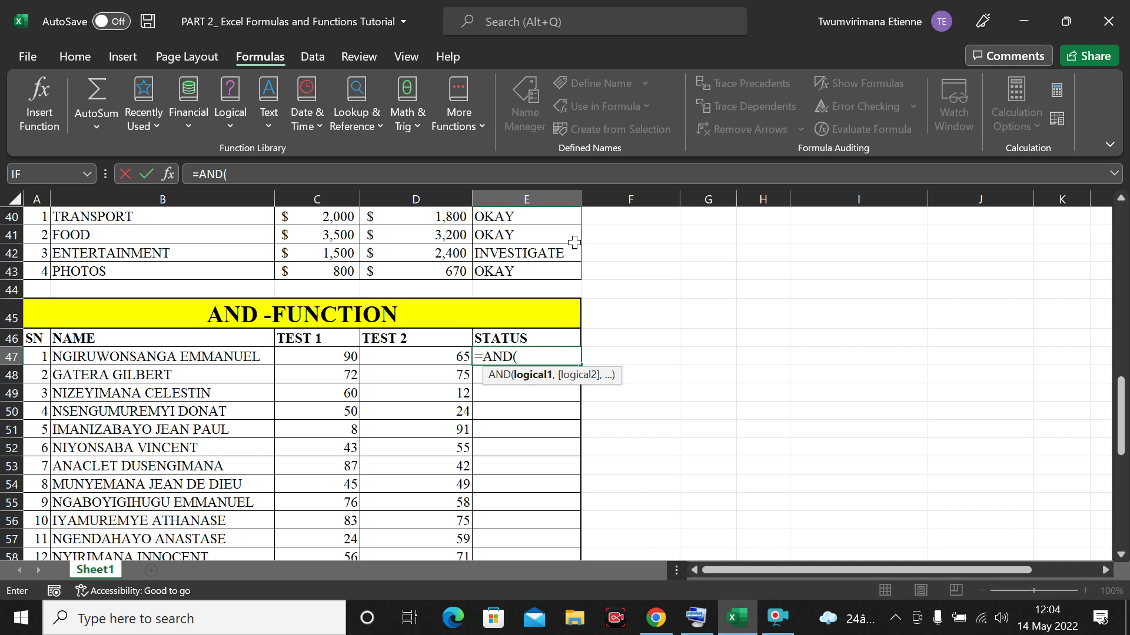
pyautogui.click(343, 358)
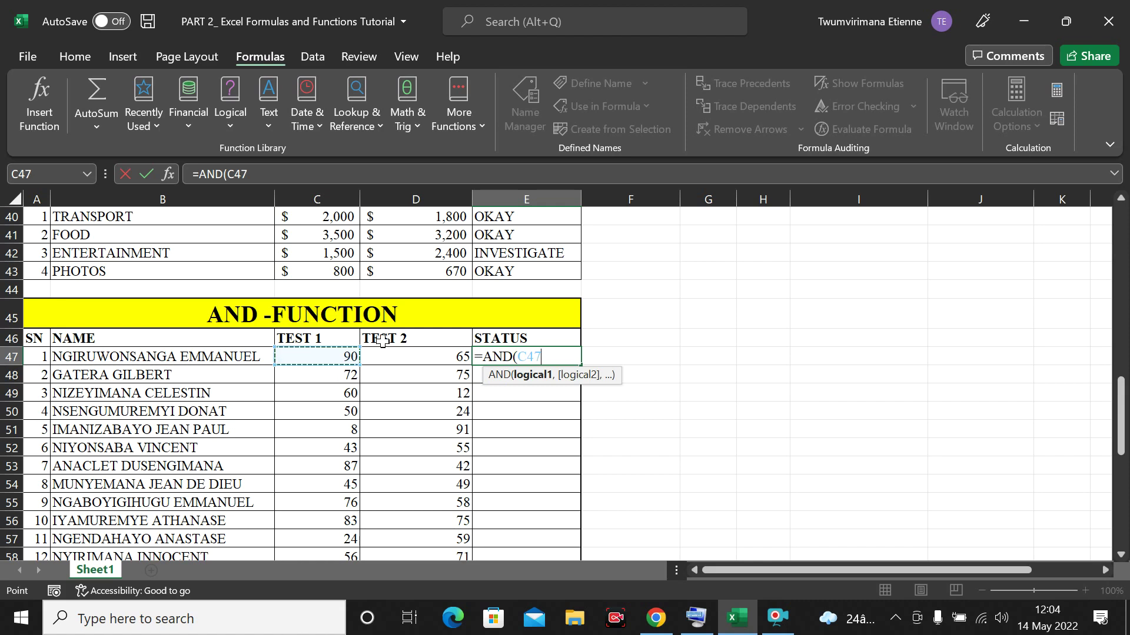
pyautogui.write('>55')
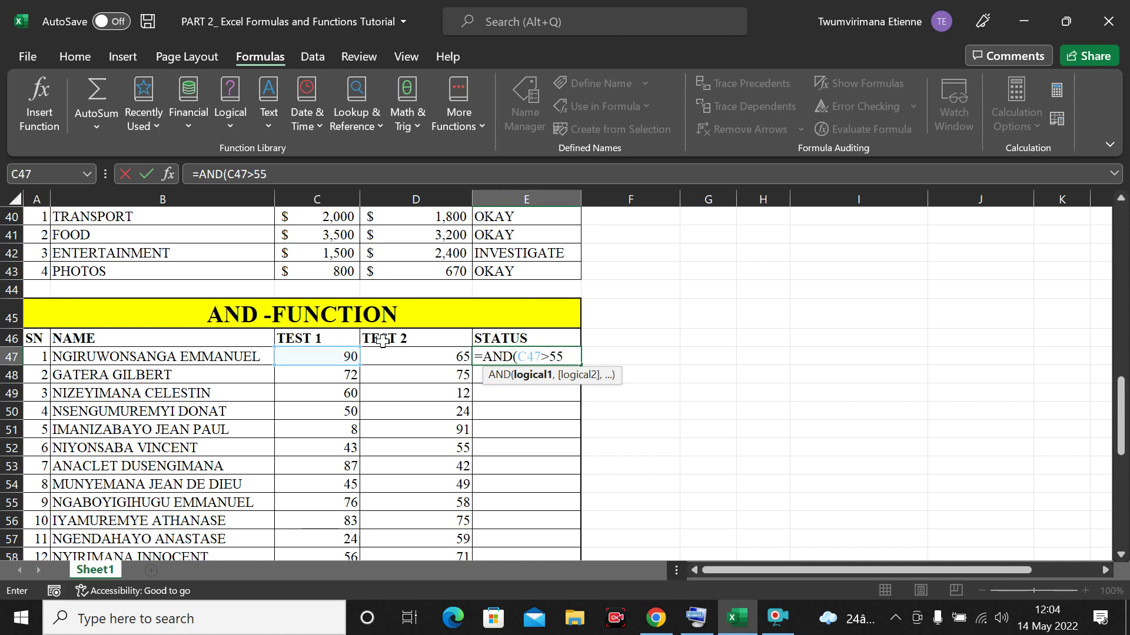
pyautogui.write(',')
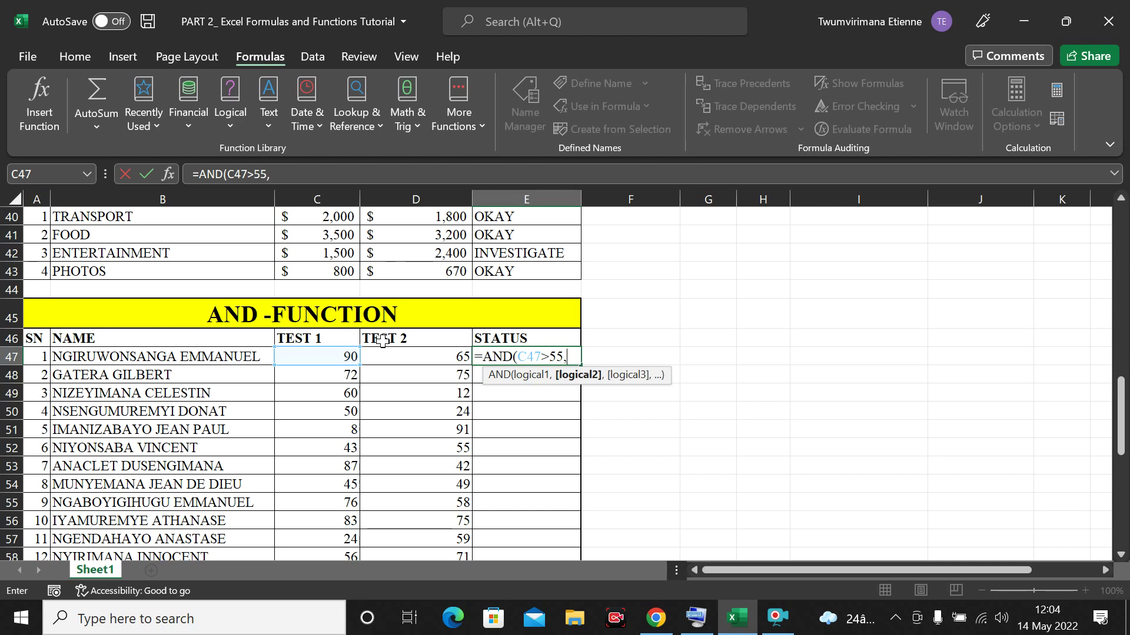
pyautogui.click(413, 356)
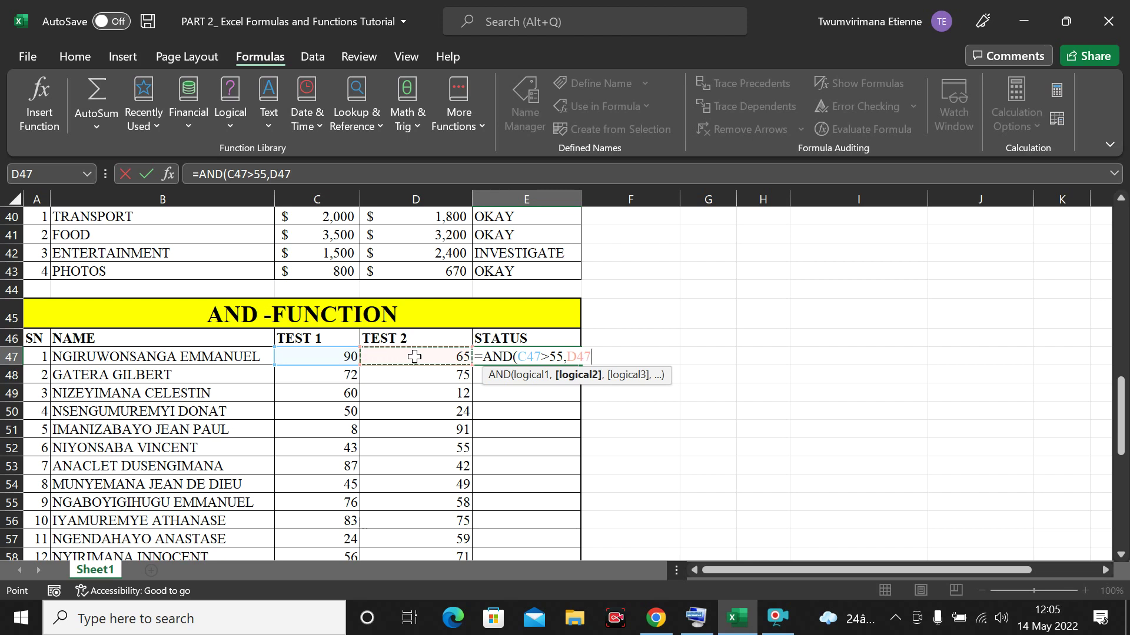
pyautogui.write('>60')
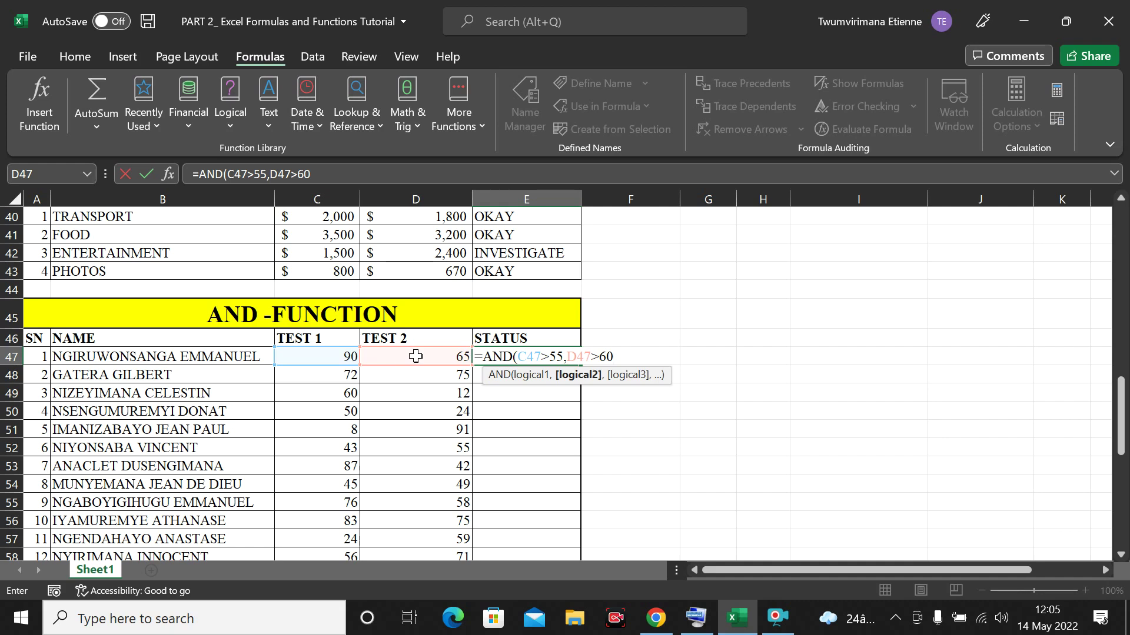
# Complete =AND(C47>55,D47>60) in E47 and fill it down toward row 60.
pyautogui.write(')')
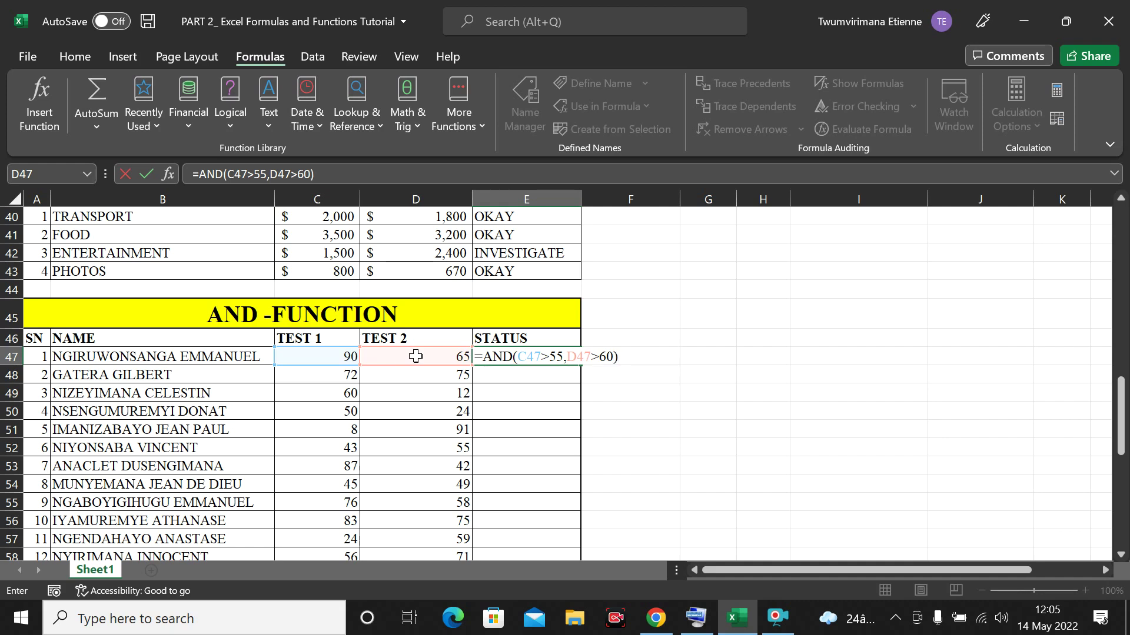
pyautogui.press('Return')
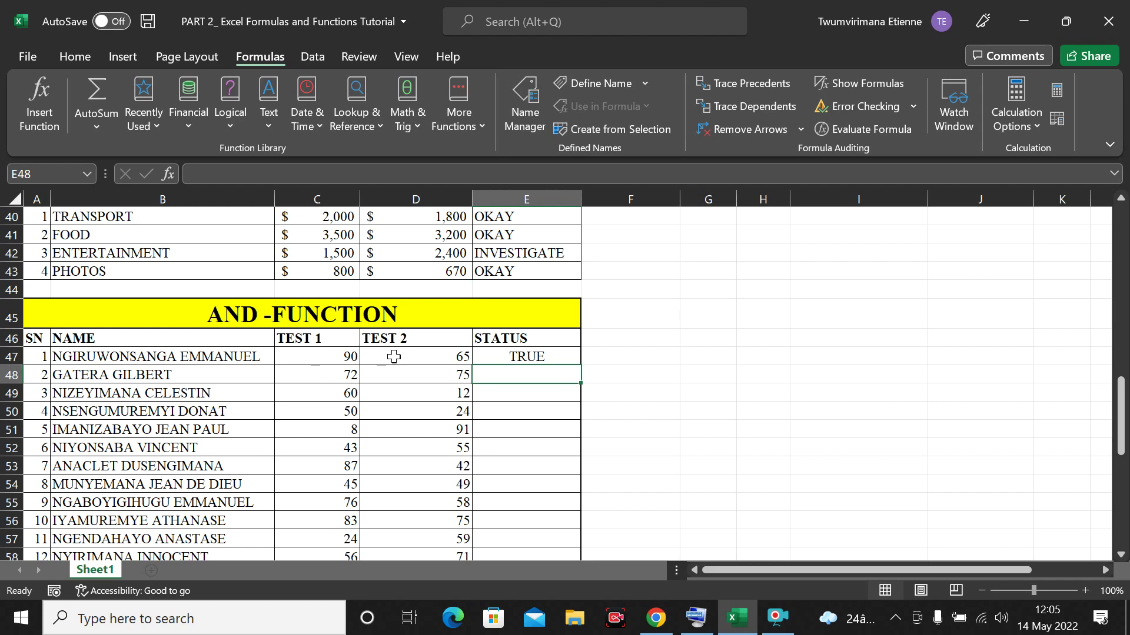
pyautogui.click(517, 357)
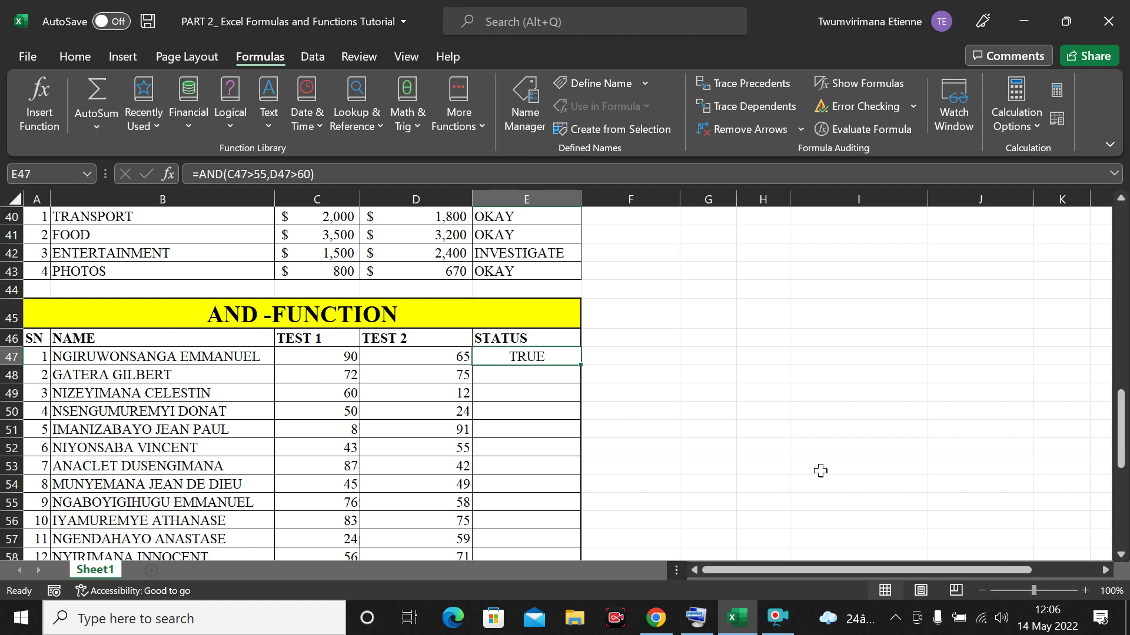
pyautogui.scroll(-2, 820, 469)
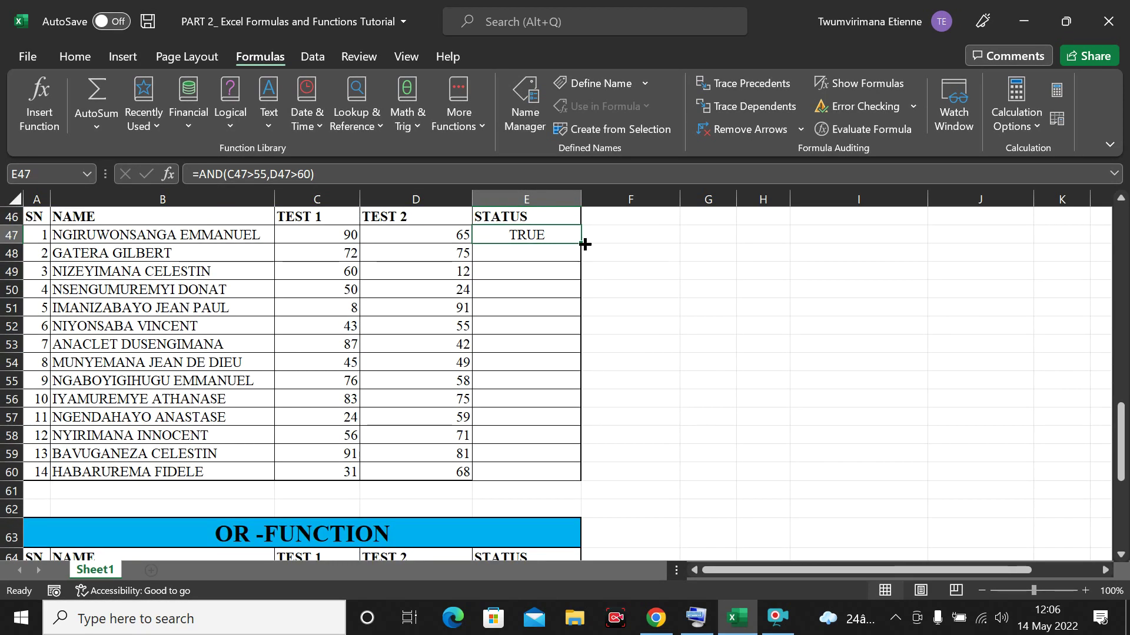
pyautogui.moveTo(582, 244); pyautogui.dragTo(586, 479)
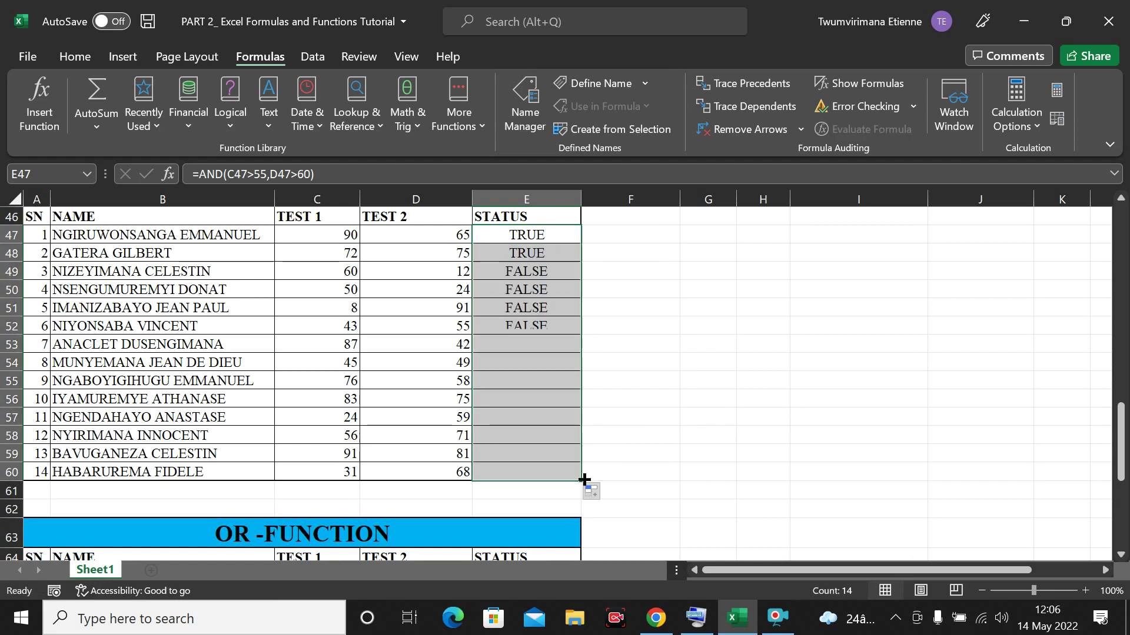
# Finish filling the AND formula through E60 and compare students' TEST 1 and TEST 2 scores with their TRUE/FALSE results.
pyautogui.click(493, 277)
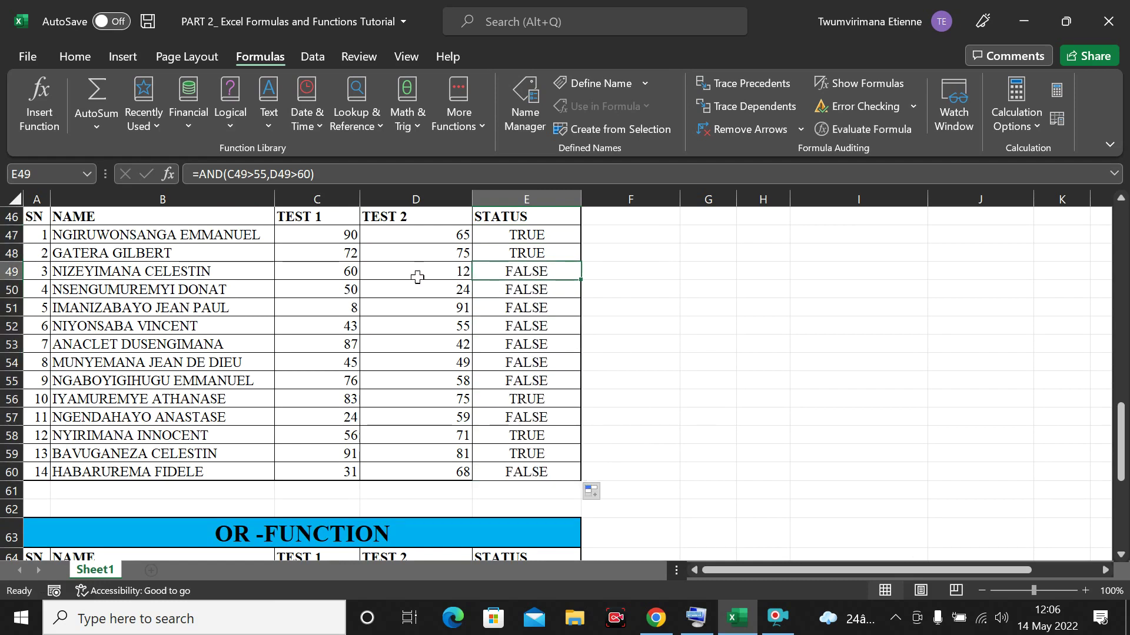
pyautogui.click(339, 273)
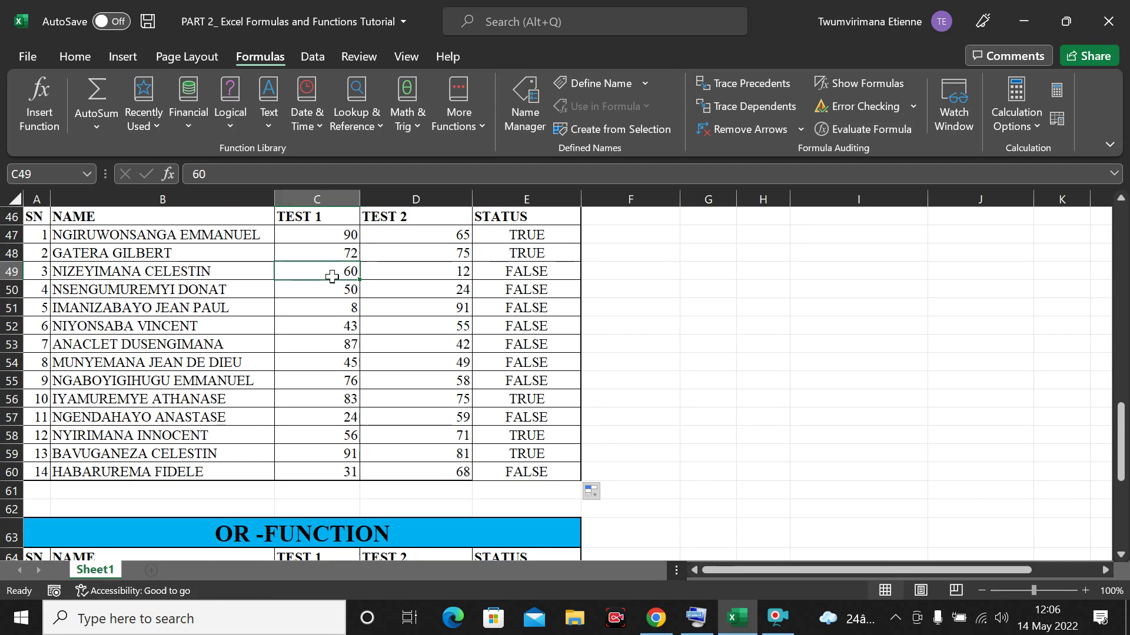
pyautogui.click(422, 277)
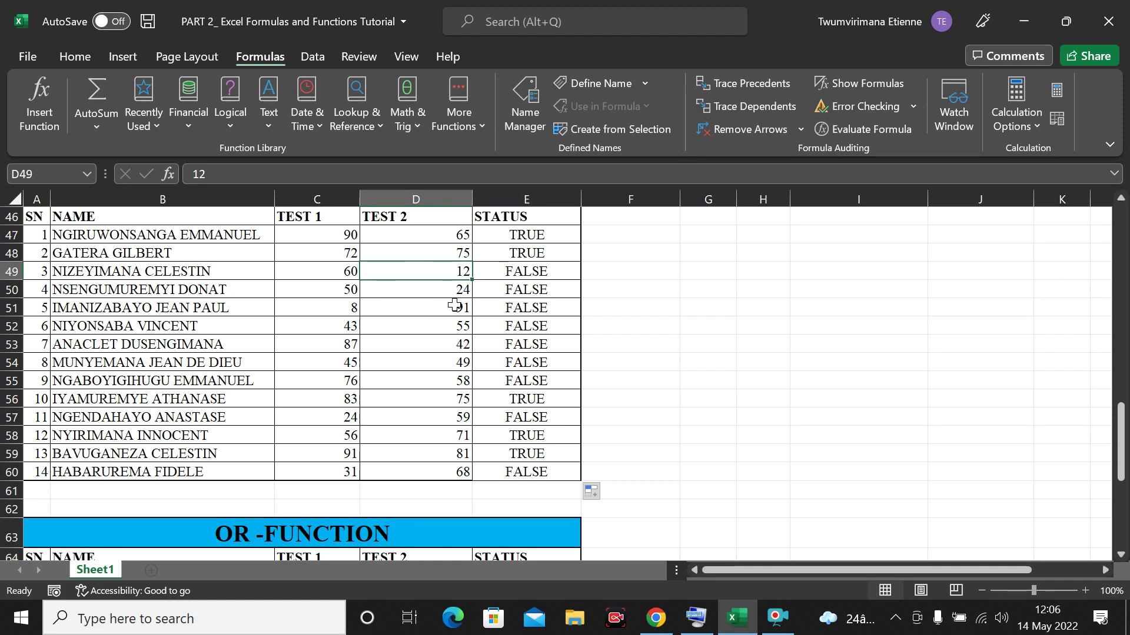
pyautogui.scroll(1, 349, 325)
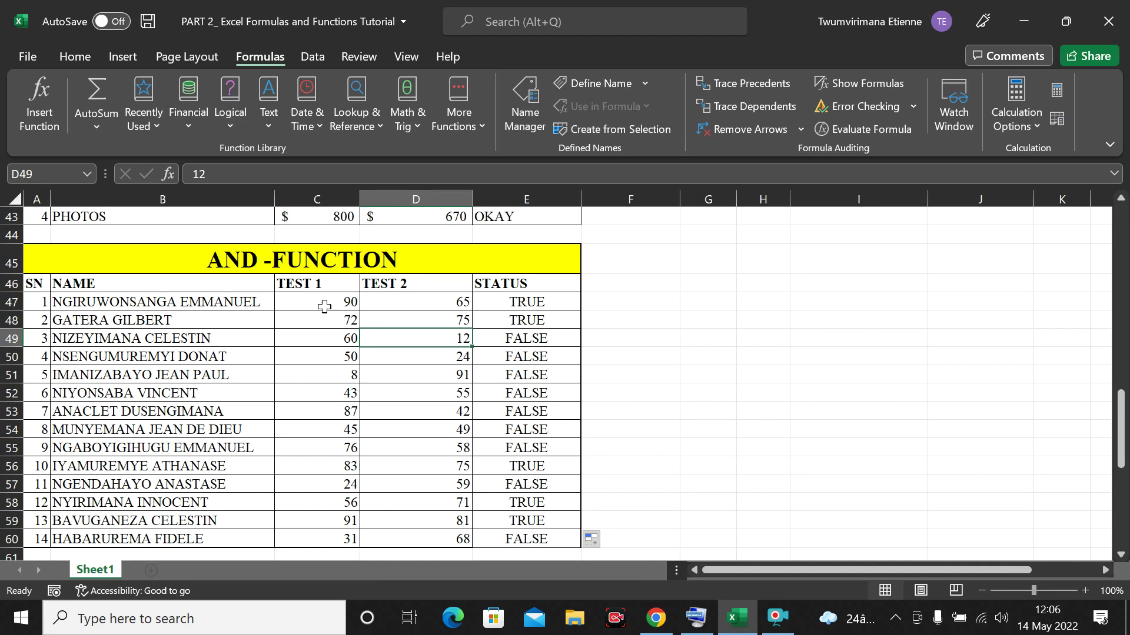
pyautogui.click(344, 302)
pyautogui.click(379, 302)
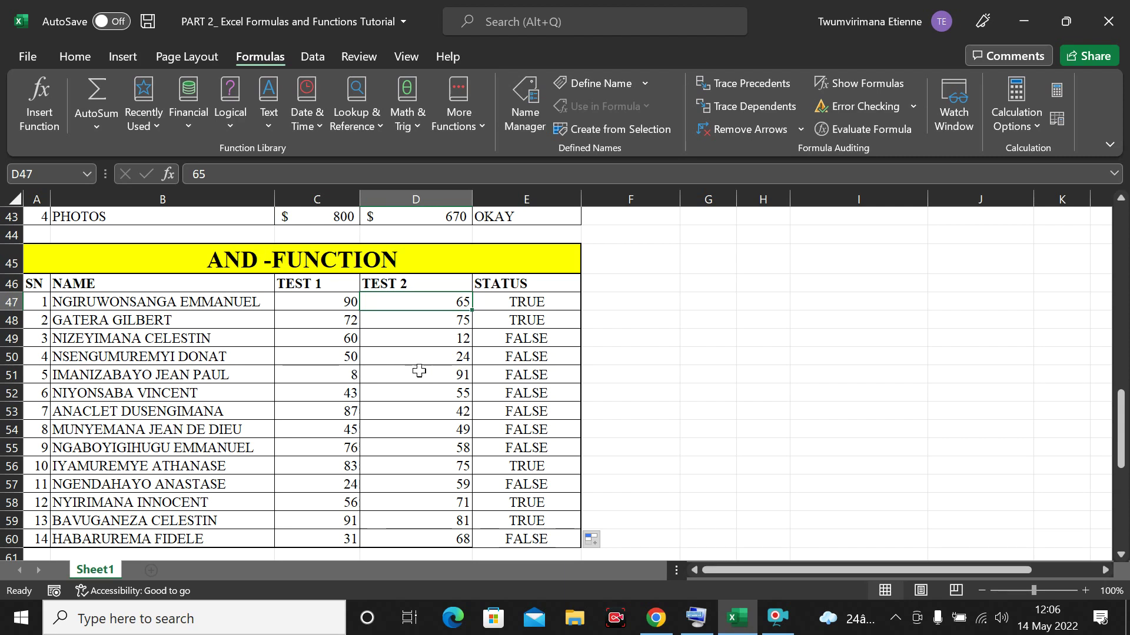
# Scroll down to the OR-FUNCTION table and select its first STATUS cell, E65.
pyautogui.scroll(-2, 567, 446)
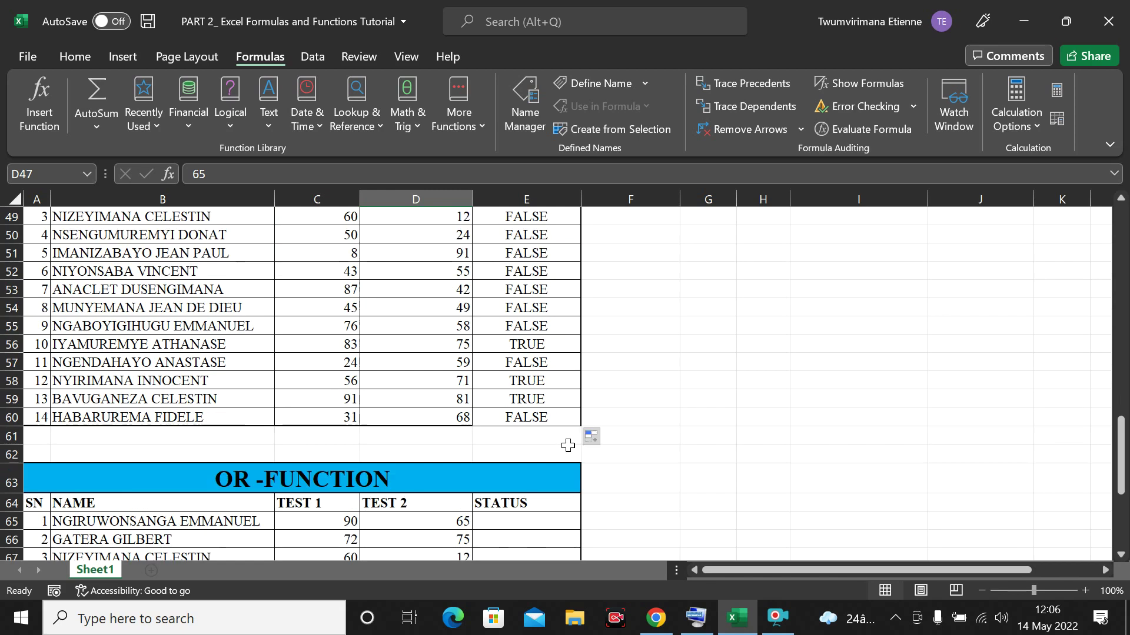
pyautogui.scroll(5, 567, 446)
pyautogui.click(633, 444)
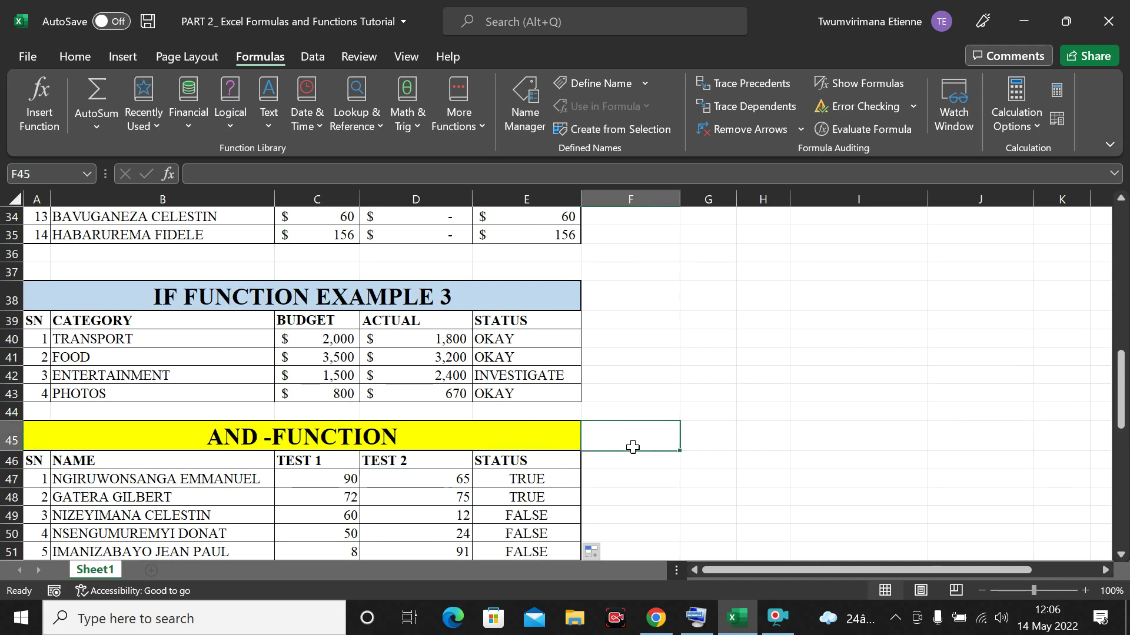
pyautogui.click(686, 475)
pyautogui.click(768, 467)
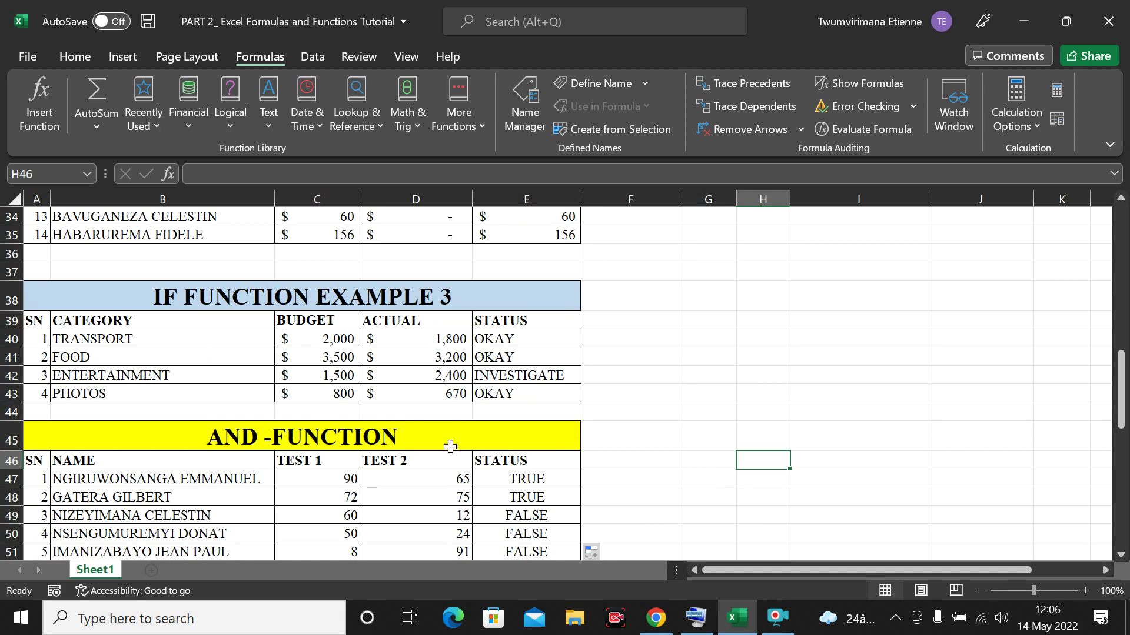
pyautogui.scroll(-6, 577, 436)
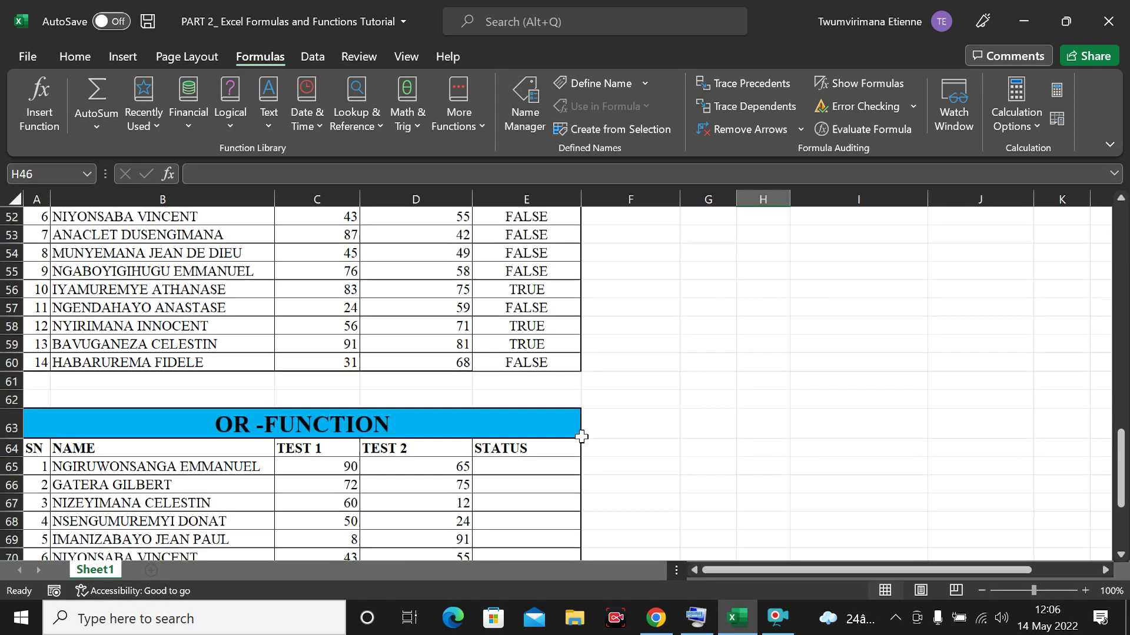
pyautogui.scroll(-3, 581, 436)
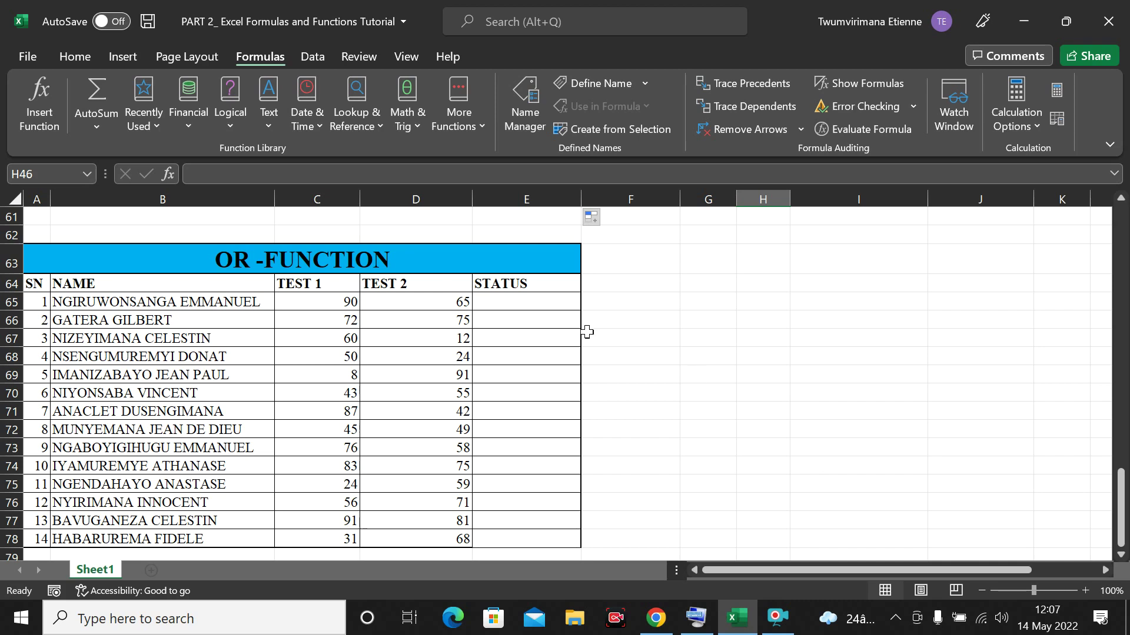
pyautogui.click(496, 303)
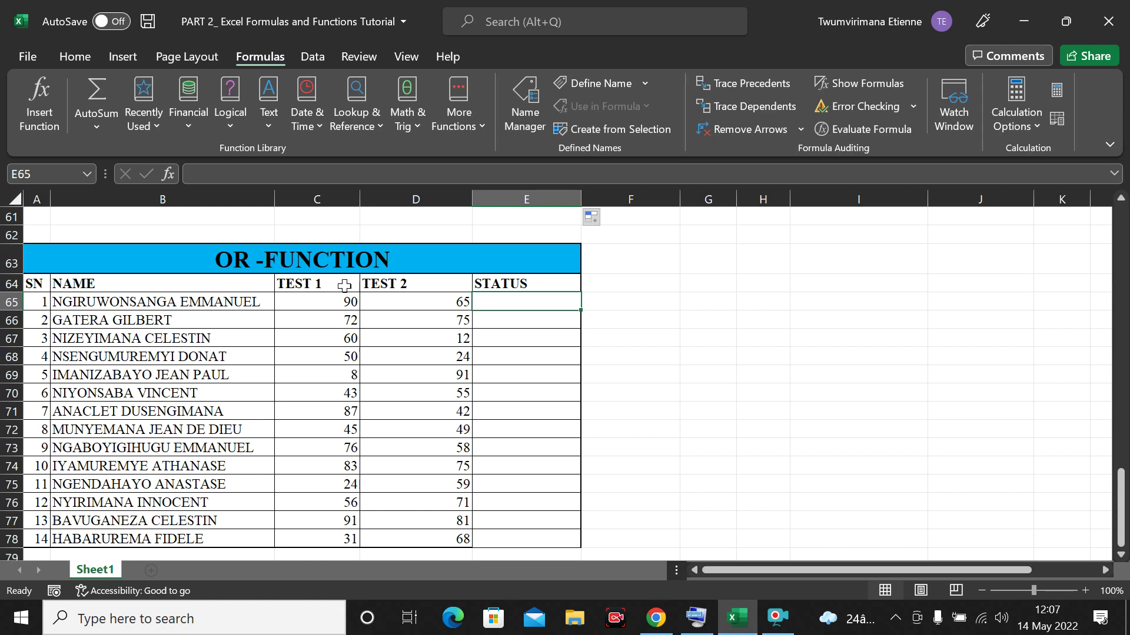
pyautogui.click(325, 305)
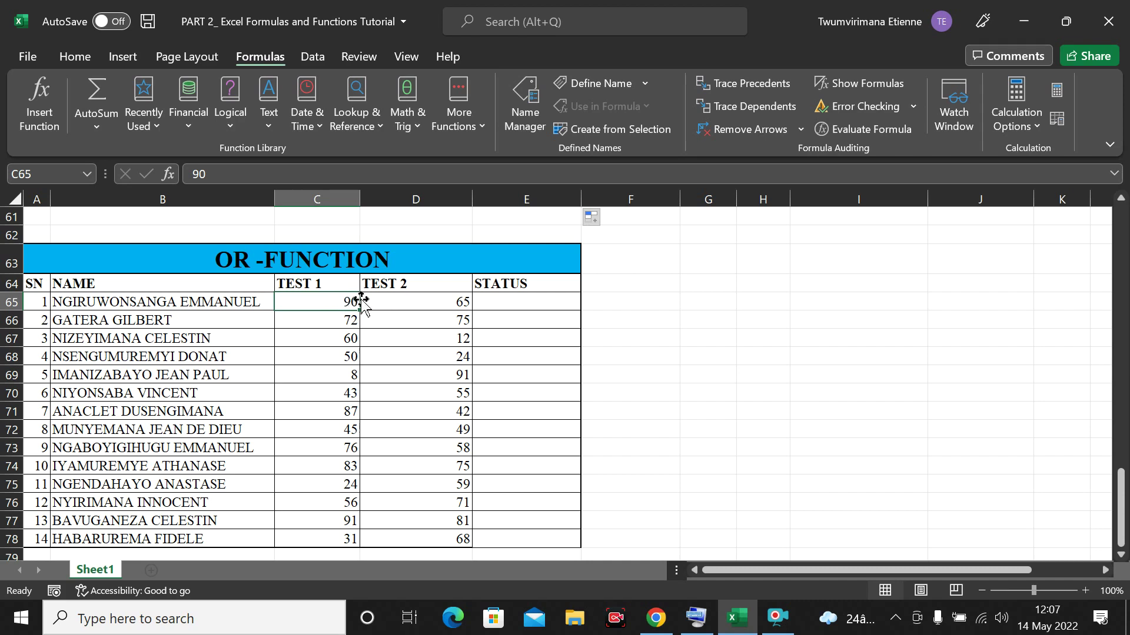
pyautogui.click(406, 301)
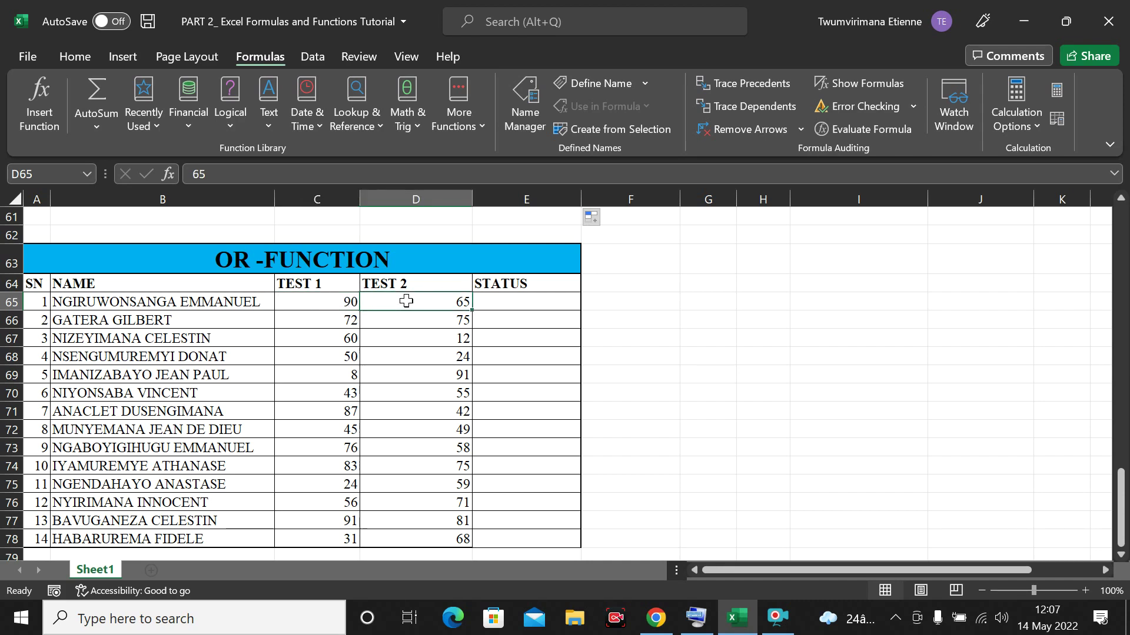
pyautogui.click(320, 301)
pyautogui.click(409, 298)
pyautogui.click(333, 303)
pyautogui.click(436, 300)
pyautogui.click(338, 302)
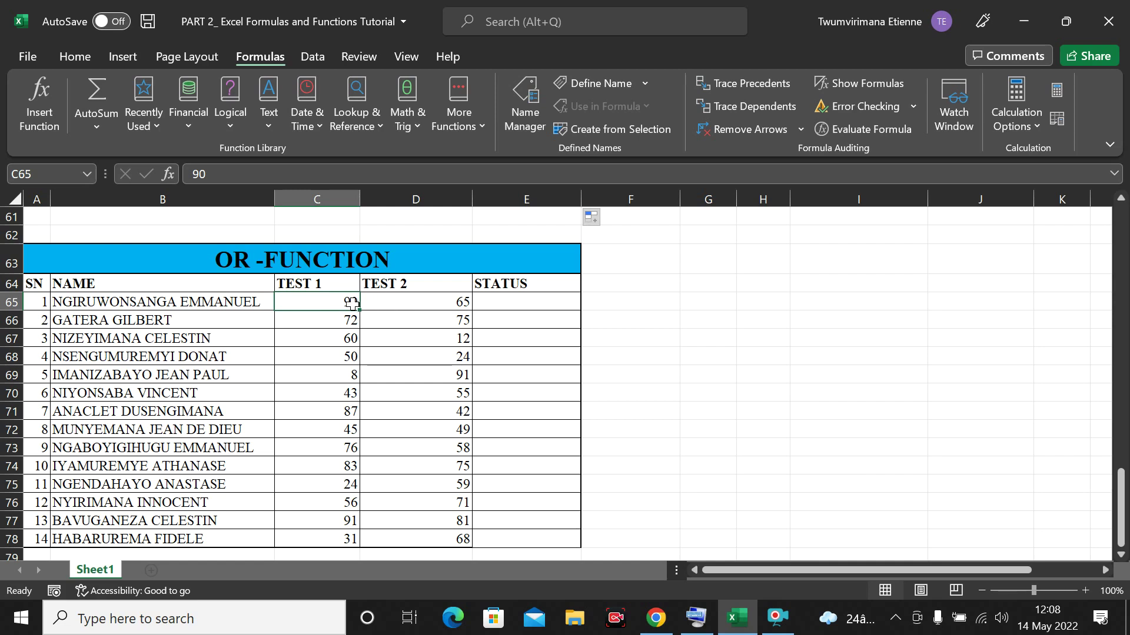
pyautogui.click(491, 302)
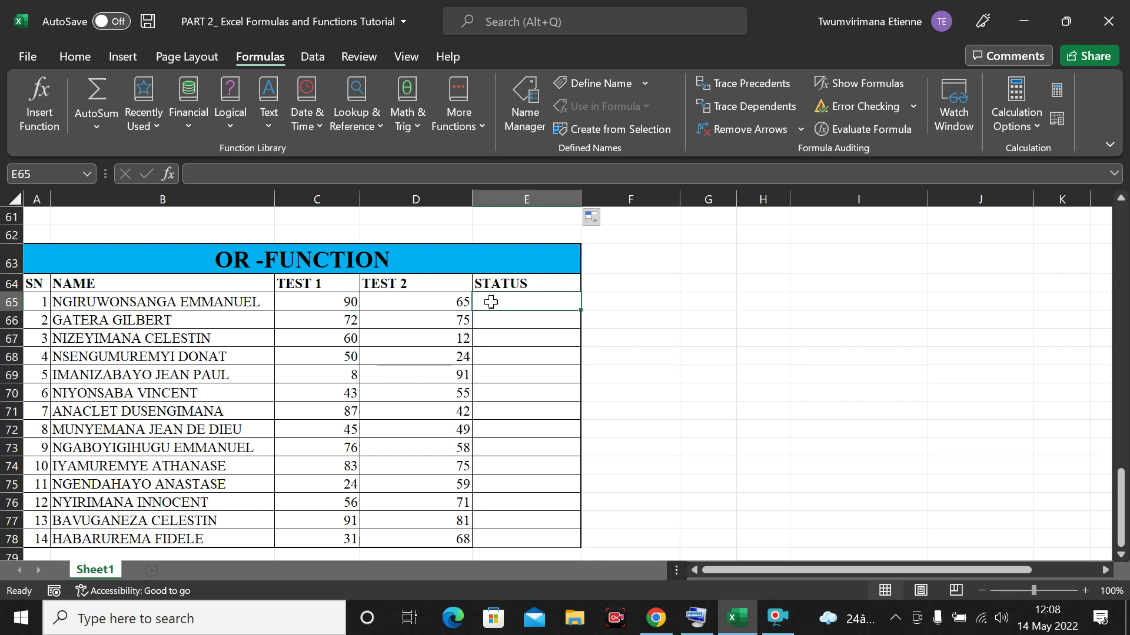
# Enter =OR(C65>50,D65>60) in E65 so the first student's status reads TRUE.
pyautogui.write('=')
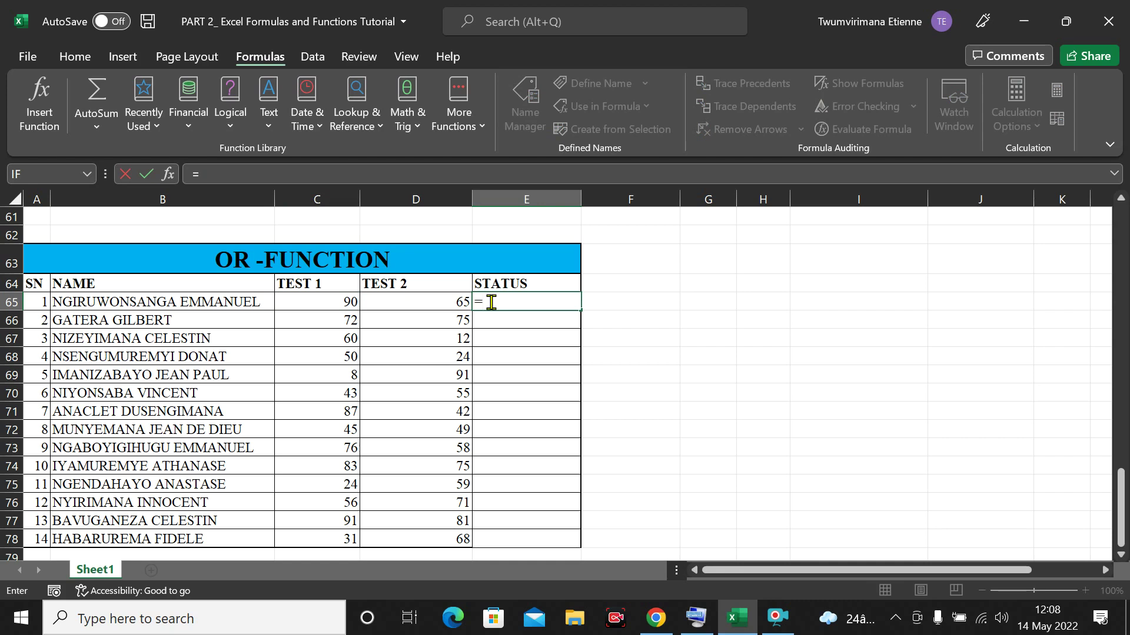
pyautogui.write('OR')
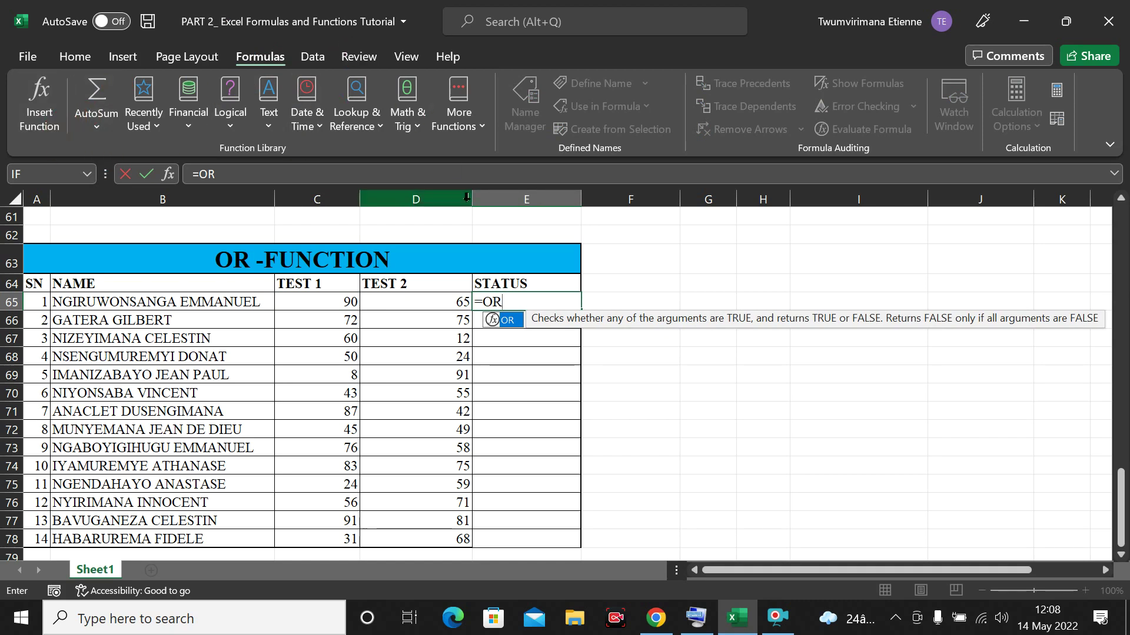
pyautogui.write('(')
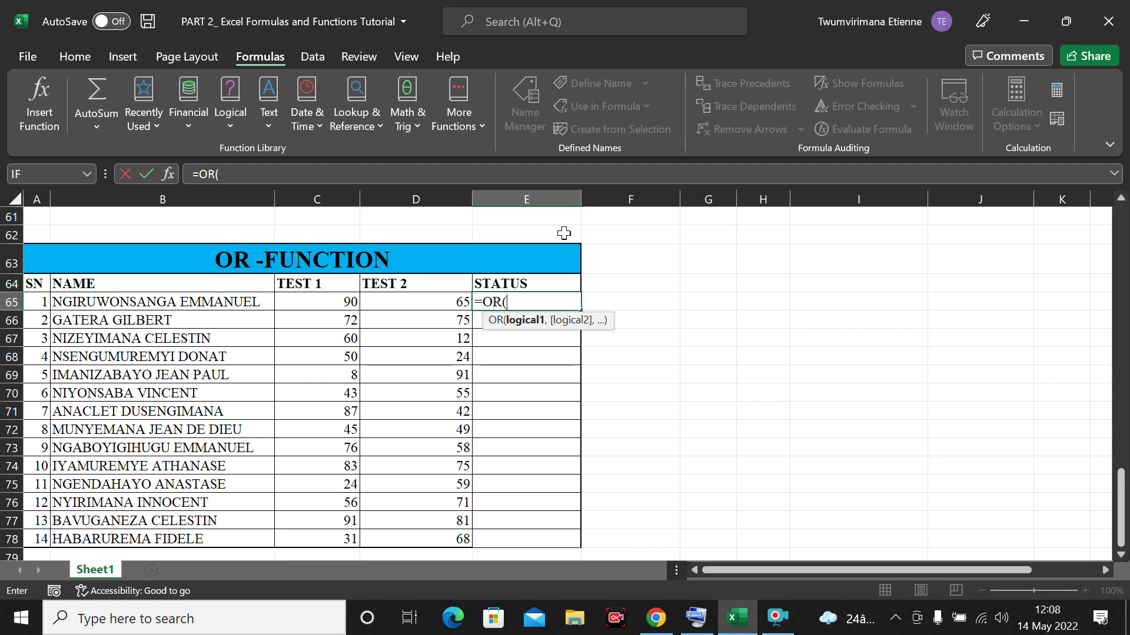
pyautogui.click(333, 299)
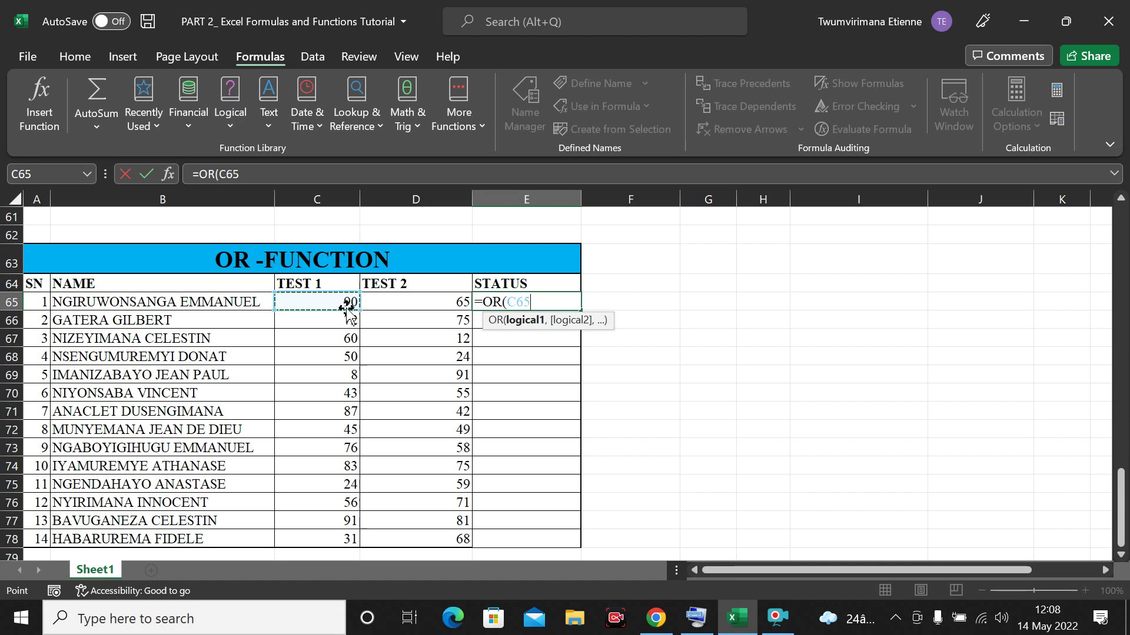
pyautogui.write('>50')
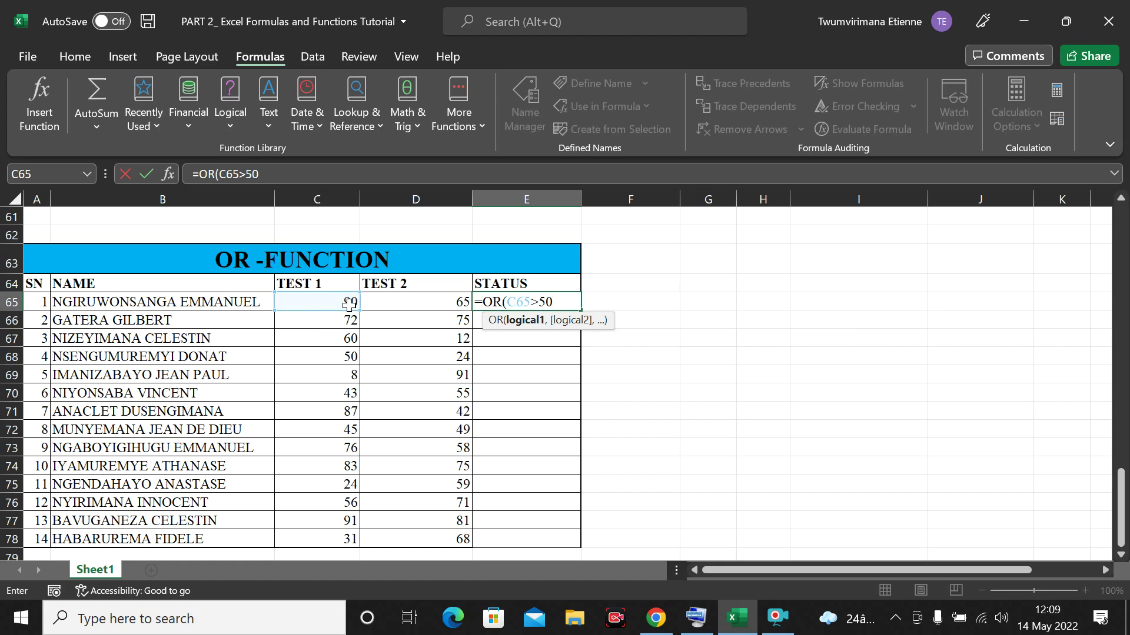
pyautogui.write(',')
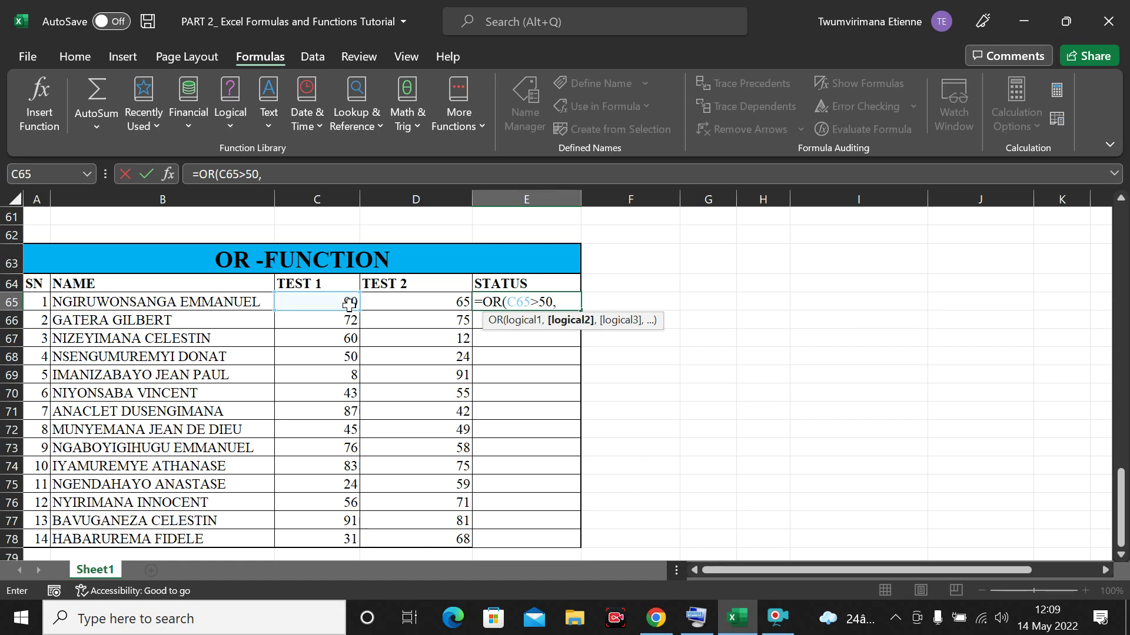
pyautogui.click(407, 302)
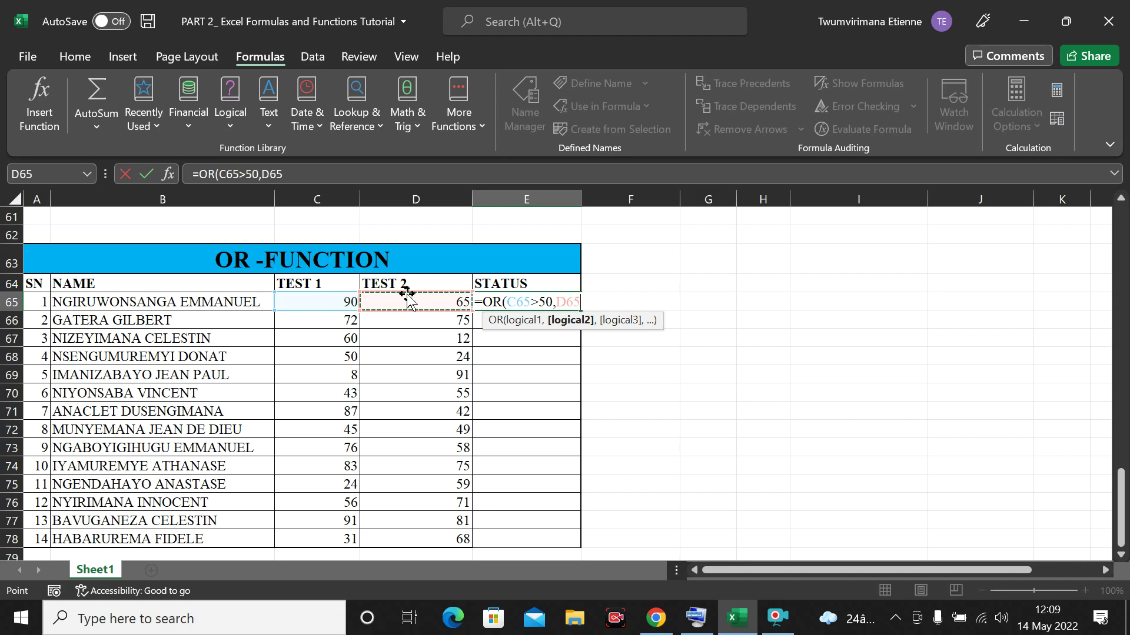
pyautogui.write('>60')
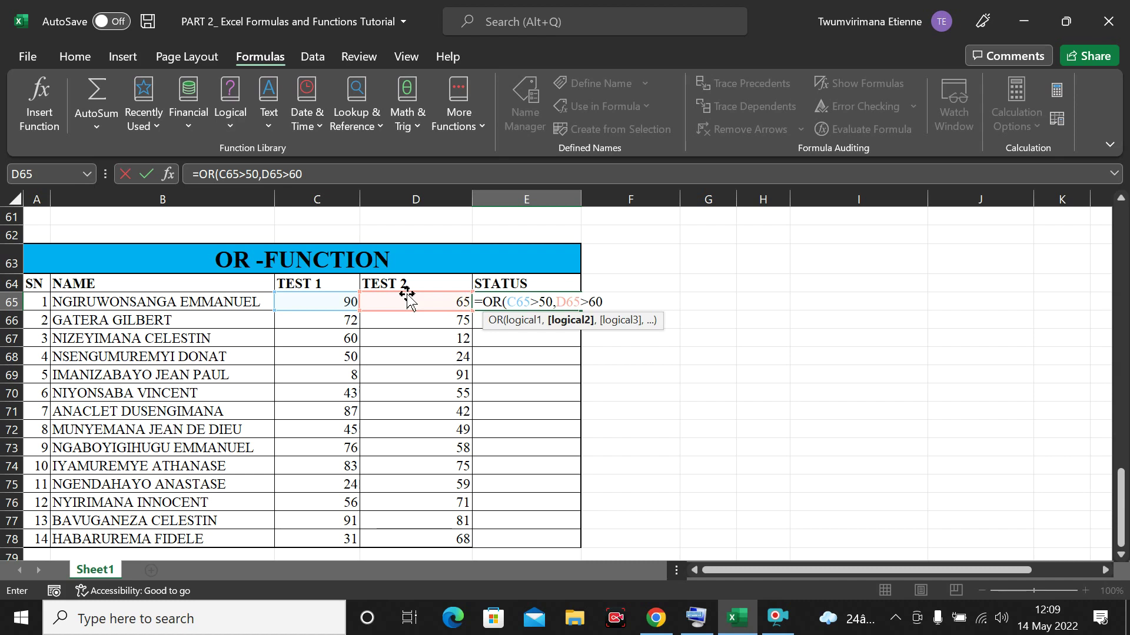
pyautogui.write(')')
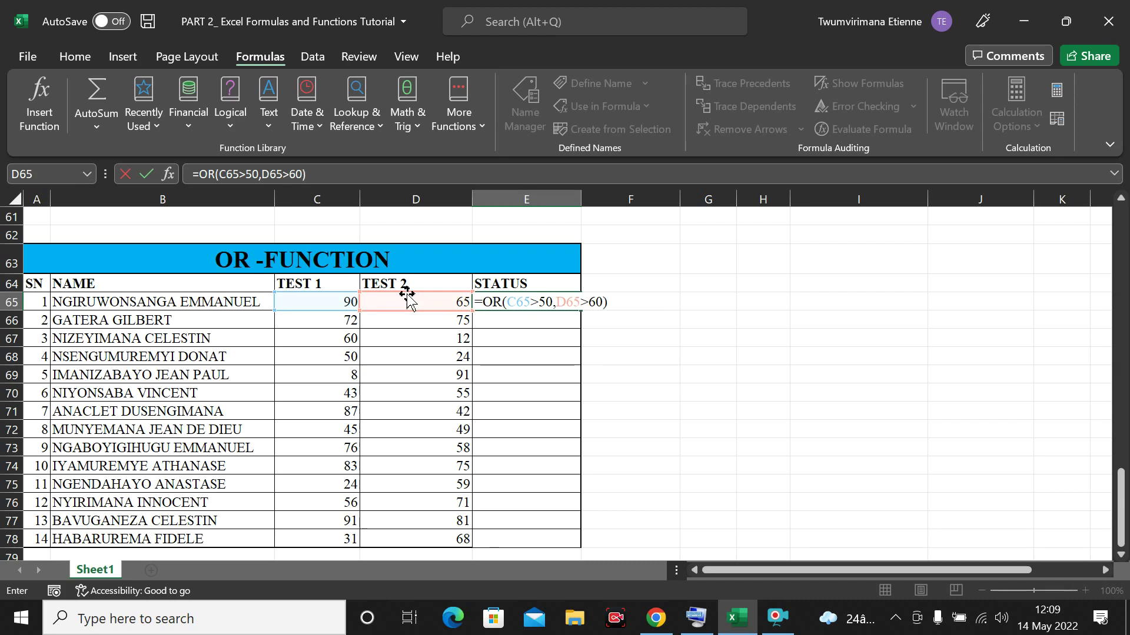
pyautogui.press('Return')
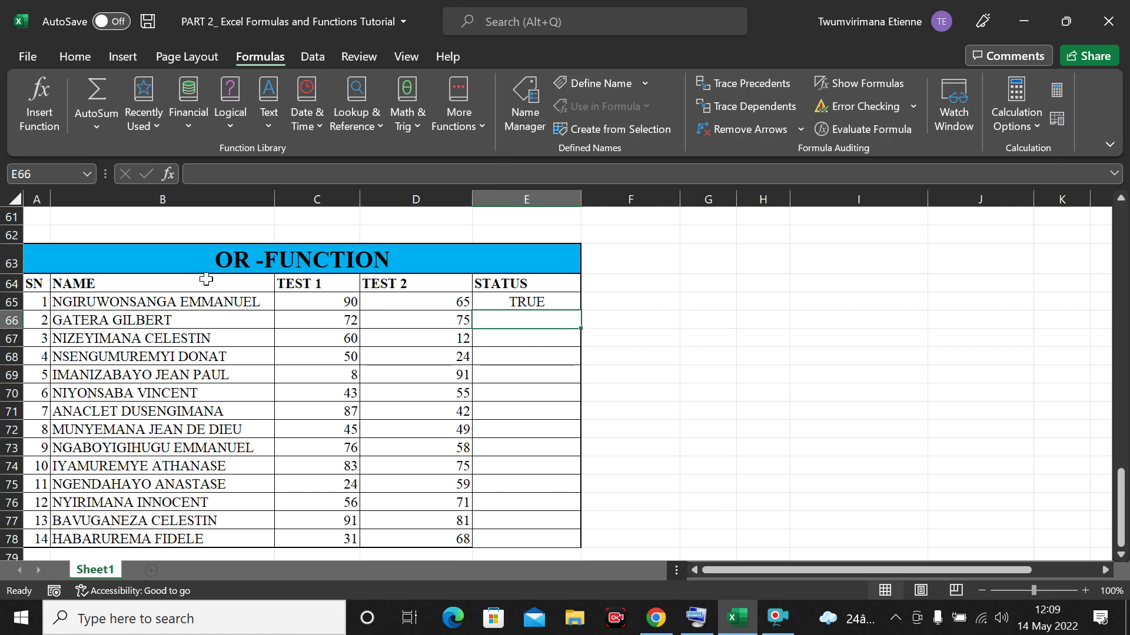
pyautogui.click(329, 299)
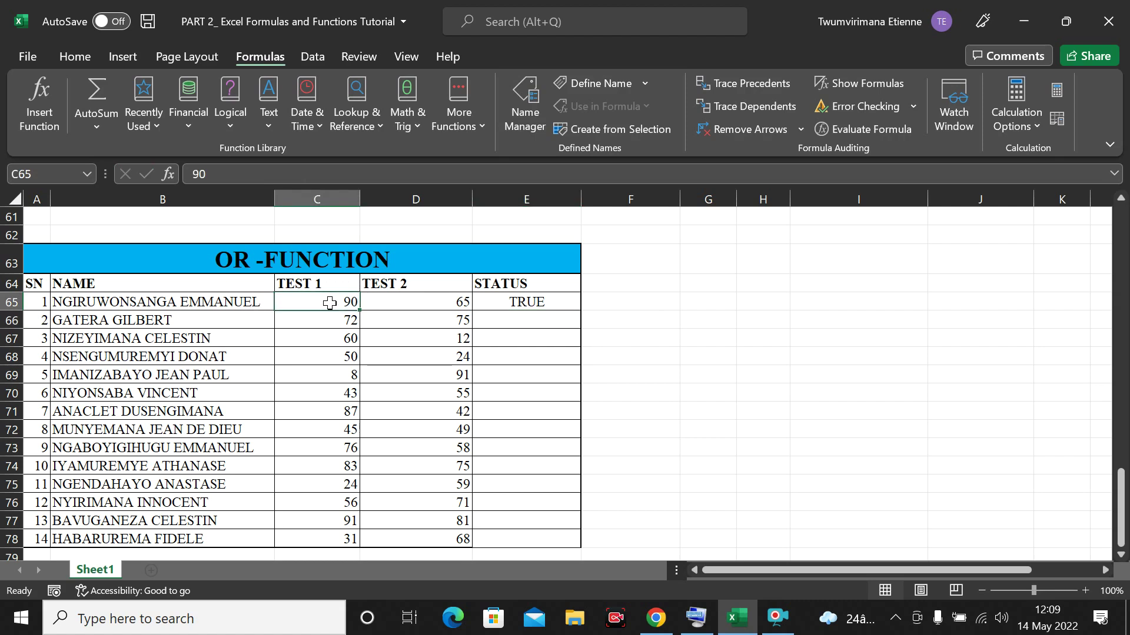
pyautogui.click(409, 304)
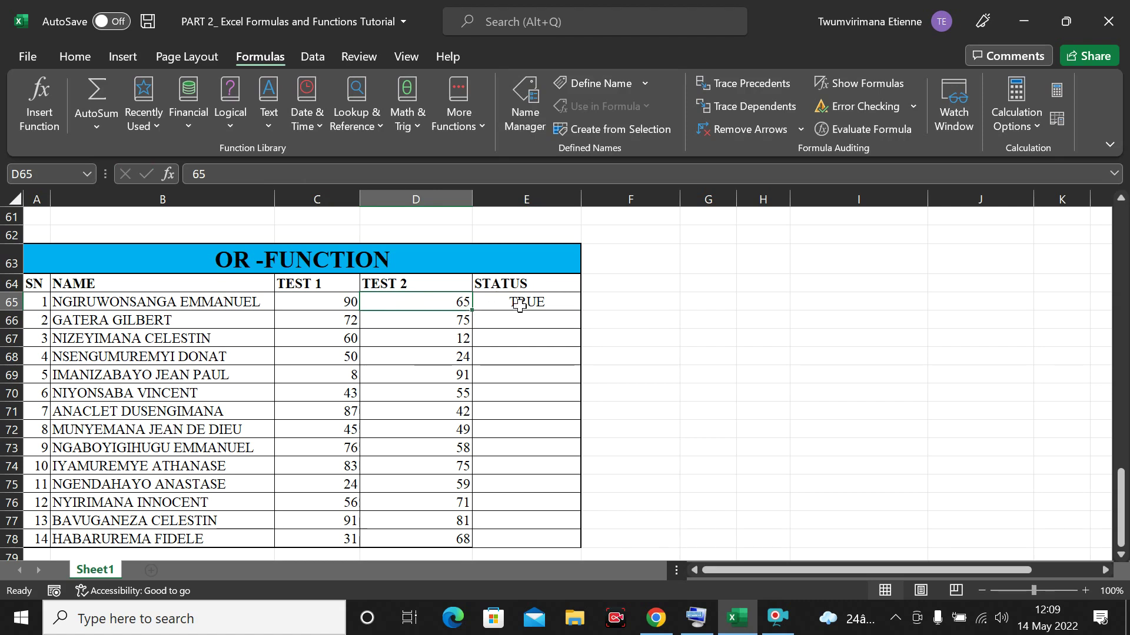
pyautogui.click(345, 357)
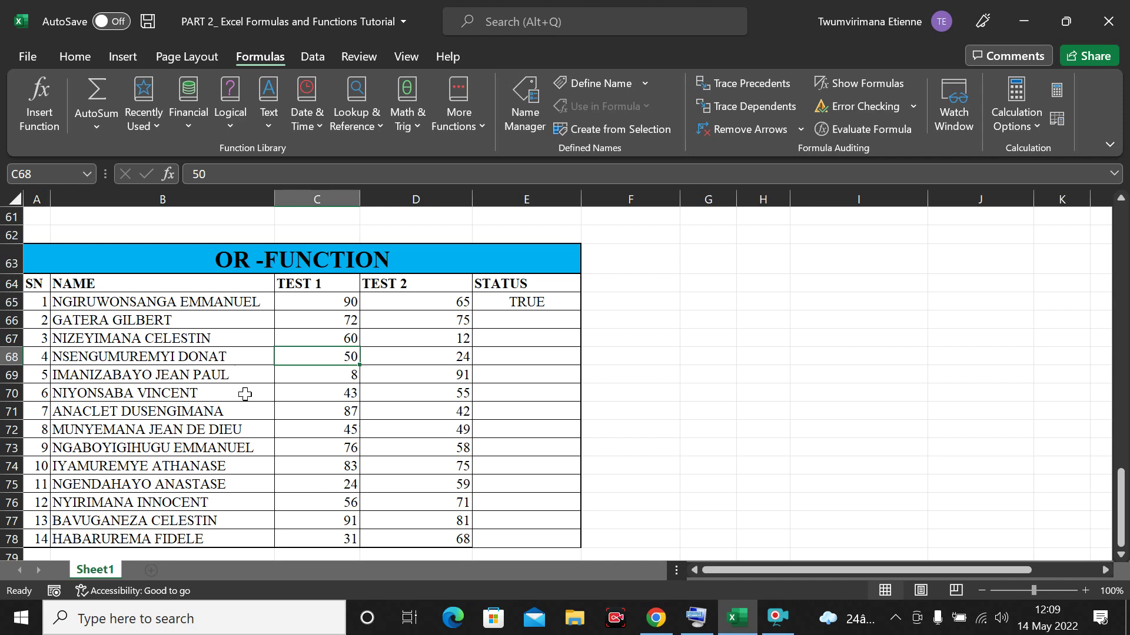
pyautogui.click(338, 390)
pyautogui.click(350, 409)
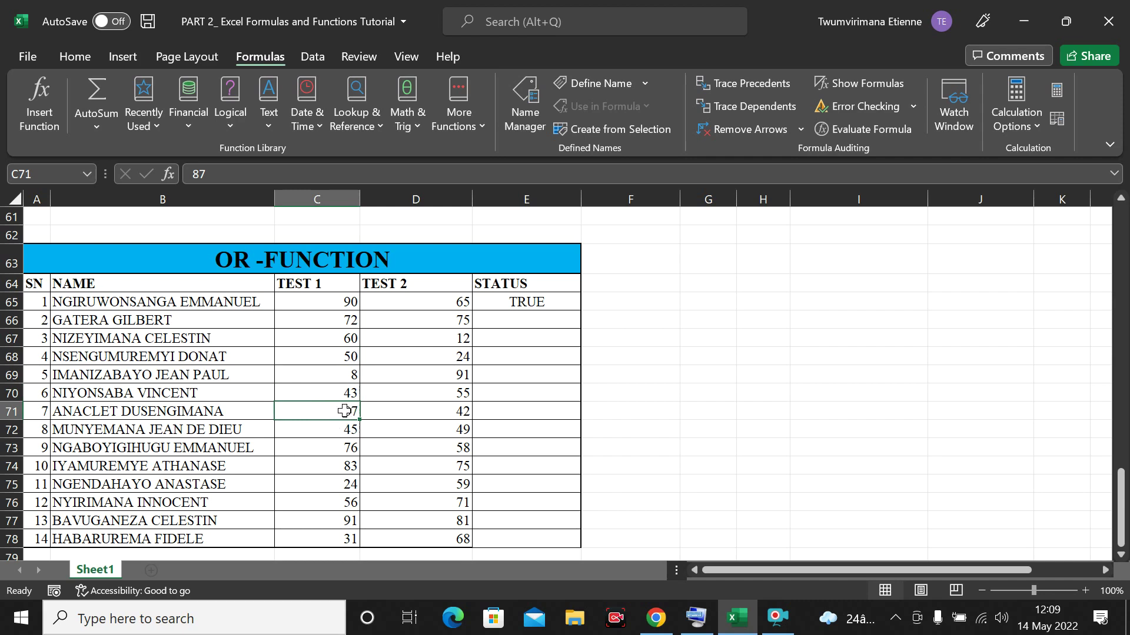
pyautogui.click(395, 413)
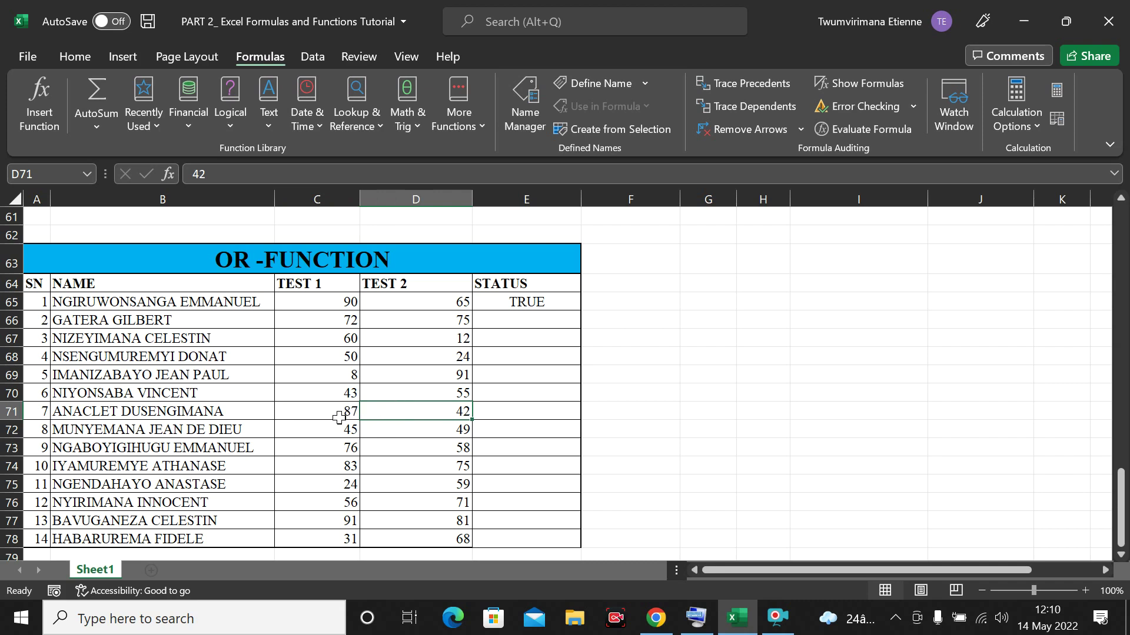
pyautogui.click(337, 416)
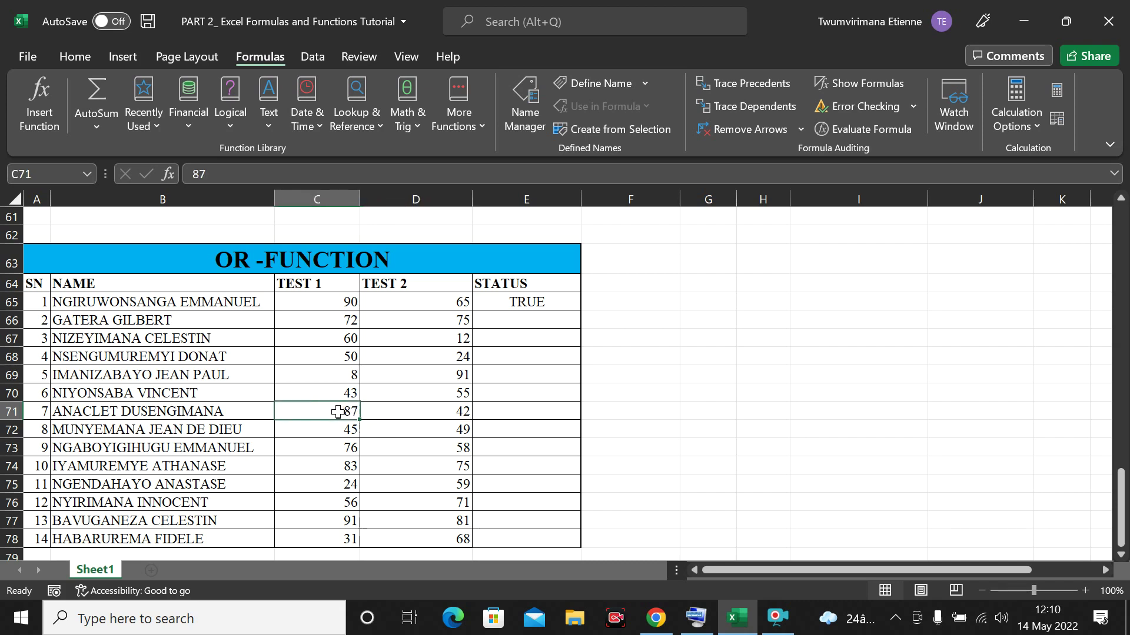
pyautogui.click(393, 412)
pyautogui.click(337, 416)
pyautogui.click(415, 410)
pyautogui.click(335, 413)
pyautogui.click(386, 412)
pyautogui.click(345, 413)
pyautogui.click(391, 419)
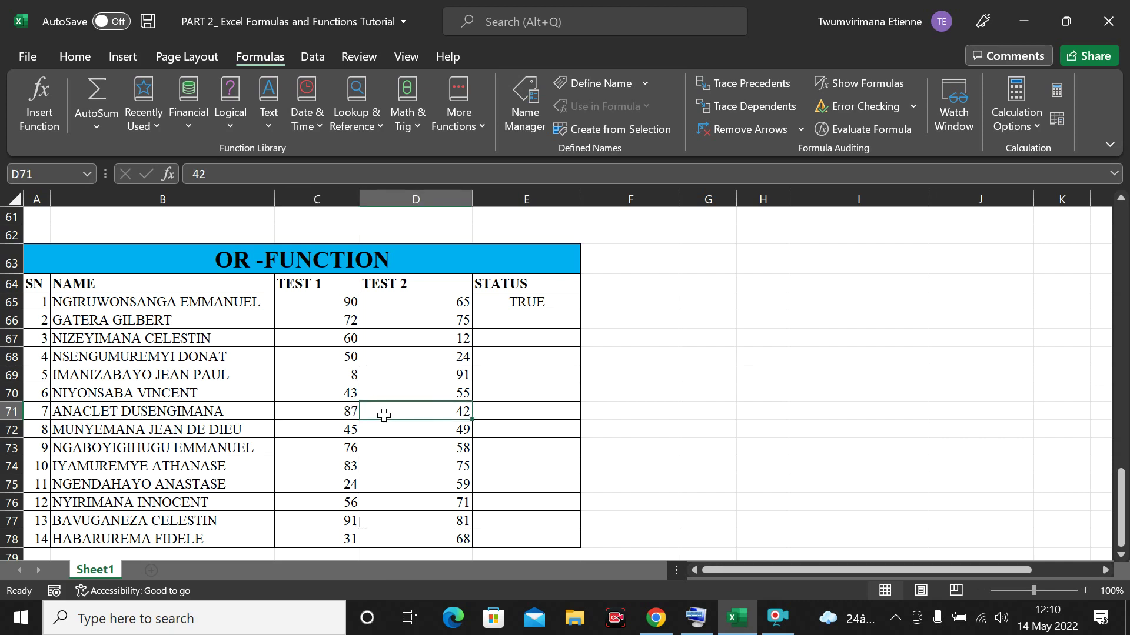
pyautogui.click(504, 408)
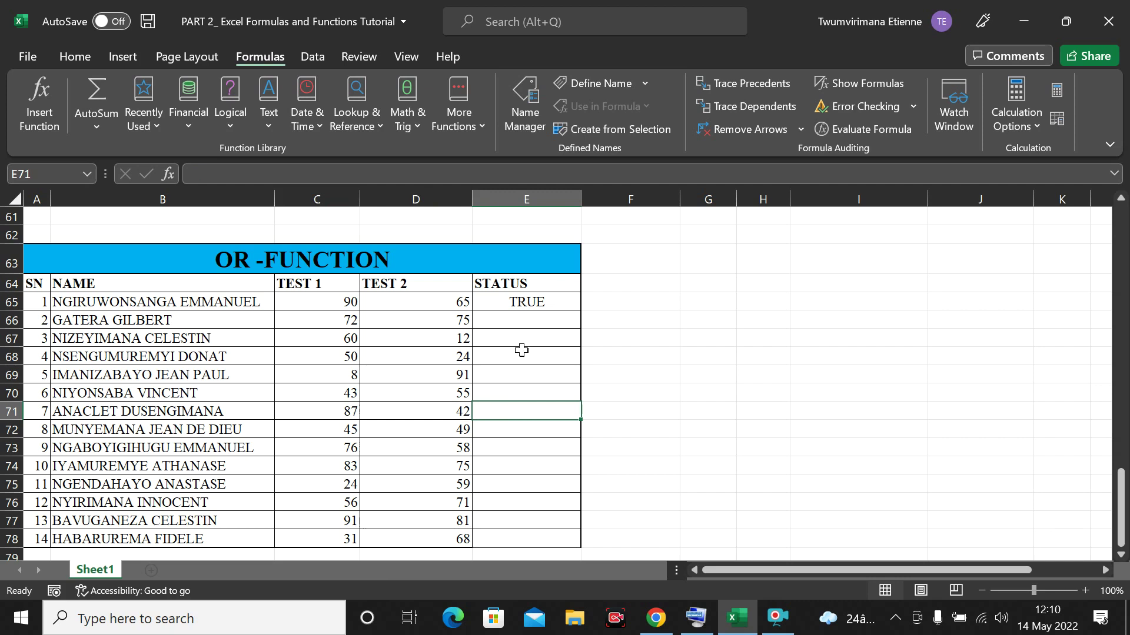
pyautogui.click(499, 308)
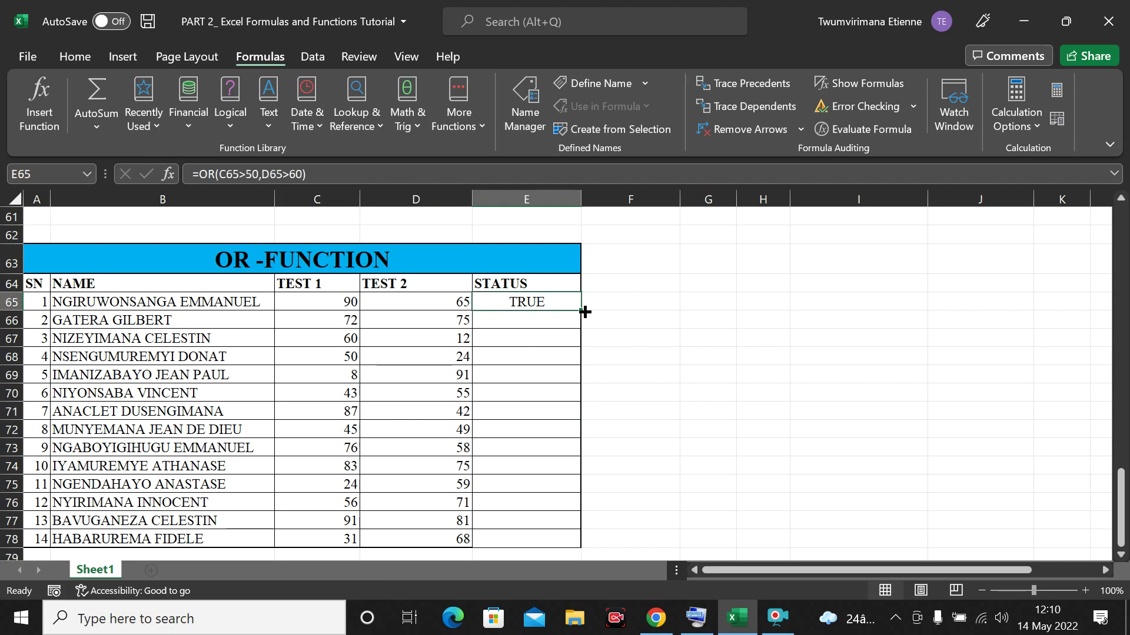
# Fill the OR formula from E65 down to E78 and spot-check the ninth and tenth students' scores.
pyautogui.moveTo(580, 311); pyautogui.dragTo(581, 543)
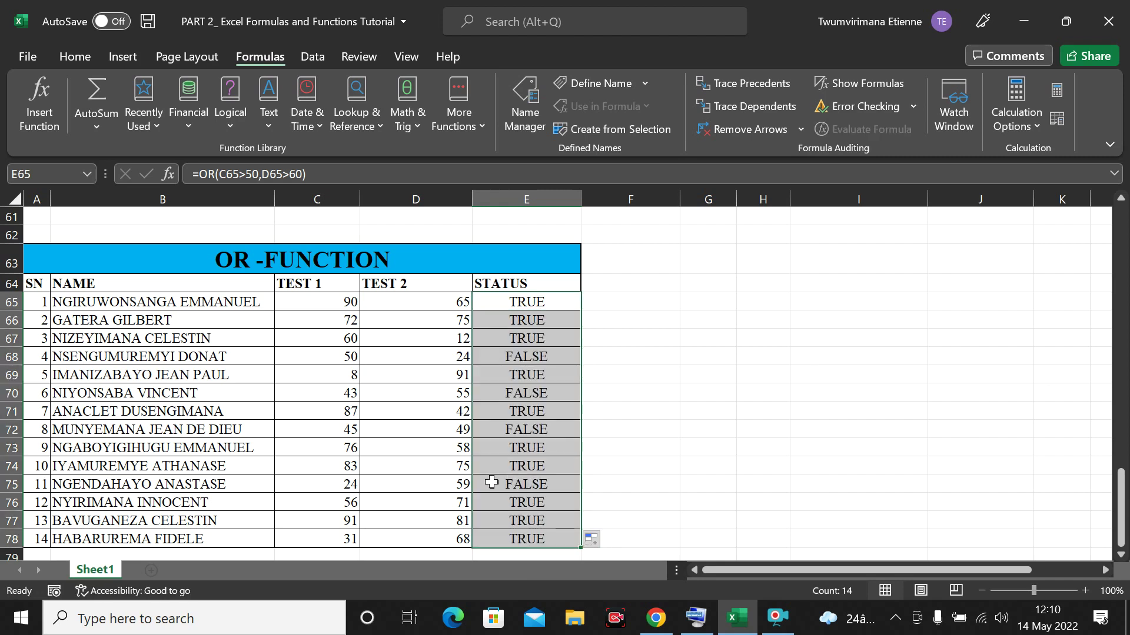
pyautogui.click(336, 468)
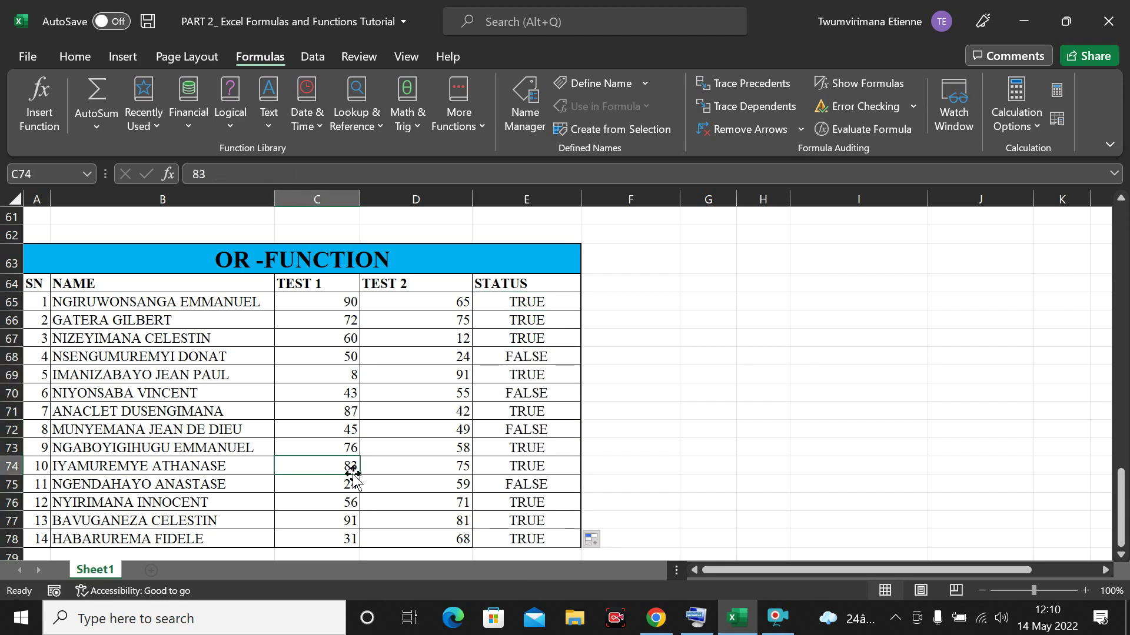
pyautogui.click(352, 448)
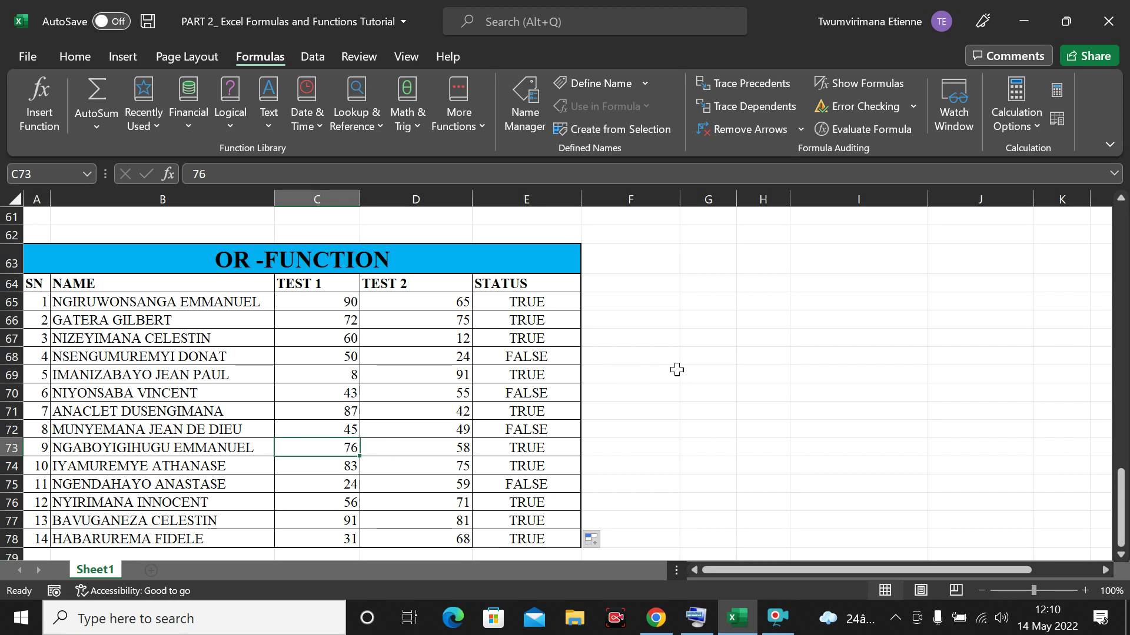
# Scroll up to IF FUNCTION EXAMPLE 1 at the top of the sheet and select cells beside it.
pyautogui.scroll(-3, 677, 371)
pyautogui.scroll(6, 694, 360)
pyautogui.scroll(17, 702, 362)
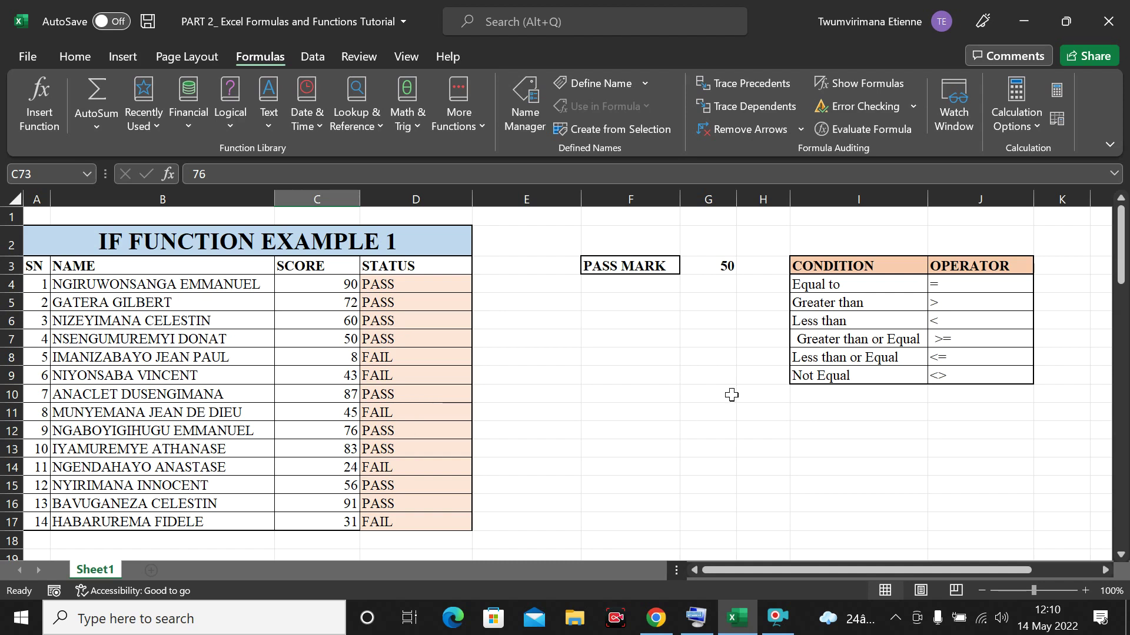
pyautogui.click(704, 427)
pyautogui.click(779, 454)
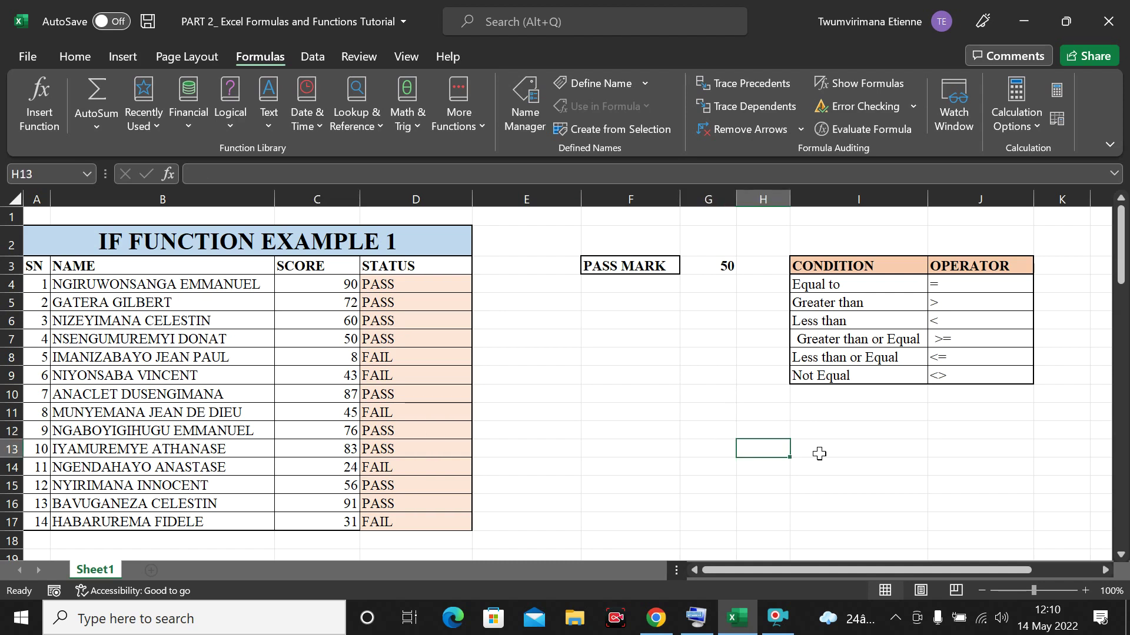
pyautogui.click(819, 454)
pyautogui.click(807, 470)
pyautogui.click(860, 449)
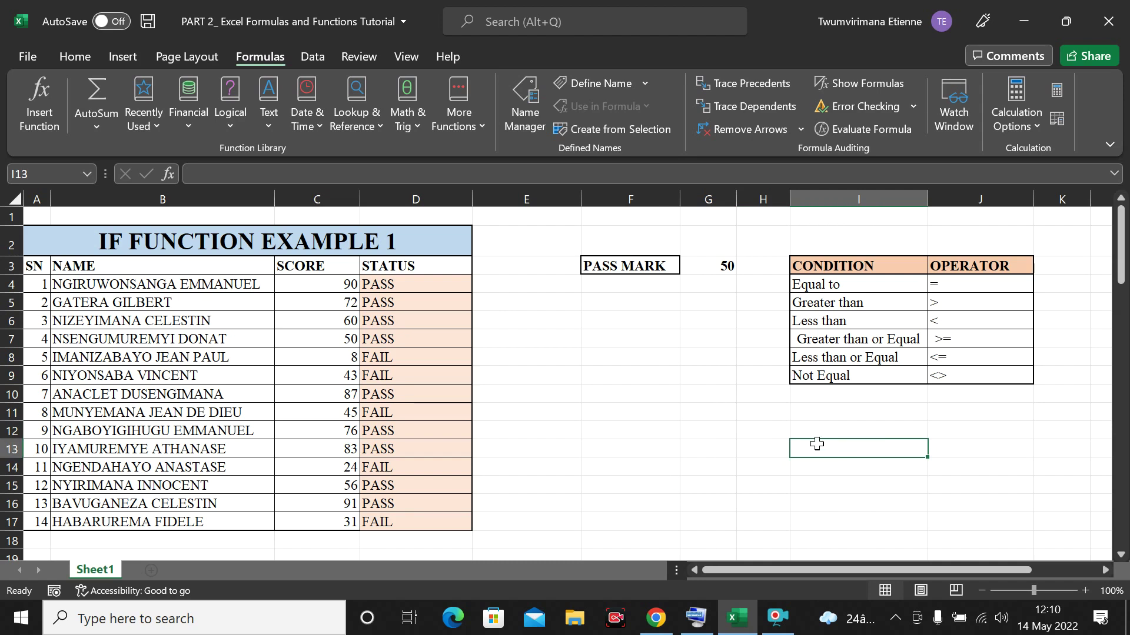
# Select cells around the IF FUNCTION EXAMPLE 1 table, which marks 14 students PASS or FAIL.
pyautogui.scroll(-2, 727, 469)
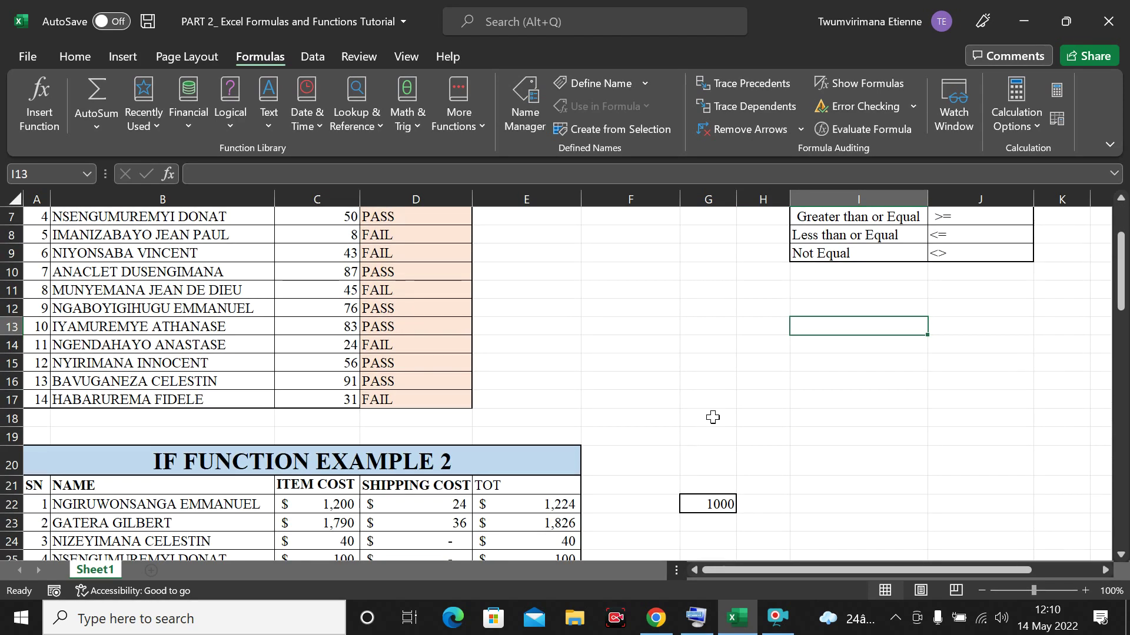
pyautogui.click(713, 412)
pyautogui.click(818, 400)
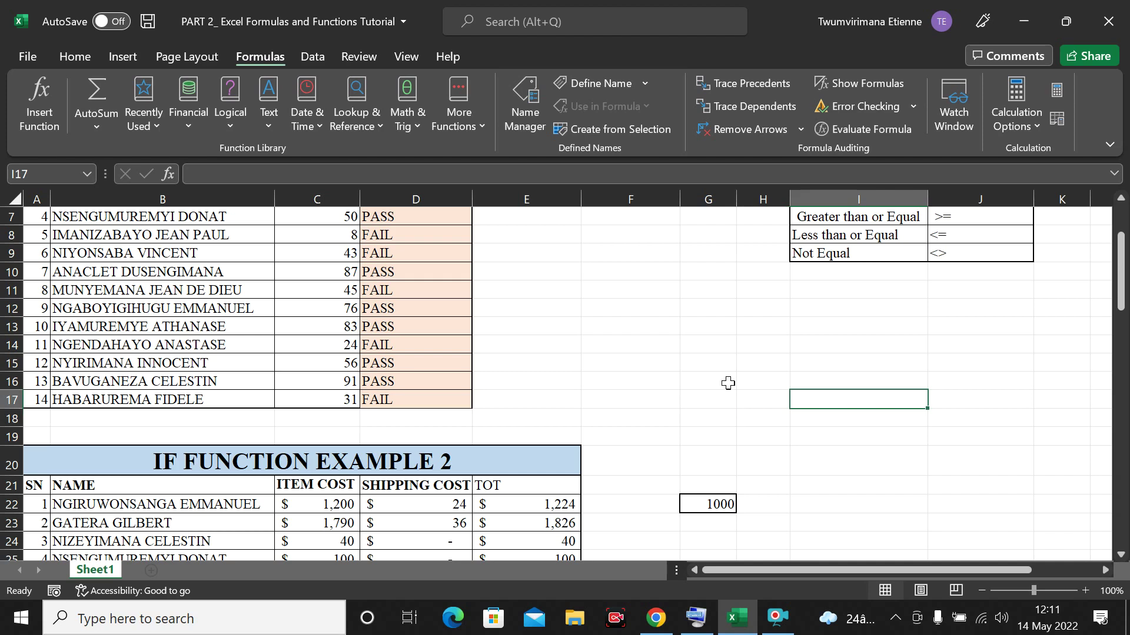
pyautogui.click(729, 381)
pyautogui.click(671, 379)
pyautogui.click(823, 379)
pyautogui.click(774, 392)
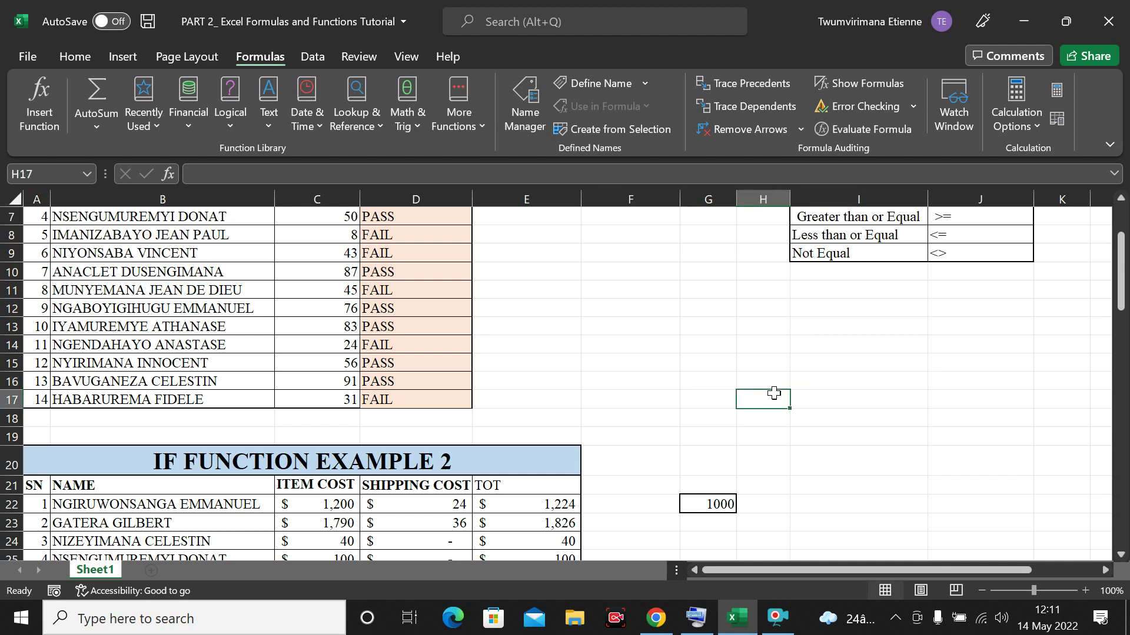
pyautogui.click(809, 384)
pyautogui.click(950, 379)
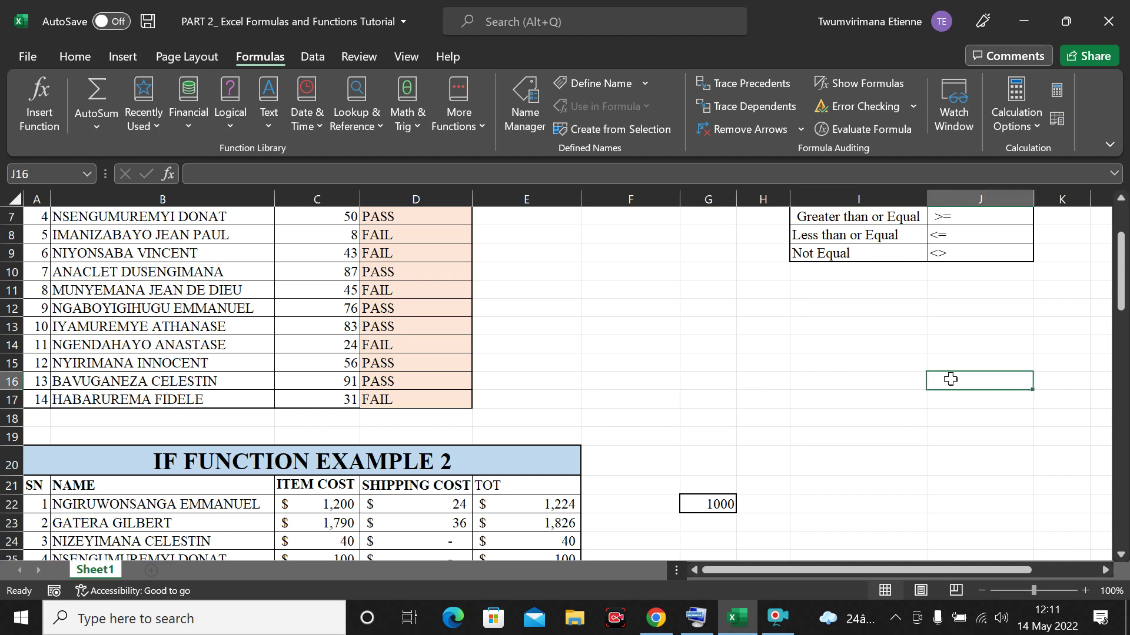
pyautogui.click(802, 382)
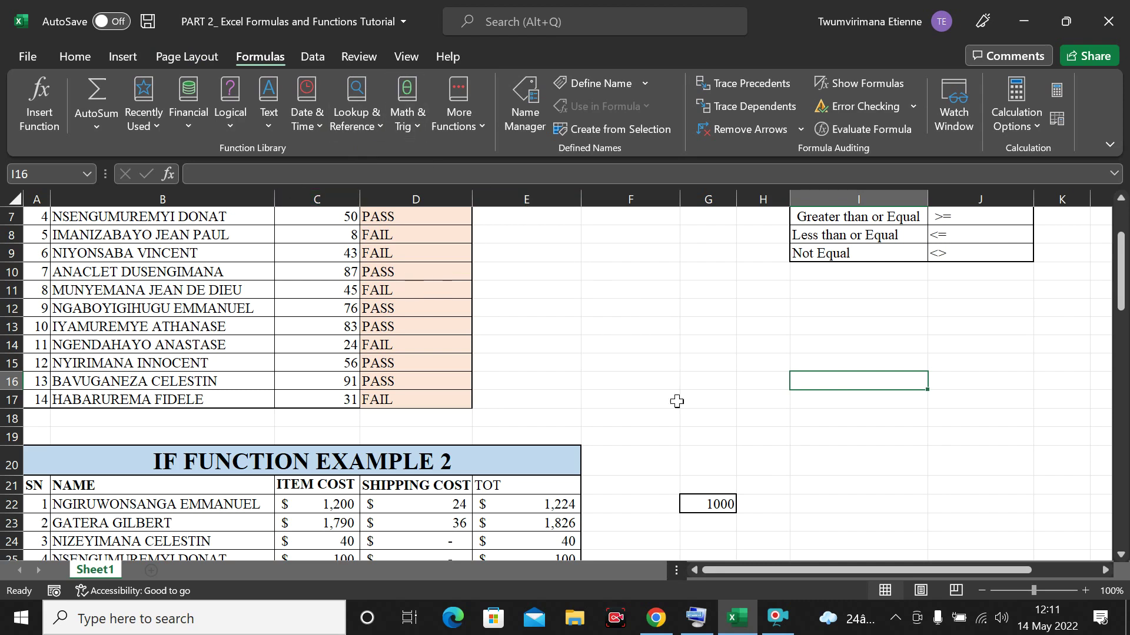
pyautogui.click(770, 383)
pyautogui.click(857, 382)
pyautogui.click(1000, 380)
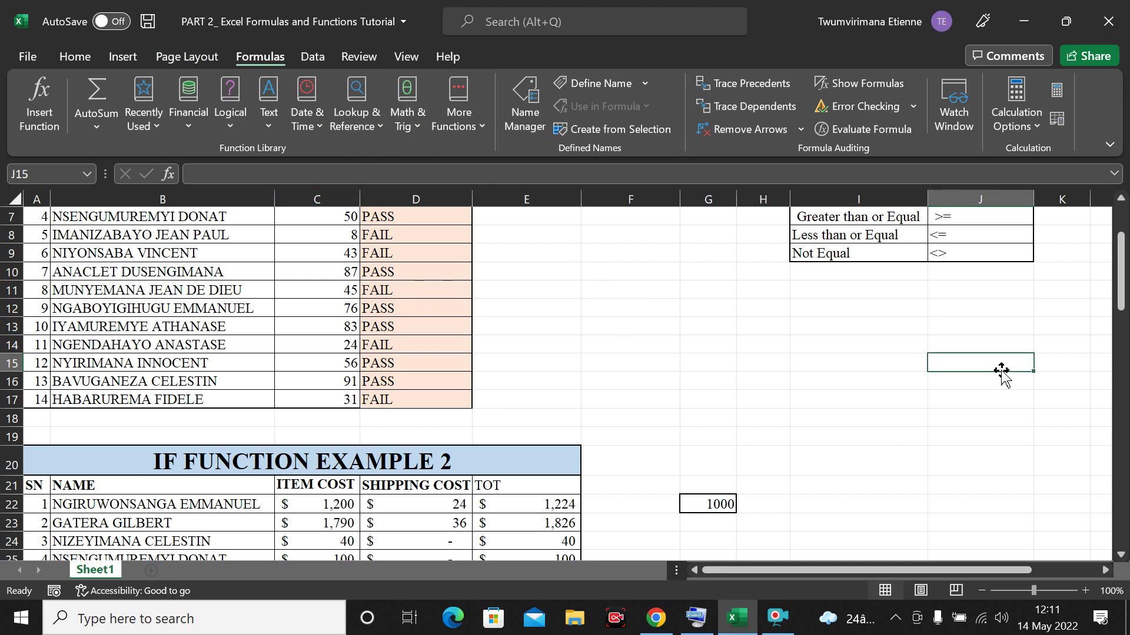
pyautogui.click(1048, 377)
pyautogui.click(815, 383)
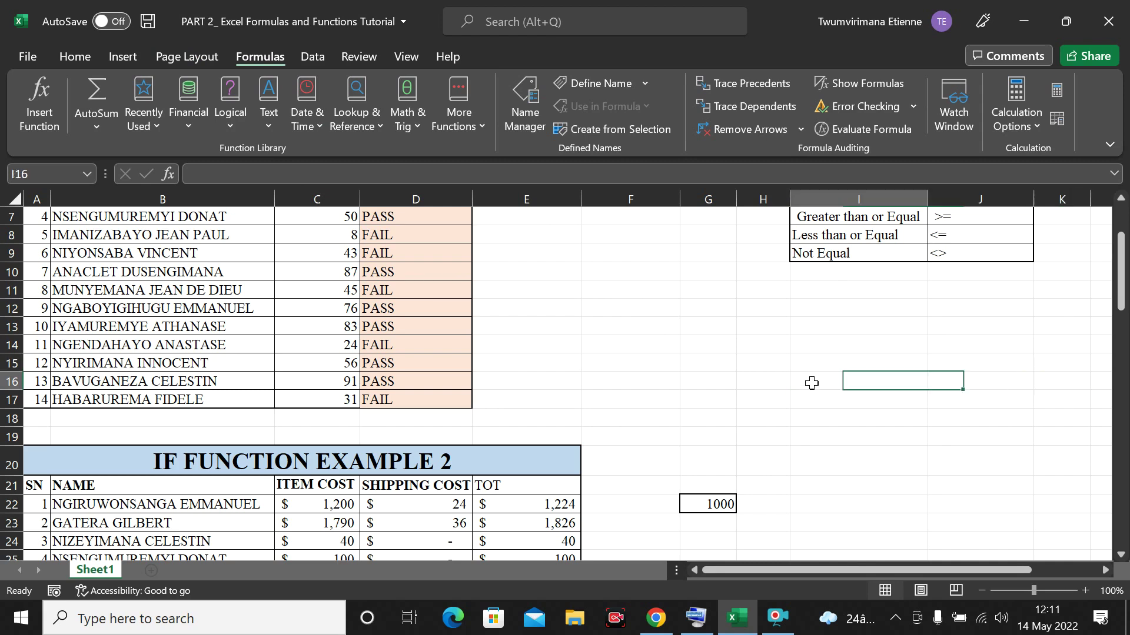
pyautogui.click(753, 383)
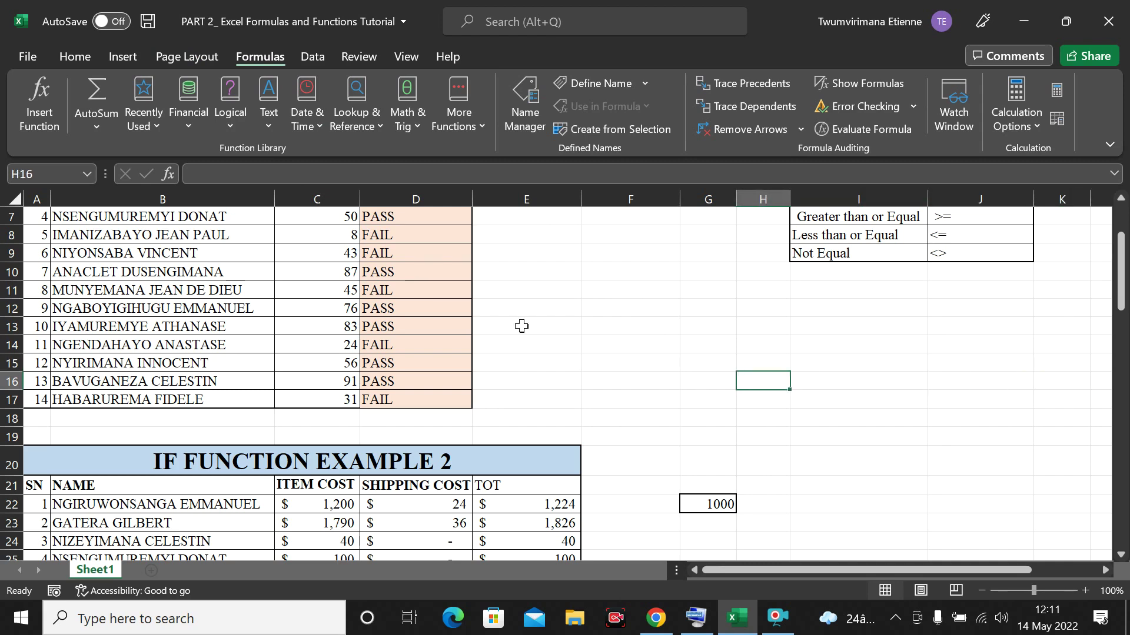
pyautogui.scroll(2, 723, 438)
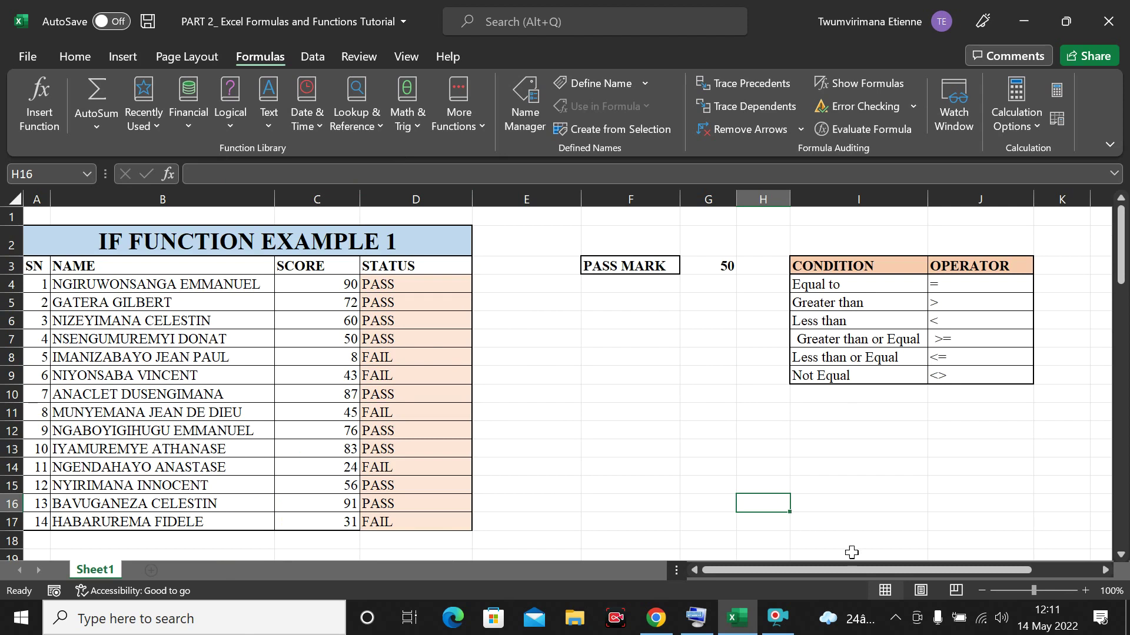
pyautogui.click(778, 617)
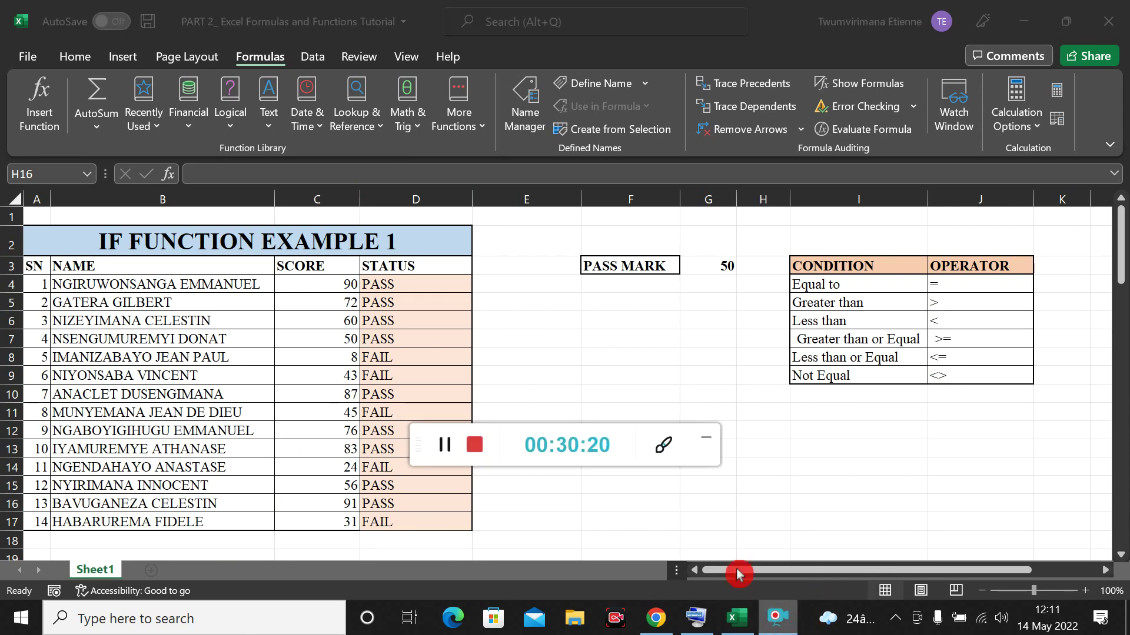